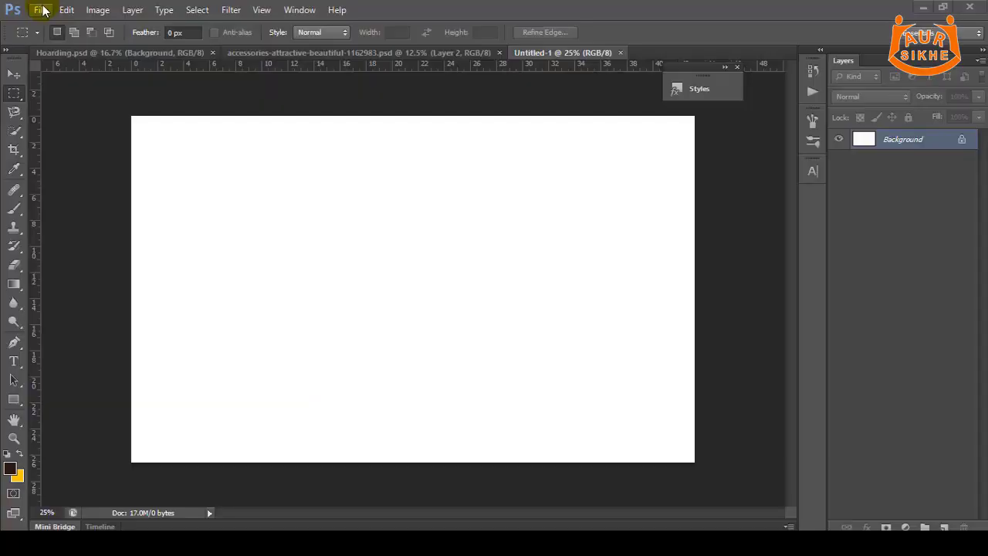
- Create a new 48×24-inch, 100 ppi CMYK document
left_click(43, 10)
left_click(70, 26)
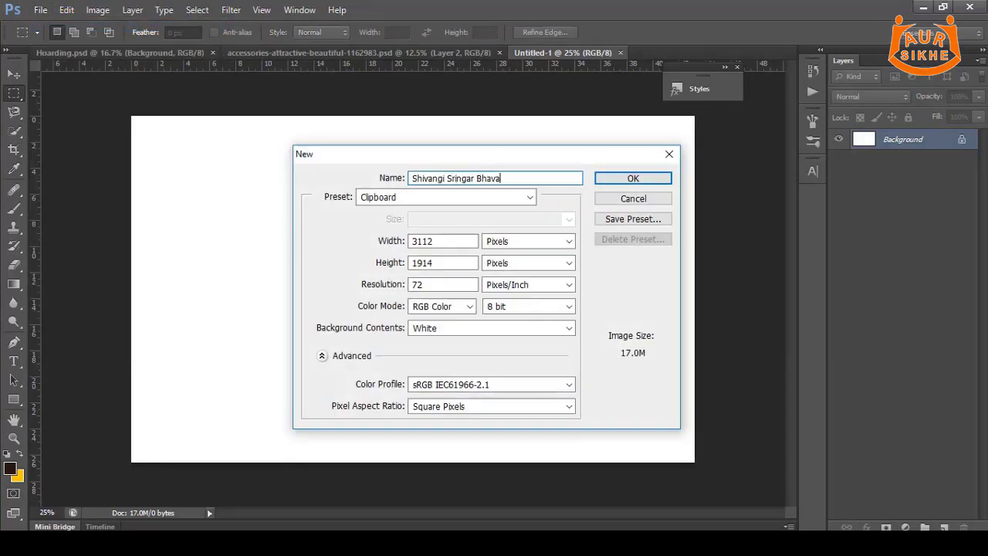
type("n")
double_click(469, 245)
type("4824100")
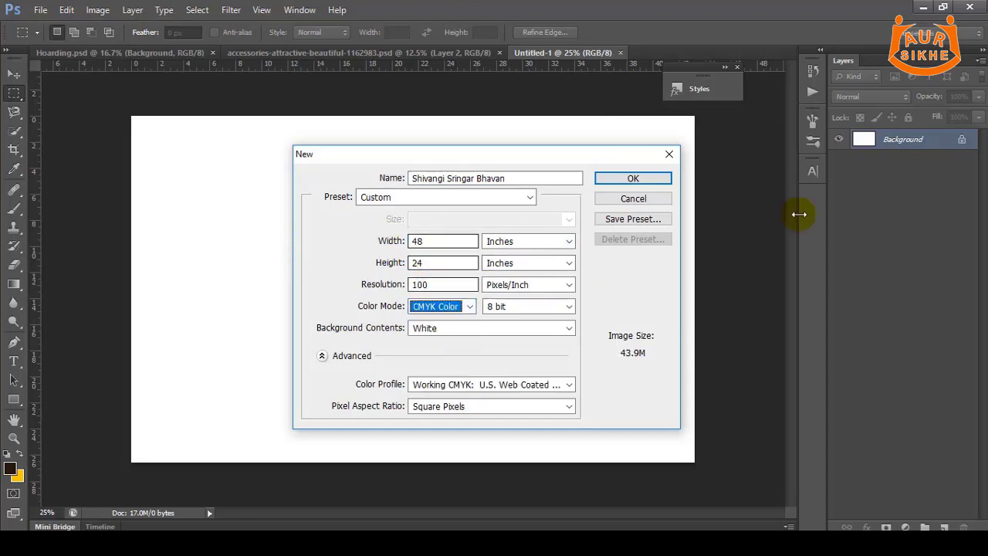
left_click(633, 179)
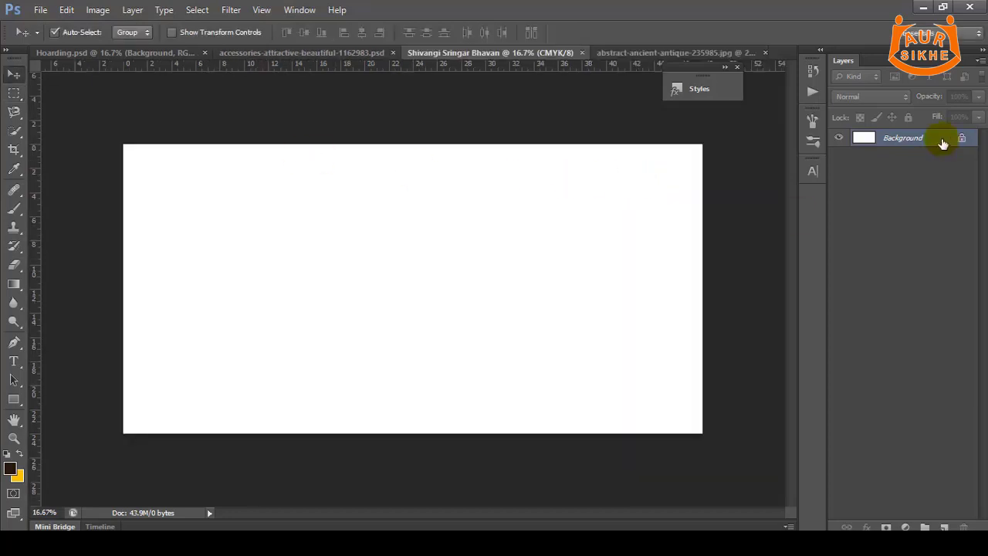
- Unlock the background as Layer 0 and stretch the parchment texture over the whole canvas
double_click(941, 143)
left_click(617, 173)
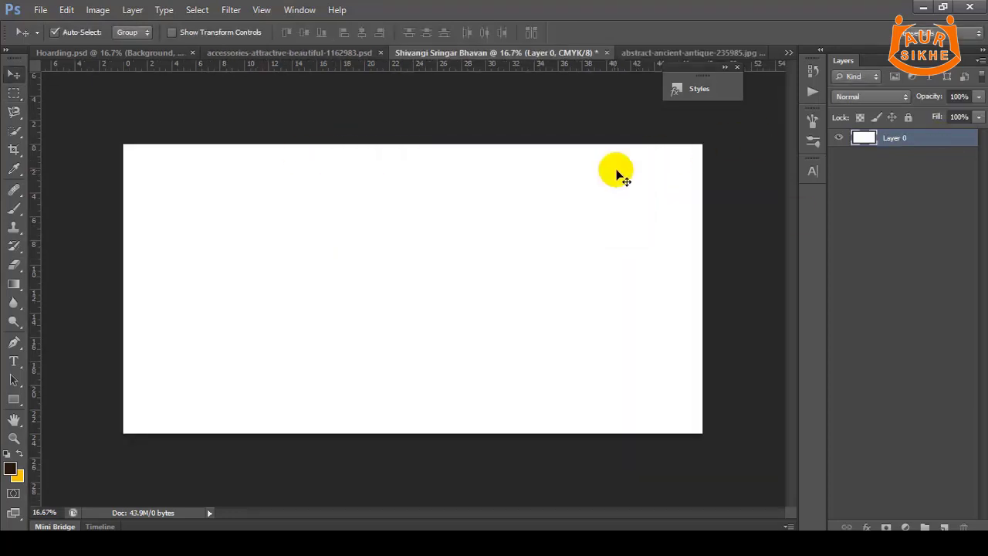
left_click(687, 53)
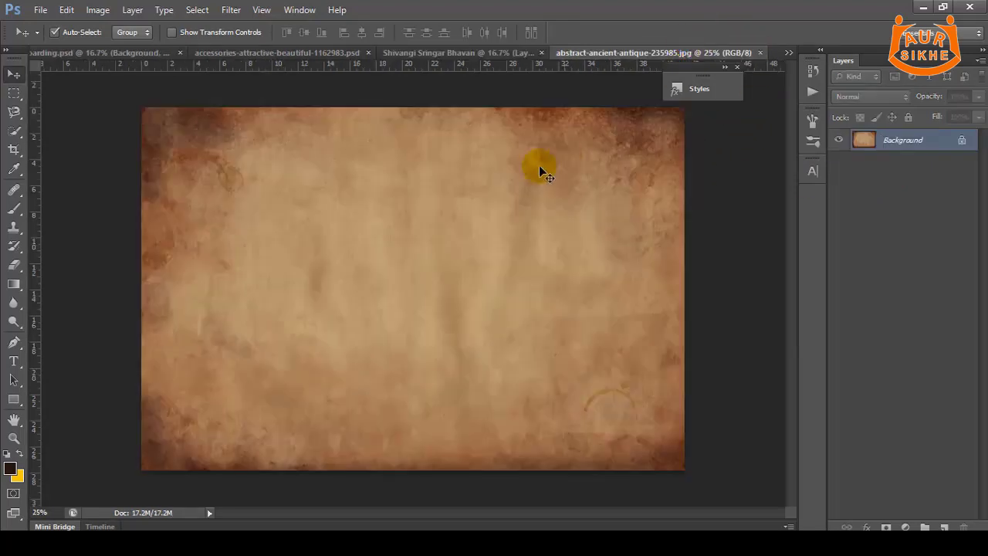
left_click_drag(536, 163, 335, 259)
key("ctrl+t")
left_click_drag(484, 384, 559, 435)
left_click_drag(558, 289, 687, 293)
key("Return")
key("ctrl+0")
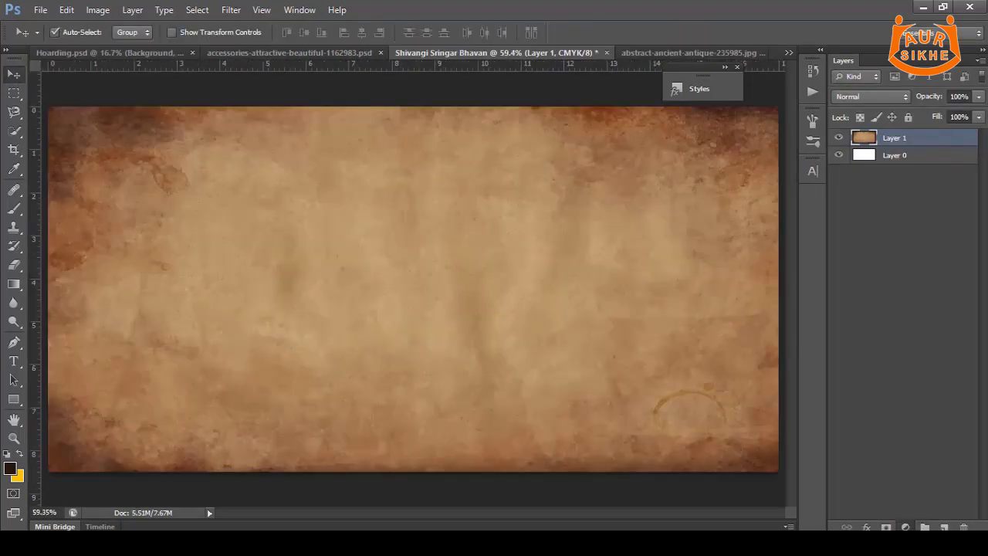
left_click(906, 526)
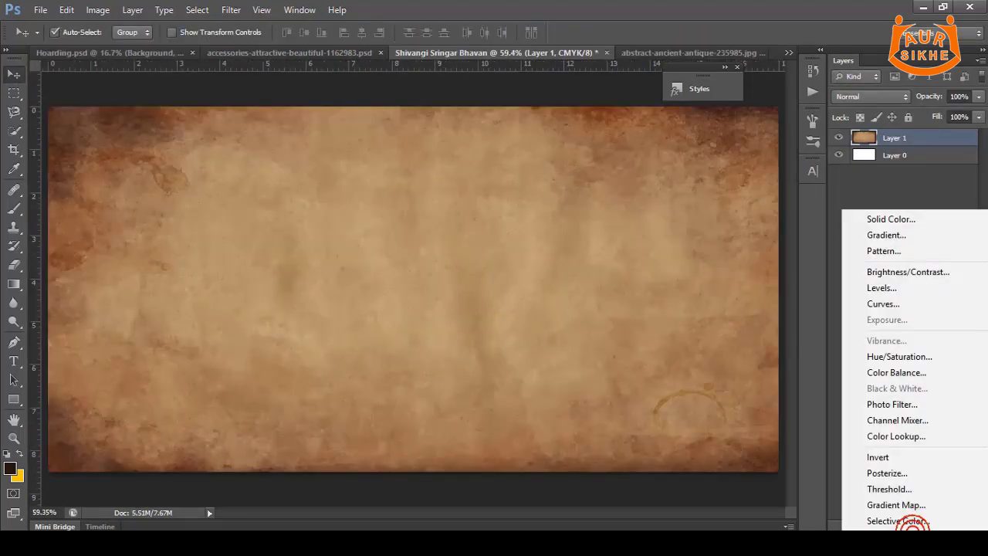
- Add a grey #4d4948 solid-colour fill layer in Multiply at 65% opacity
left_click(888, 221)
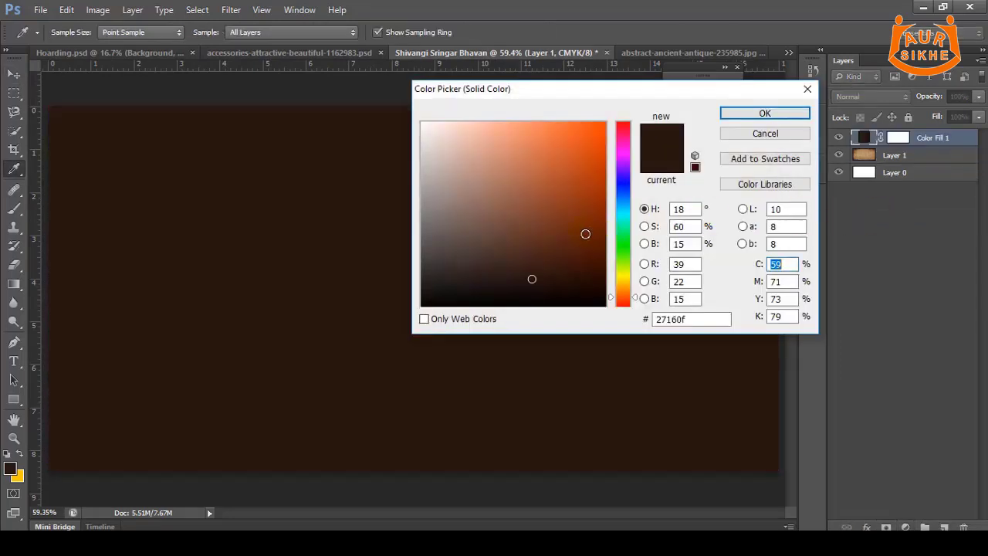
mouse_move(584, 232)
left_mouse_down()
mouse_move(426, 261)
mouse_move(431, 270)
mouse_move(433, 249)
left_mouse_up()
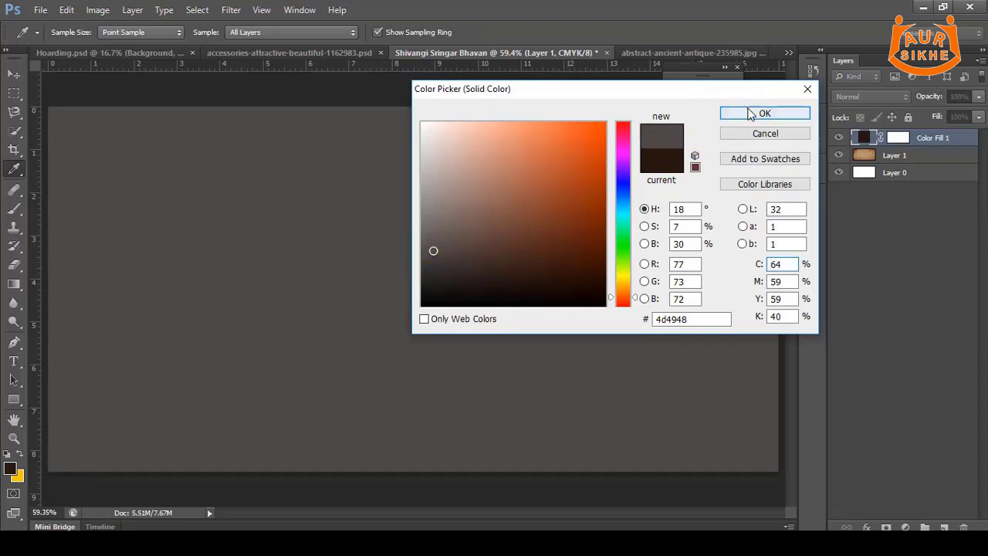
left_click(750, 113)
left_click(873, 97)
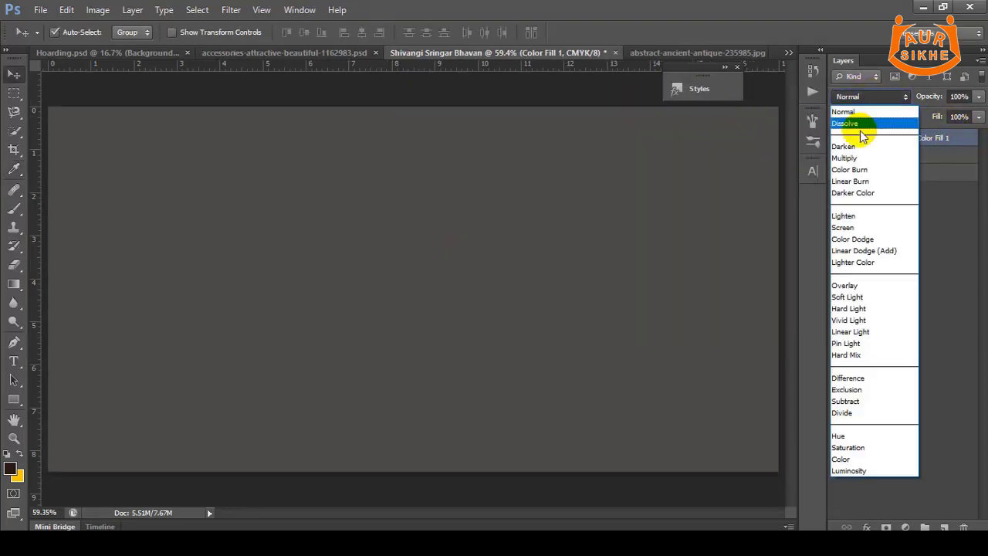
left_click(852, 158)
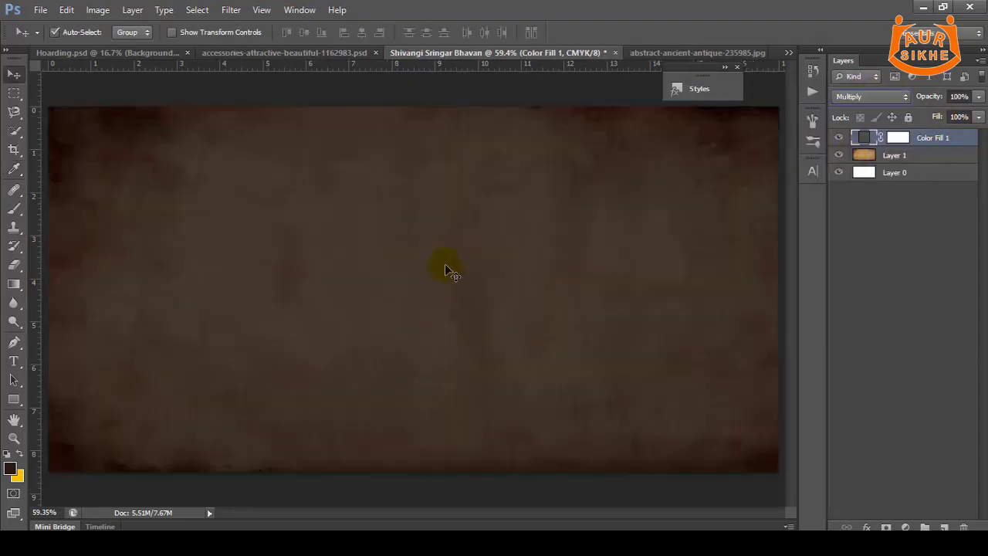
left_click(978, 97)
mouse_move(979, 113)
left_mouse_down()
mouse_move(928, 117)
mouse_move(953, 121)
left_mouse_up()
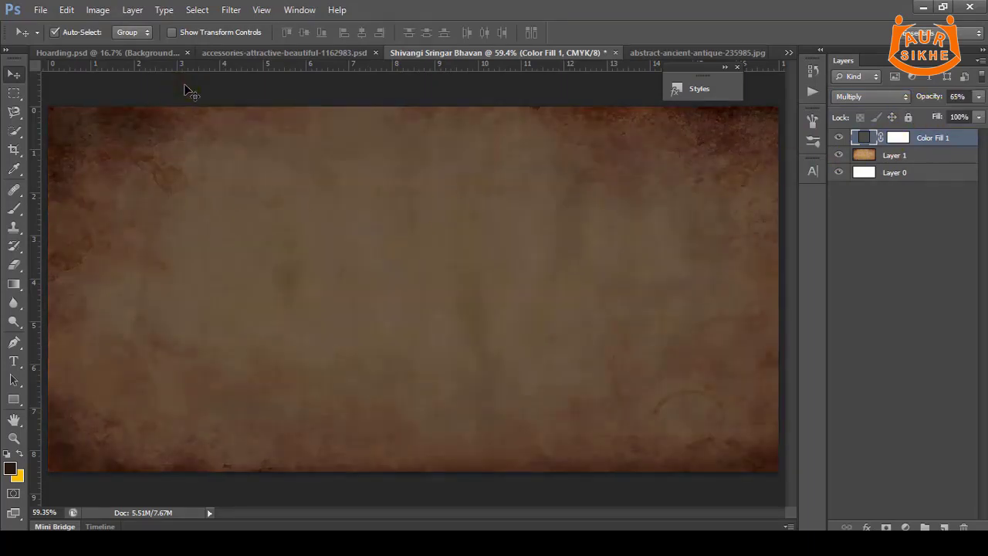
left_click(189, 89)
- Select collage photo Layers 1–5 and drag them into the banner document
left_click(243, 53)
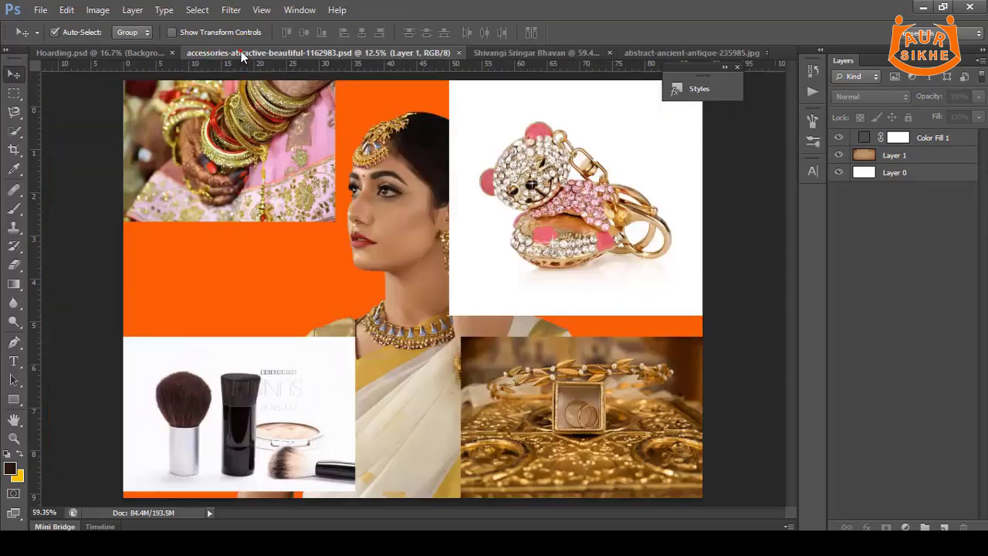
left_click(575, 409)
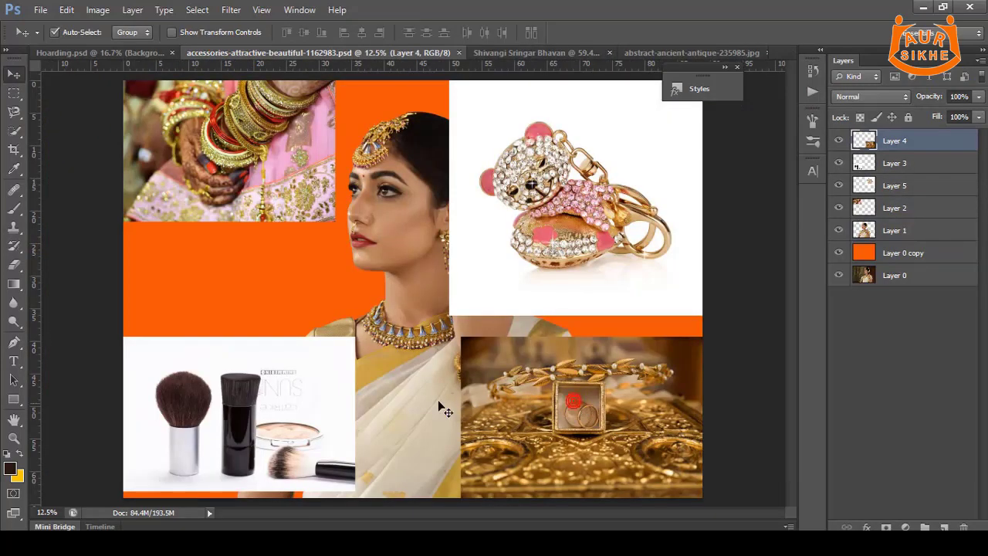
left_click(423, 395, "shift")
left_click(316, 387, "shift")
left_click(290, 202, "shift")
left_click(562, 186, "shift")
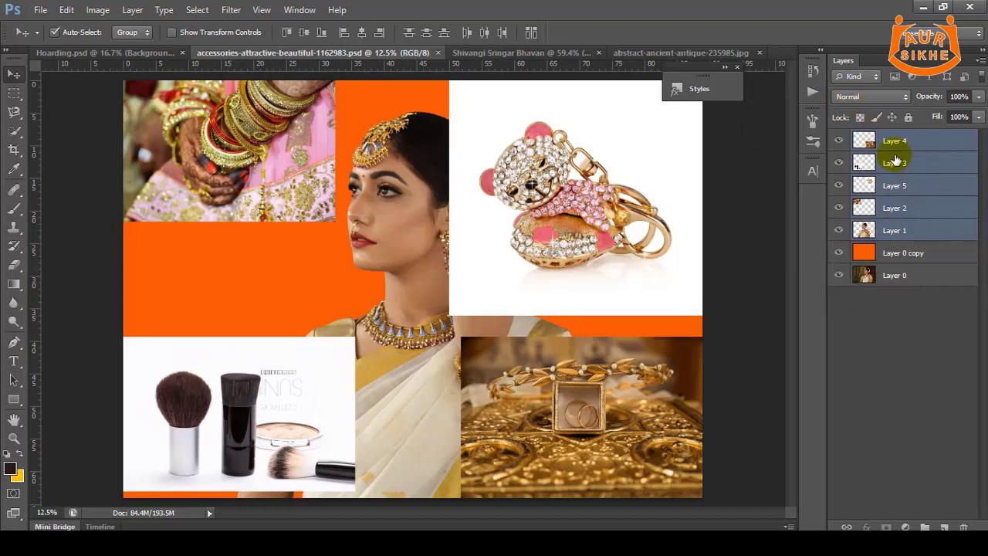
left_click_drag(301, 179, 360, 281)
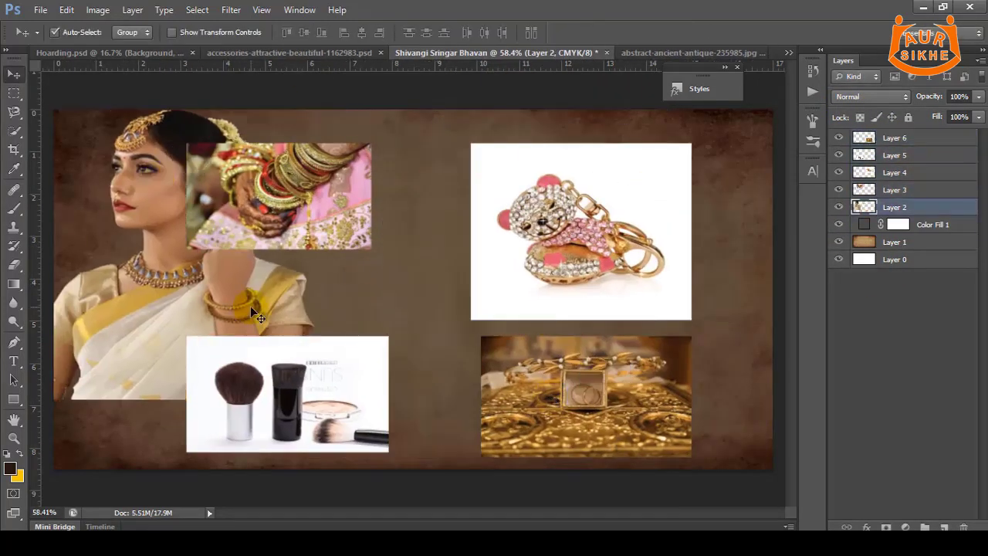
- Draw a dark brown rounded rectangle, rasterize its layer and nudge it down
left_click(23, 410)
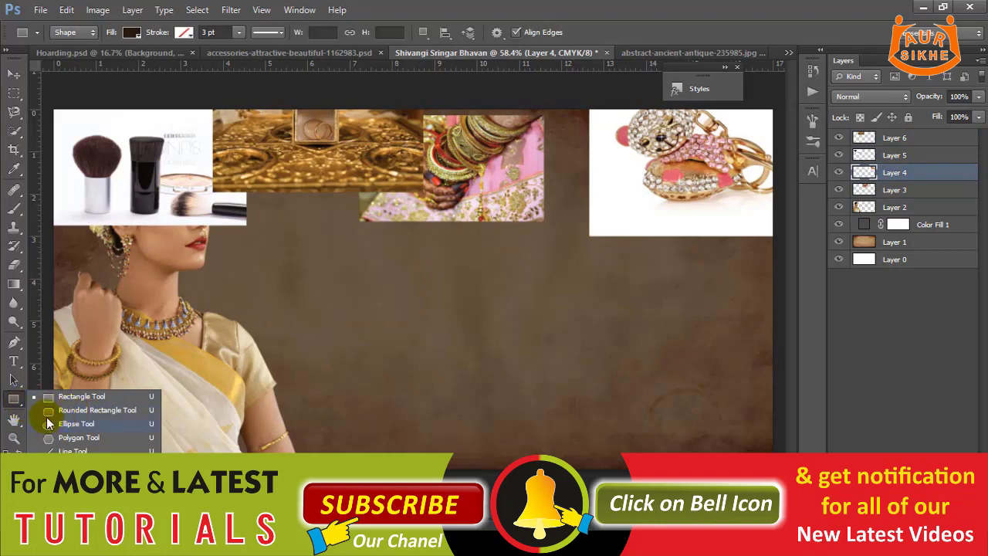
left_click(66, 399)
mouse_move(264, 231)
left_mouse_down()
mouse_move(394, 325)
mouse_move(398, 341)
left_mouse_up()
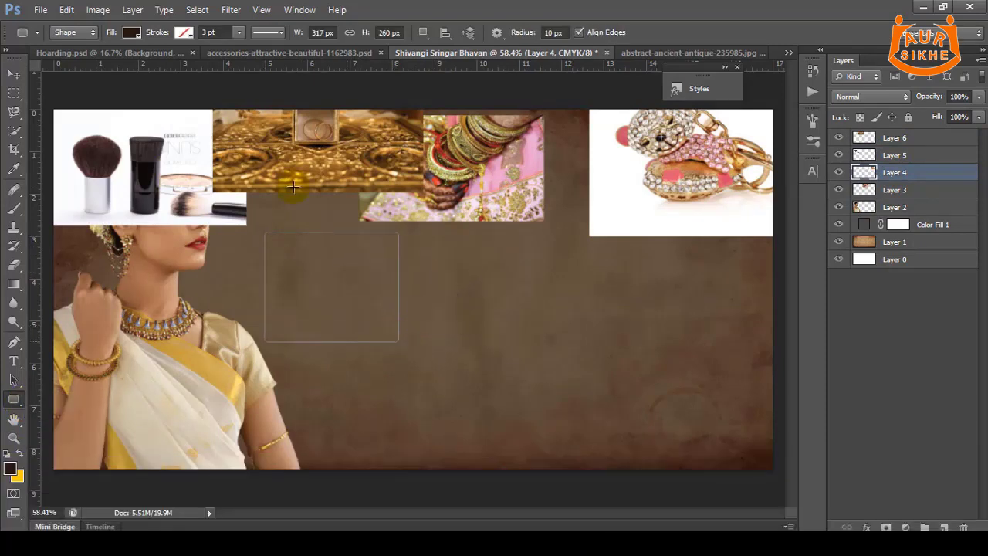
left_click(10, 79)
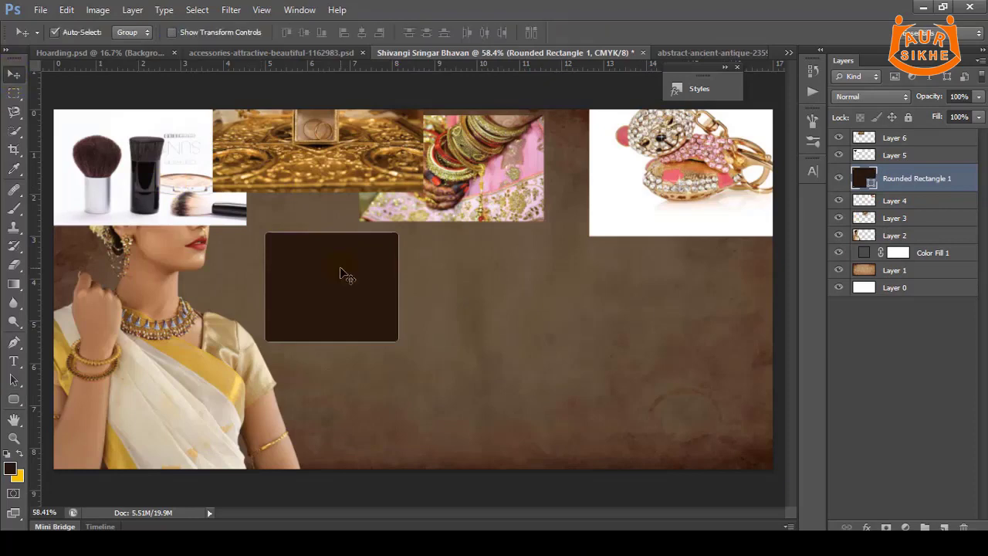
right_click(917, 186)
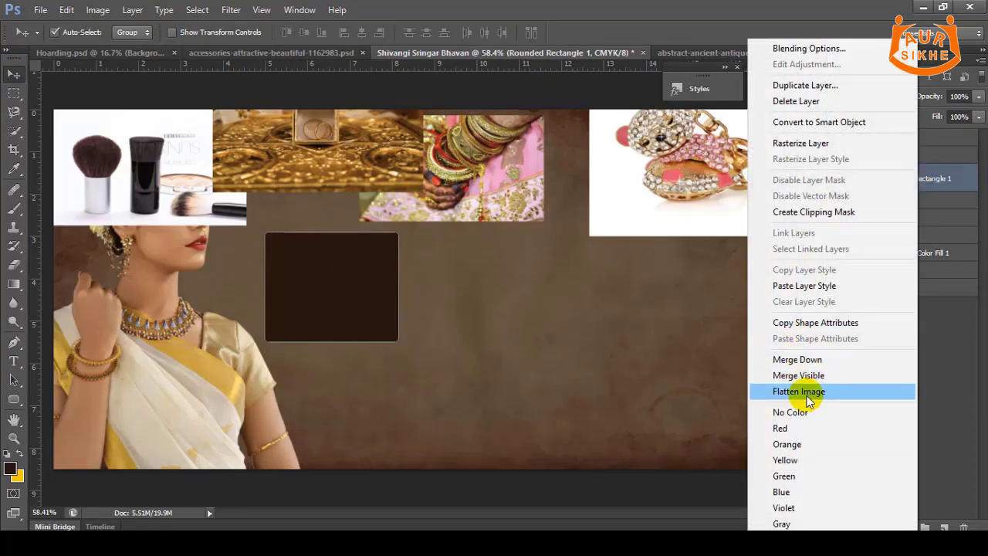
left_click(803, 143)
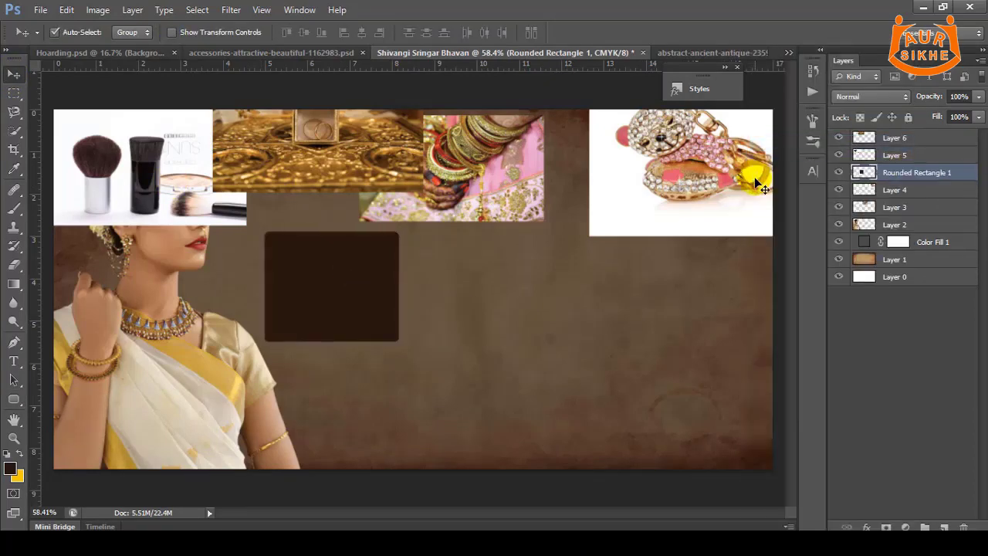
key("shift+Down")
- Give the rectangle a 7 px #893429 stroke and duplicate it into a row of boxes
double_click(971, 179)
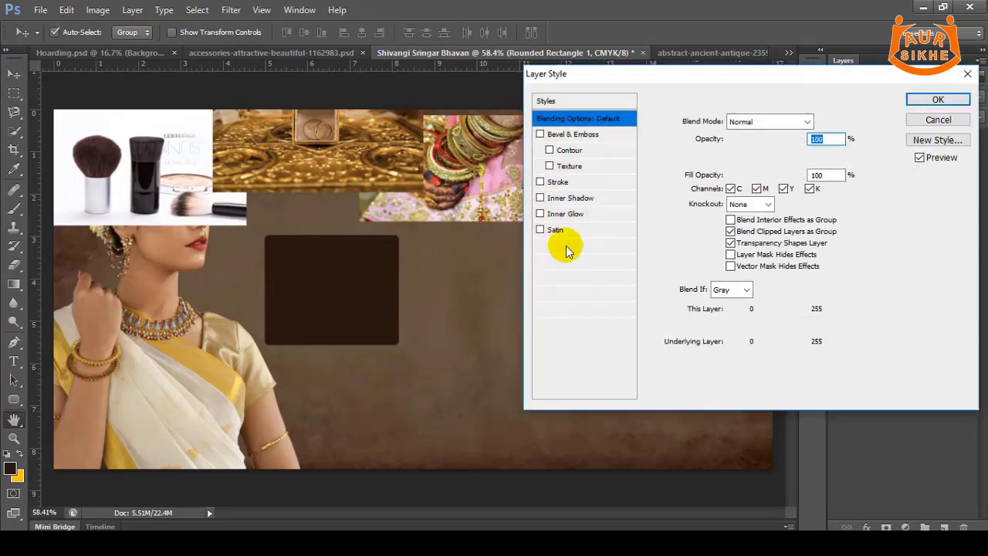
left_click(577, 182)
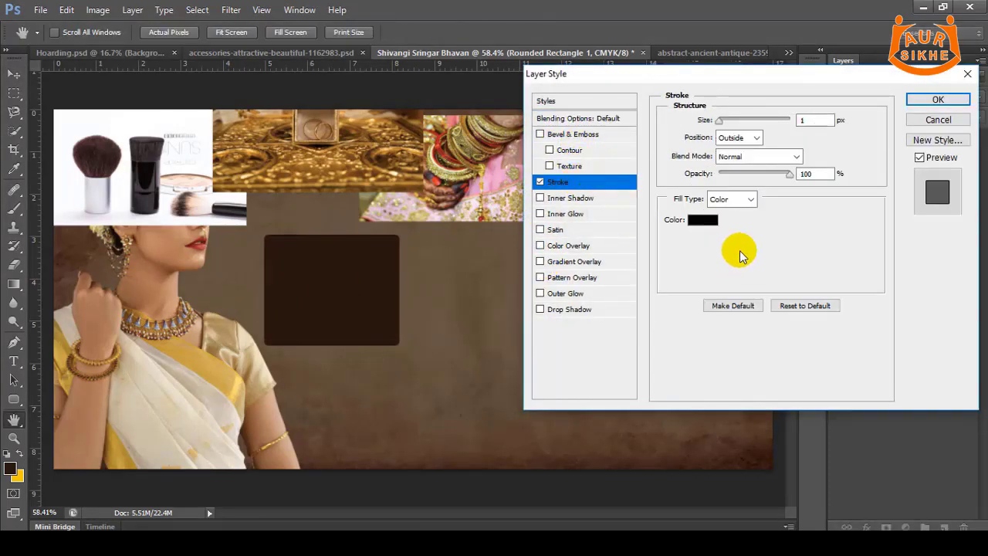
left_click_drag(719, 123, 723, 124)
left_click(702, 219)
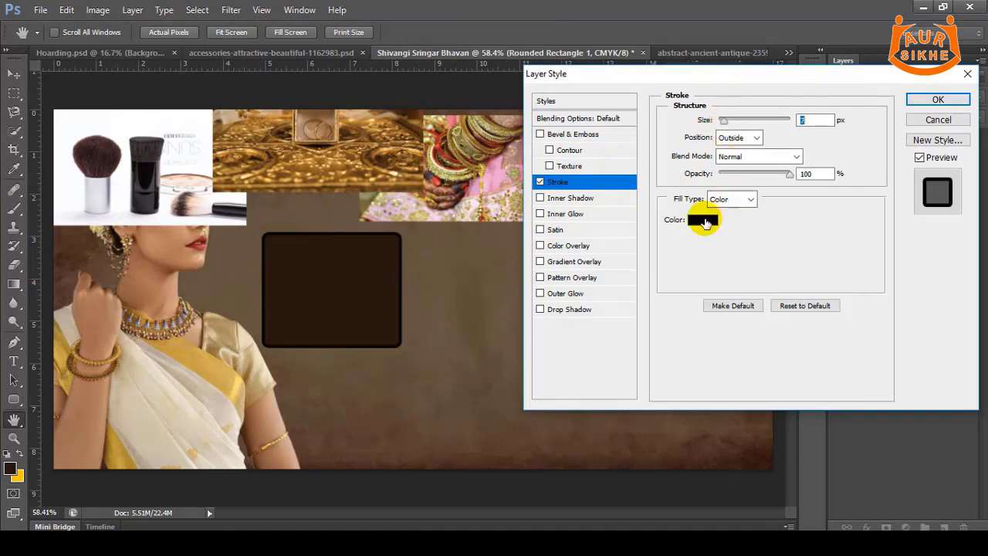
left_click(545, 265)
left_click_drag(545, 265, 537, 203)
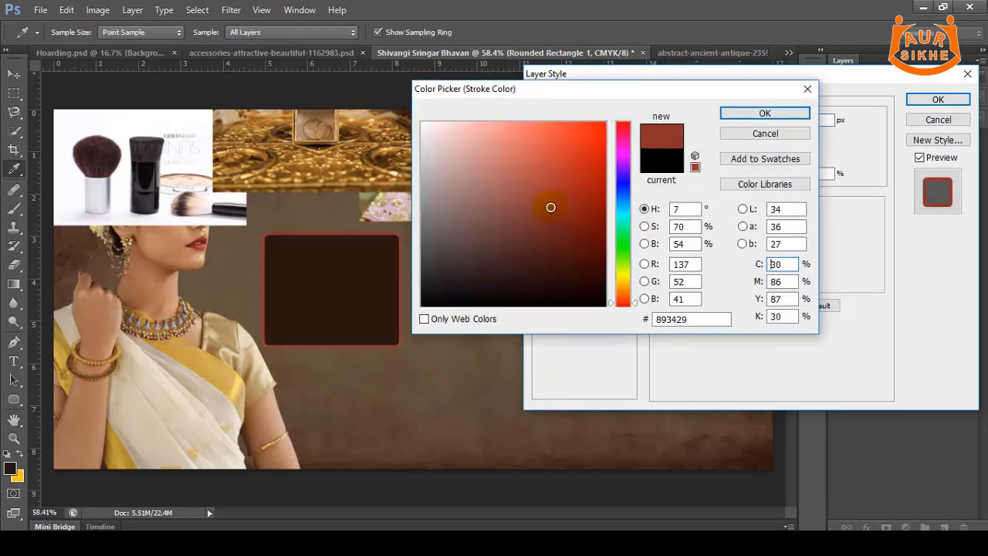
left_click(764, 114)
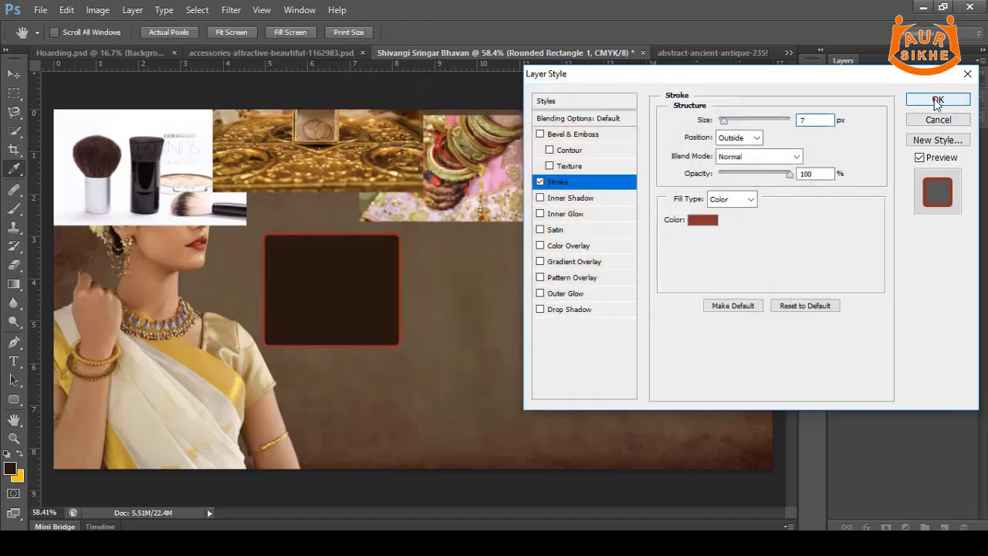
left_click(936, 99)
mouse_move(349, 312)
left_mouse_down()
mouse_move(352, 326)
mouse_move(751, 287)
left_mouse_up()
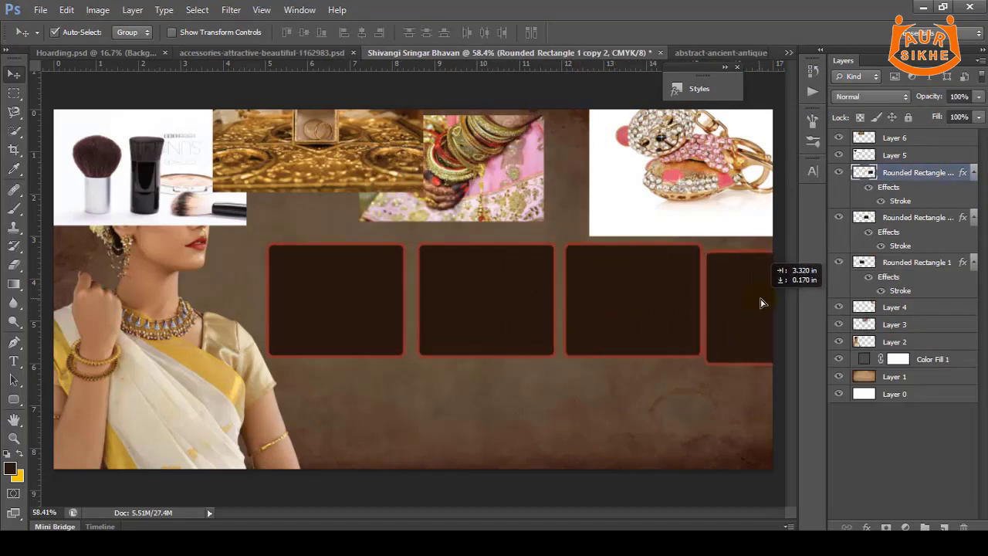
- Scale the four outlined boxes to about 79% and place them along the bottom edge
left_click(327, 286, "shift")
key("ctrl+t")
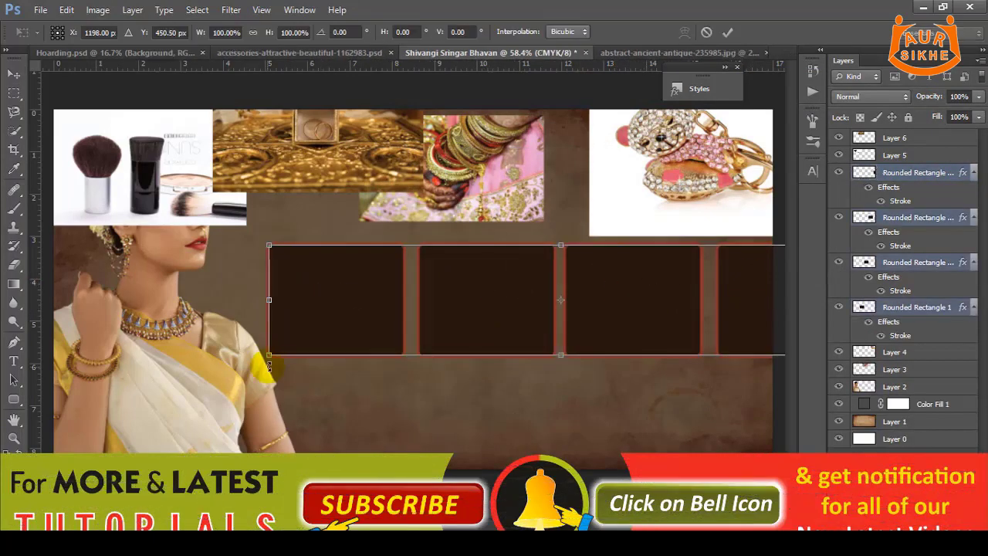
left_click_drag(268, 355, 329, 330)
mouse_move(558, 298)
left_mouse_down()
mouse_move(452, 408)
mouse_move(473, 427)
left_mouse_up()
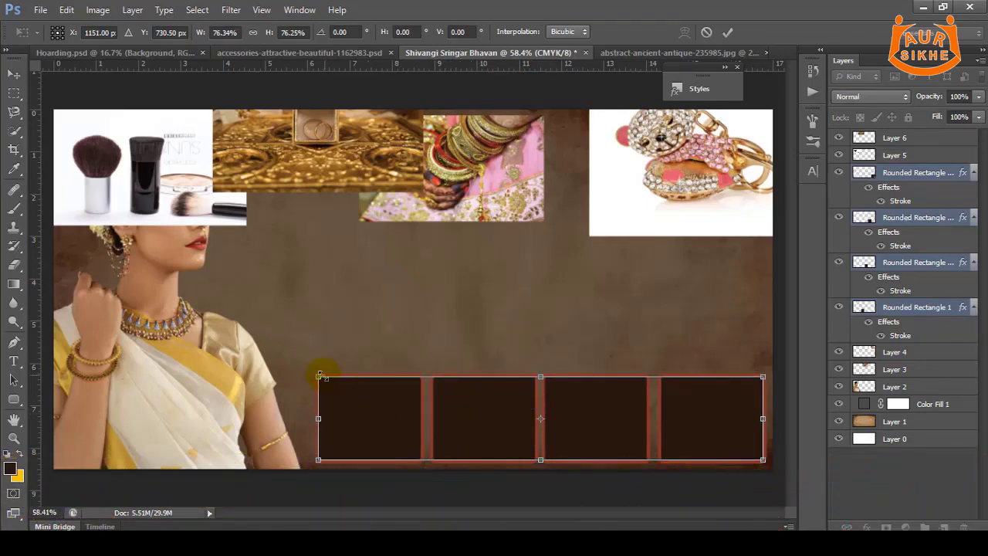
left_click_drag(319, 376, 302, 369)
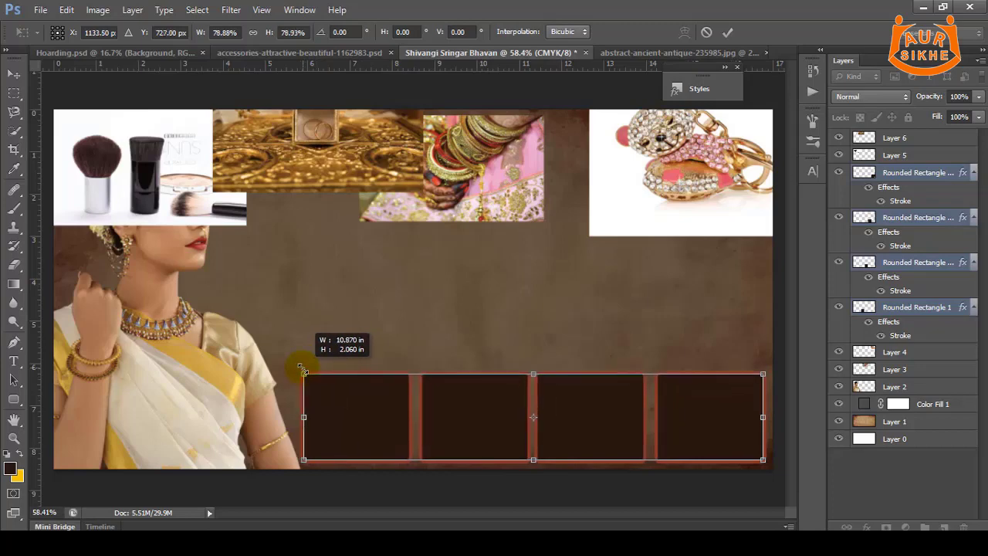
key("Return")
left_click(539, 325)
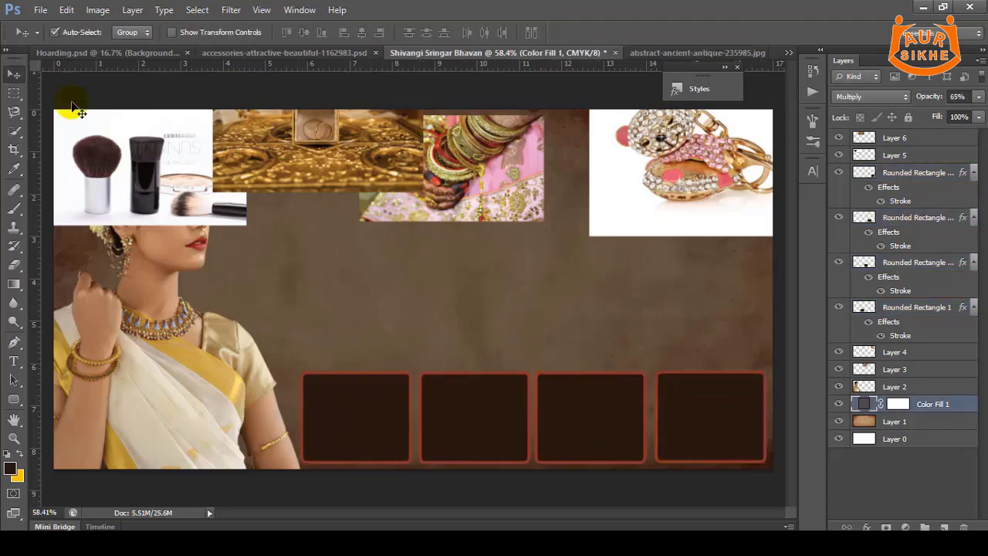
- Scale the makeup-brush photo to about 53% × 68% over the first bottom box
left_click_drag(124, 151, 277, 256)
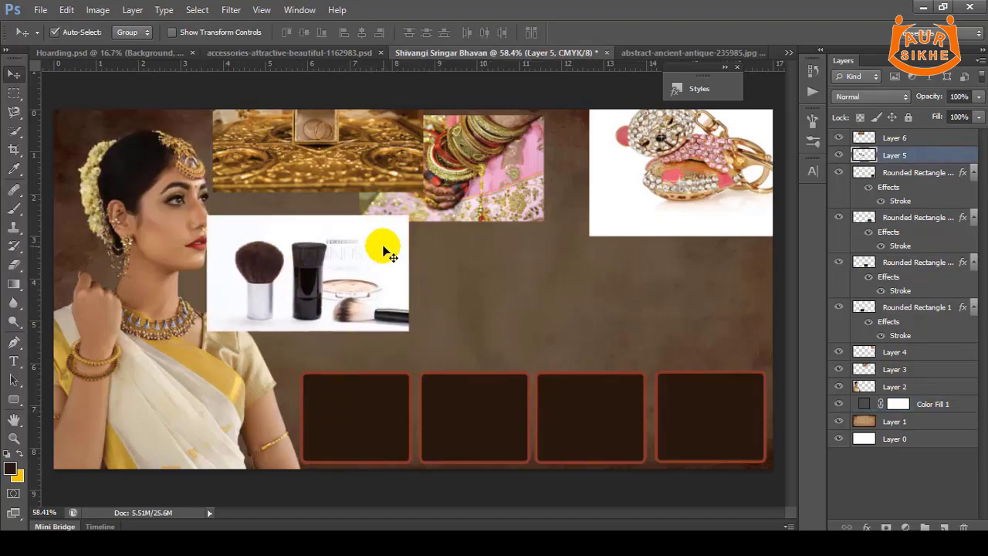
key("ctrl+t")
left_click_drag(408, 216, 339, 274)
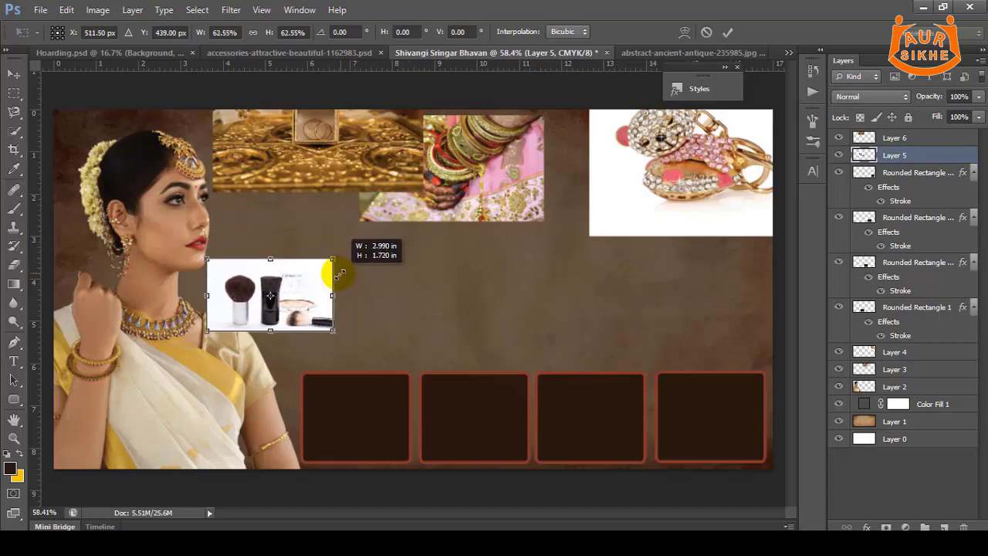
left_click_drag(277, 276, 352, 398)
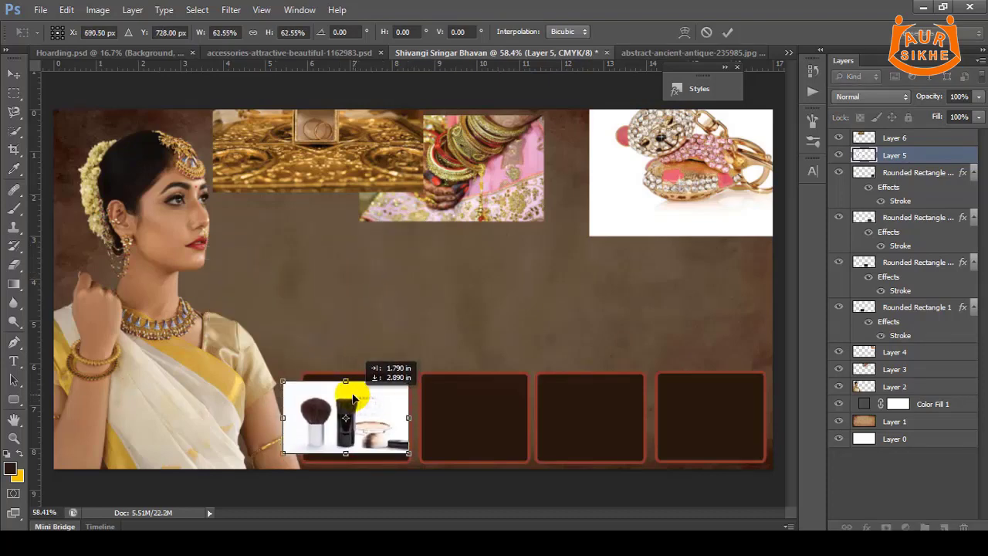
left_click_drag(283, 382, 272, 376)
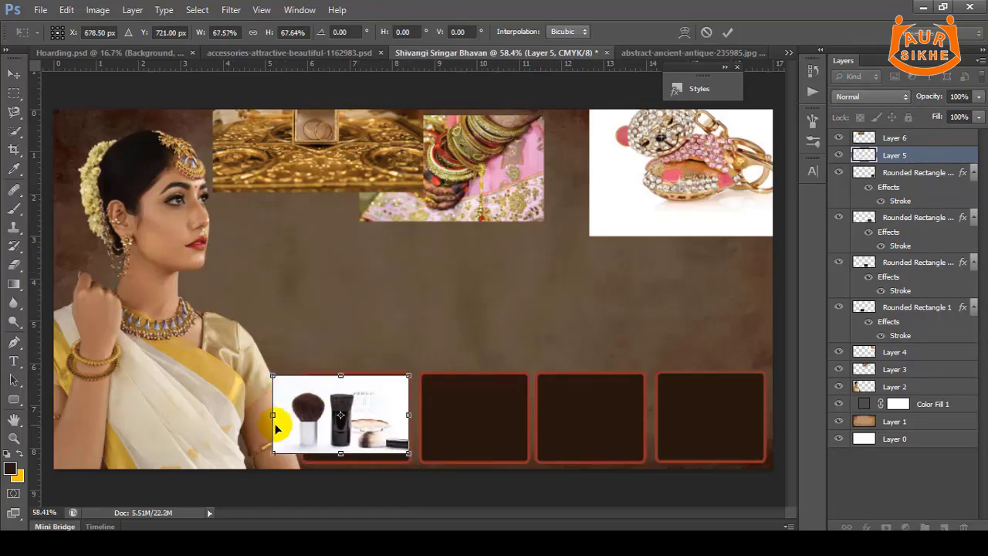
left_click_drag(274, 414, 300, 415)
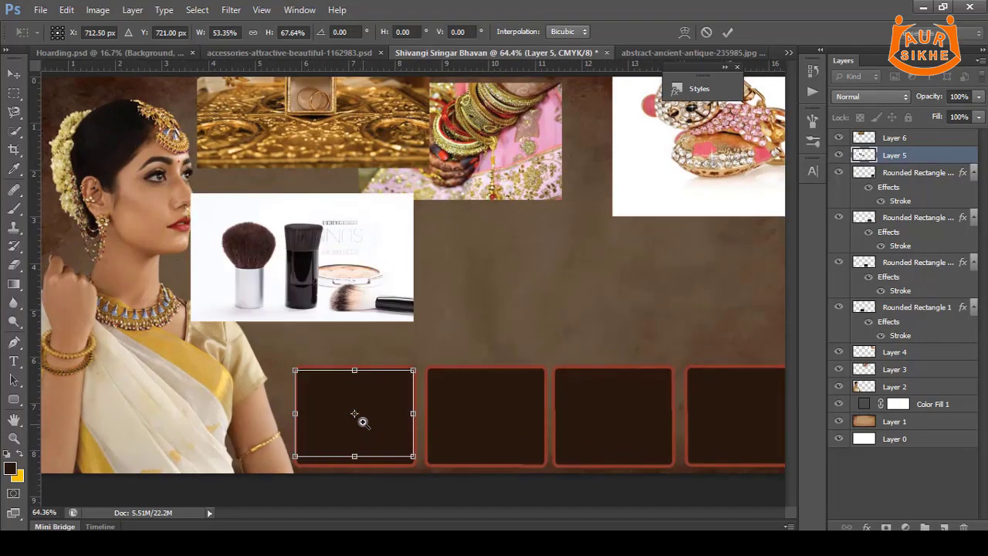
- Fit the cosmetics photo over the first frame at half opacity
scroll(326, 325, "up", 1)
scroll(352, 434, "up", 1)
scroll(352, 433, "up", 1)
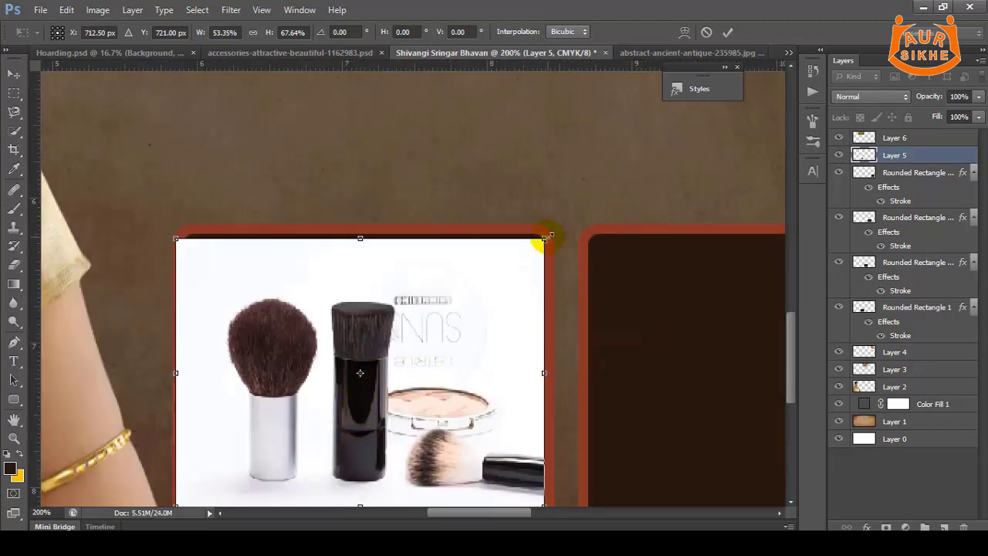
left_click_drag(545, 239, 571, 218)
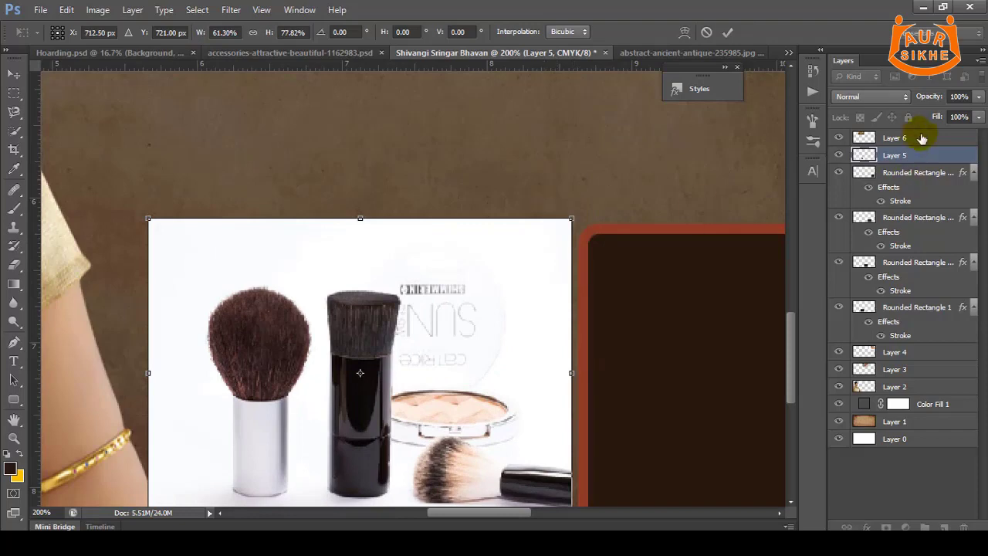
left_click(978, 96)
left_click_drag(950, 113, 945, 114)
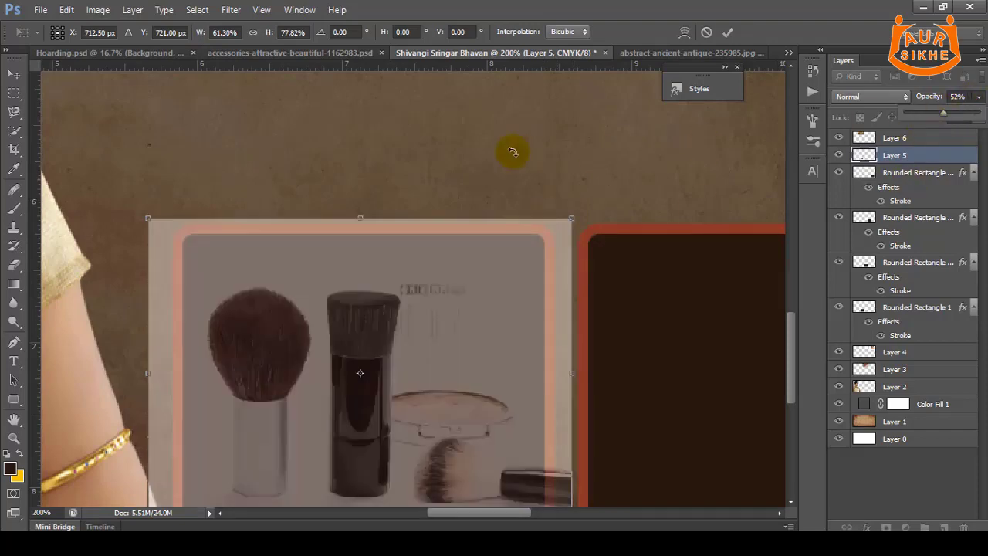
left_click_drag(448, 324, 422, 217)
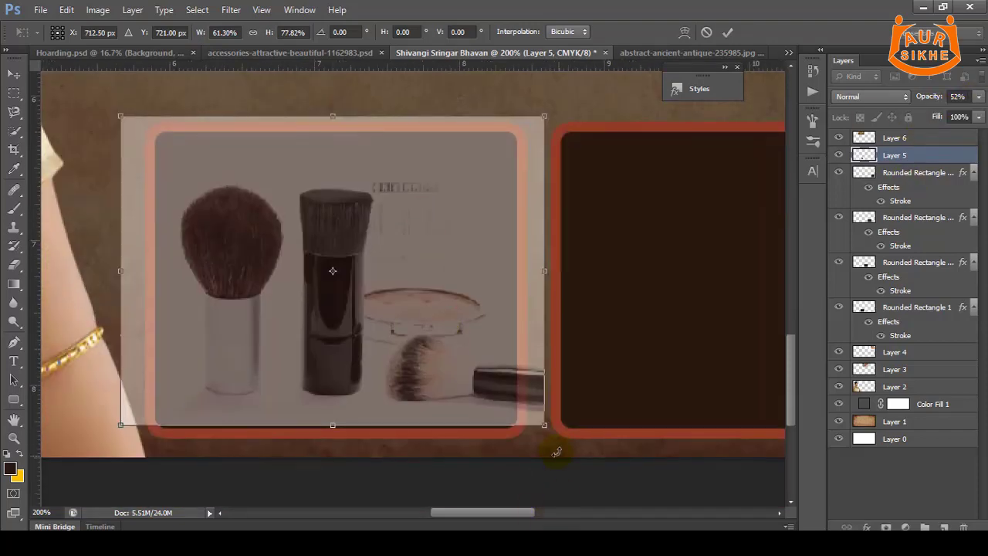
left_click_drag(545, 426, 535, 438)
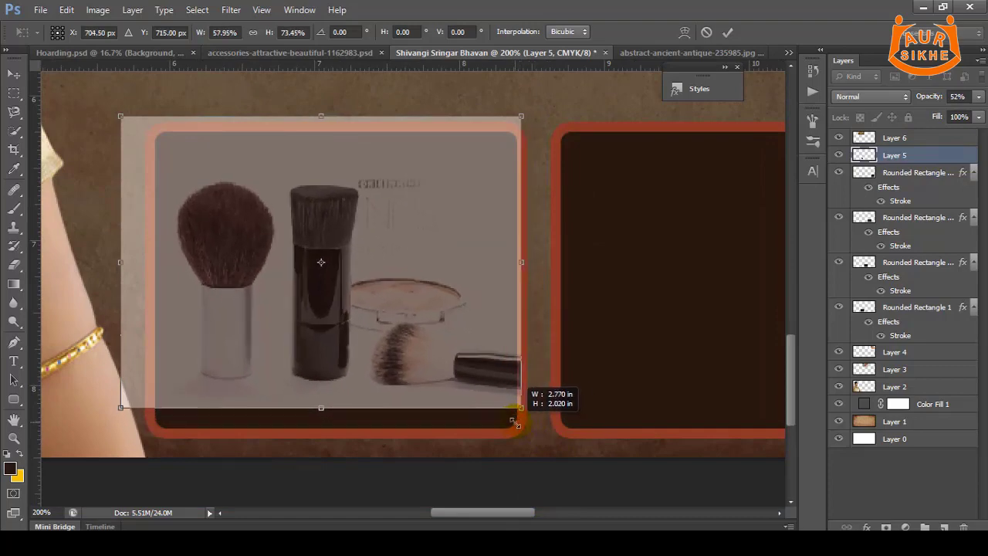
mouse_move(121, 423)
left_mouse_down()
mouse_move(114, 447)
mouse_move(103, 438)
left_mouse_up()
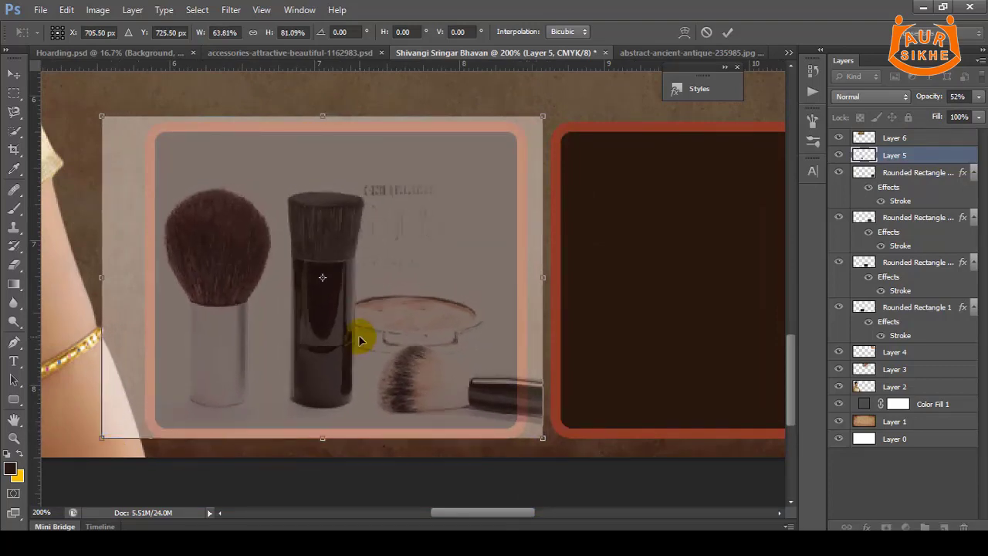
key("Down")
key("Down")
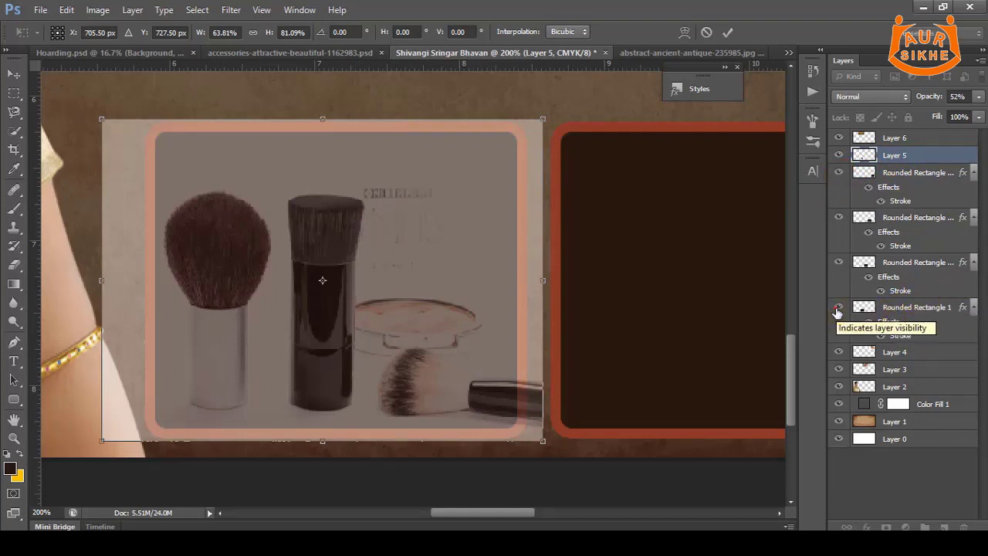
key("Return")
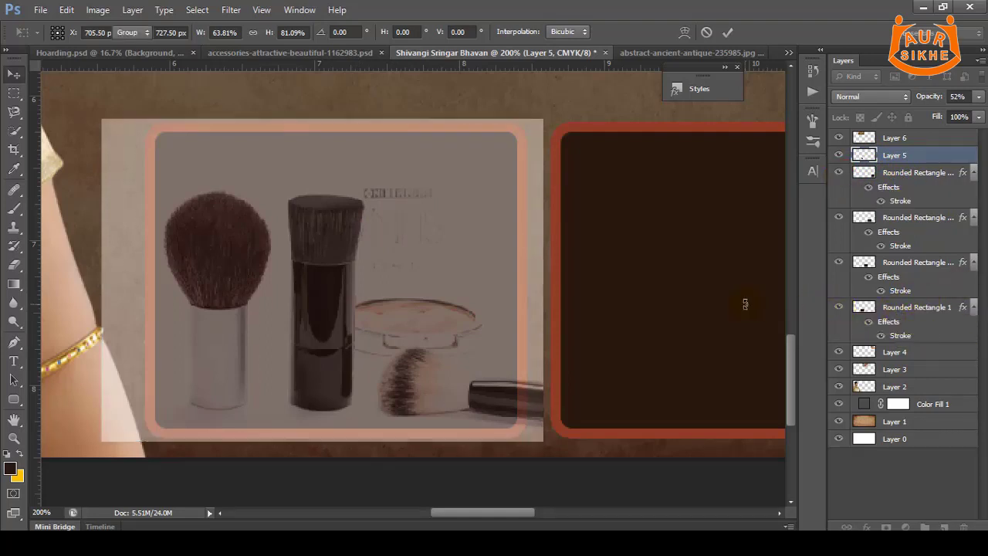
- Trim the cosmetics photo to the first rounded frame and restore full opacity
left_click(840, 309)
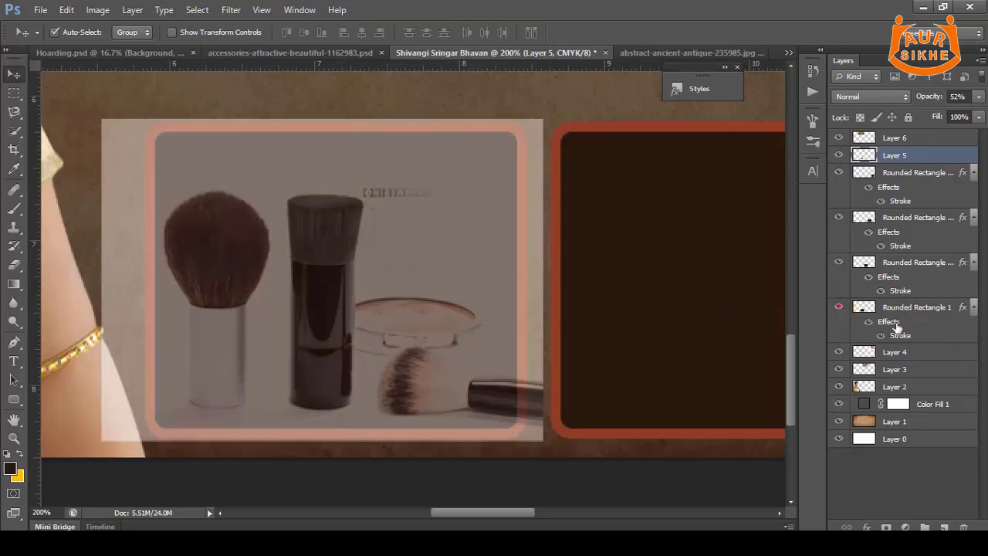
left_click(863, 310, "ctrl")
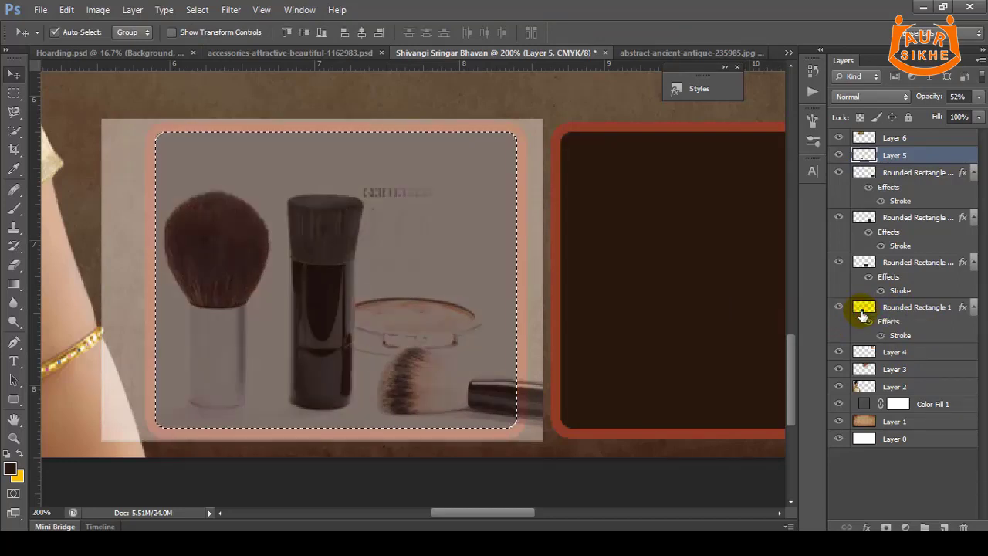
left_click(838, 155)
left_click(839, 155)
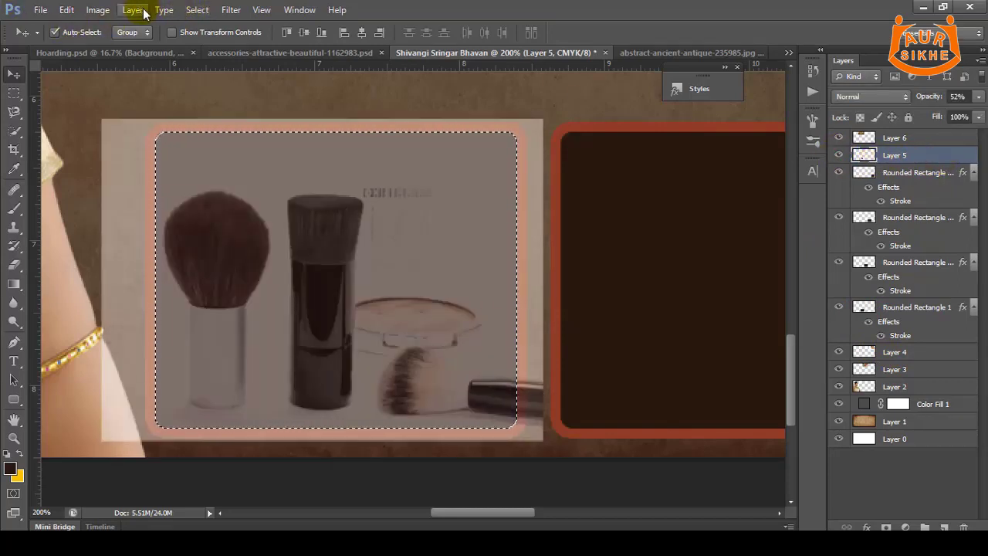
left_click(197, 9)
left_click(206, 68)
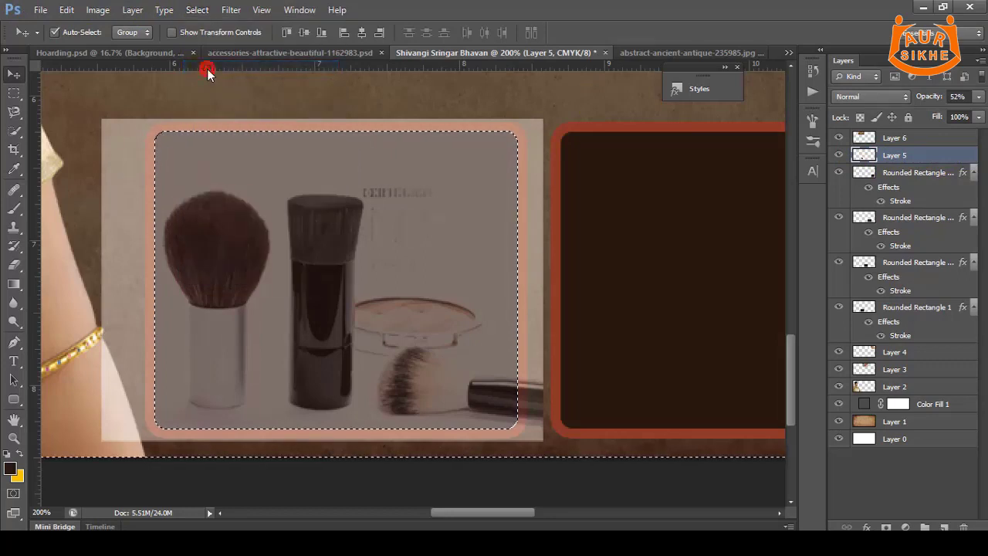
key("Delete")
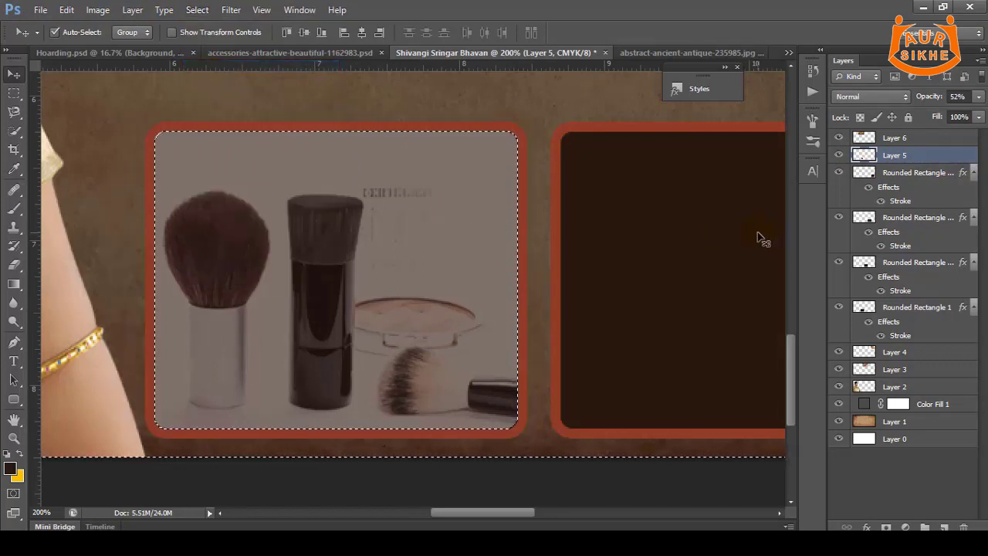
key("ctrl+d")
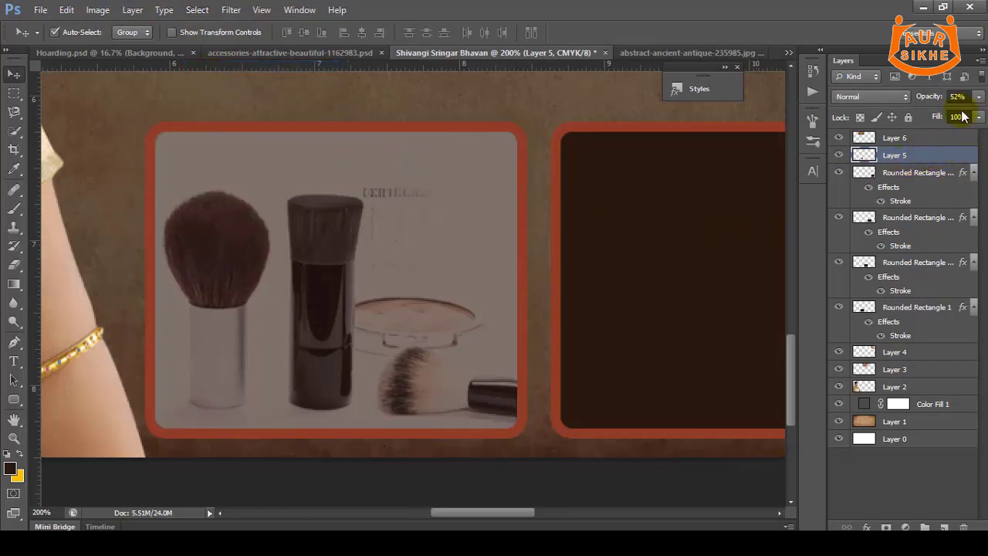
left_click(978, 98)
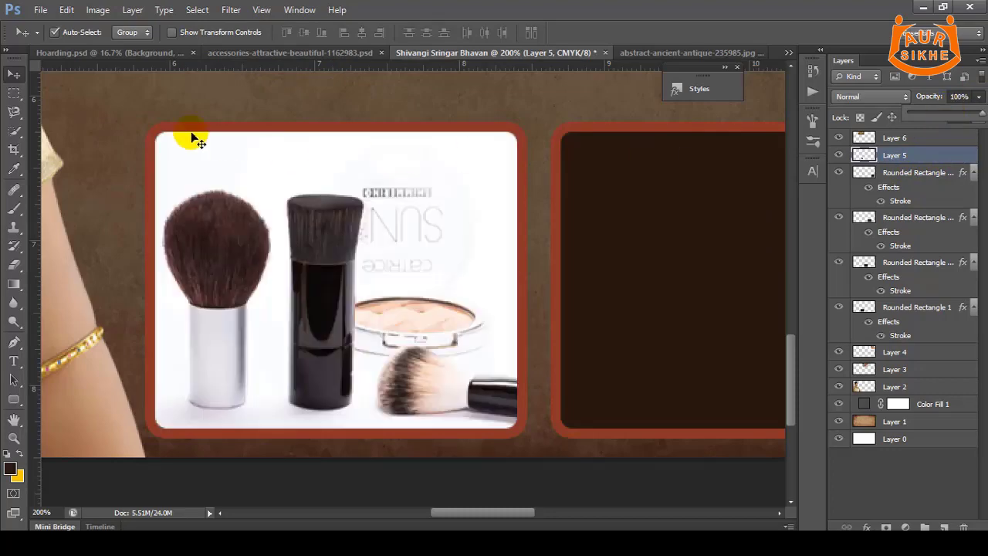
left_click(96, 124)
- Fit the gold jewellery photo into the second frame
key("ctrl+minus")
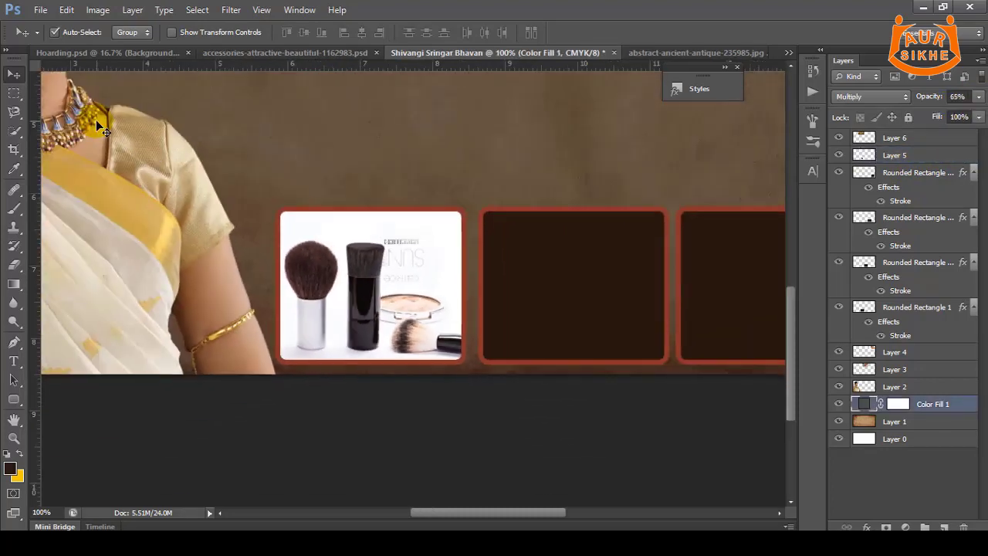
key("ctrl+minus")
scroll(354, 182, "up", 2)
left_click_drag(524, 281, 490, 361)
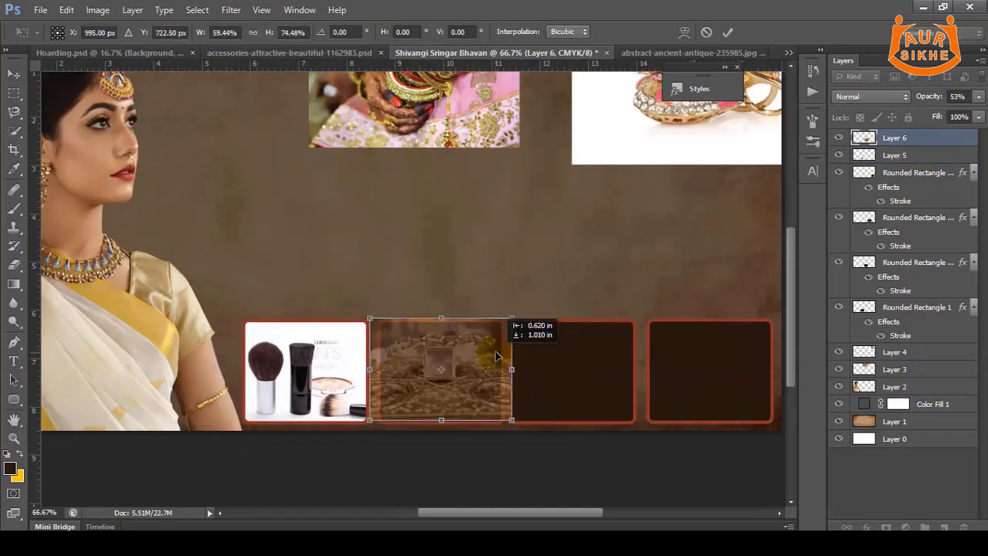
key("0")
- Move the bangles photo into the third frame and delete the part outside it
left_click_drag(411, 77, 576, 360)
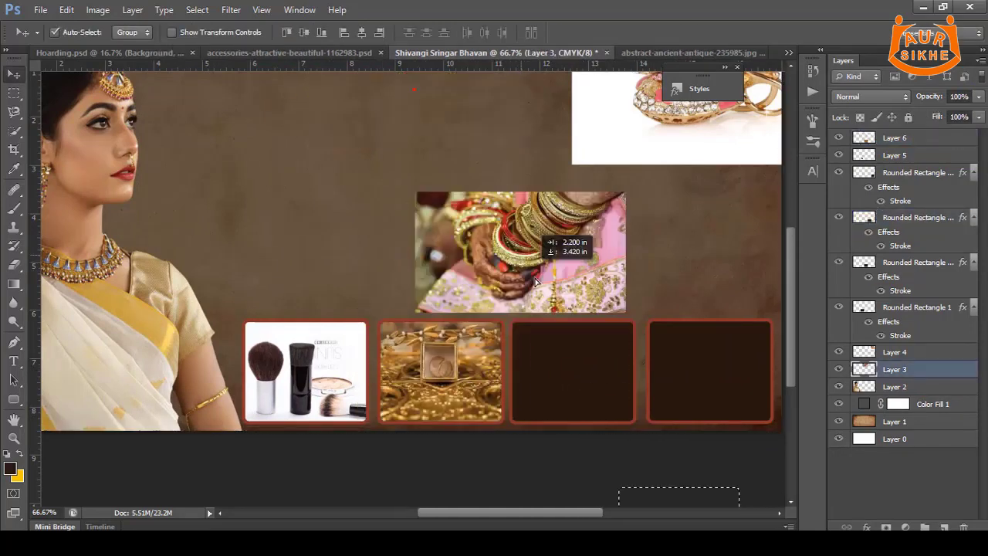
key("ctrl+t")
key("Return")
left_click(865, 235, "ctrl")
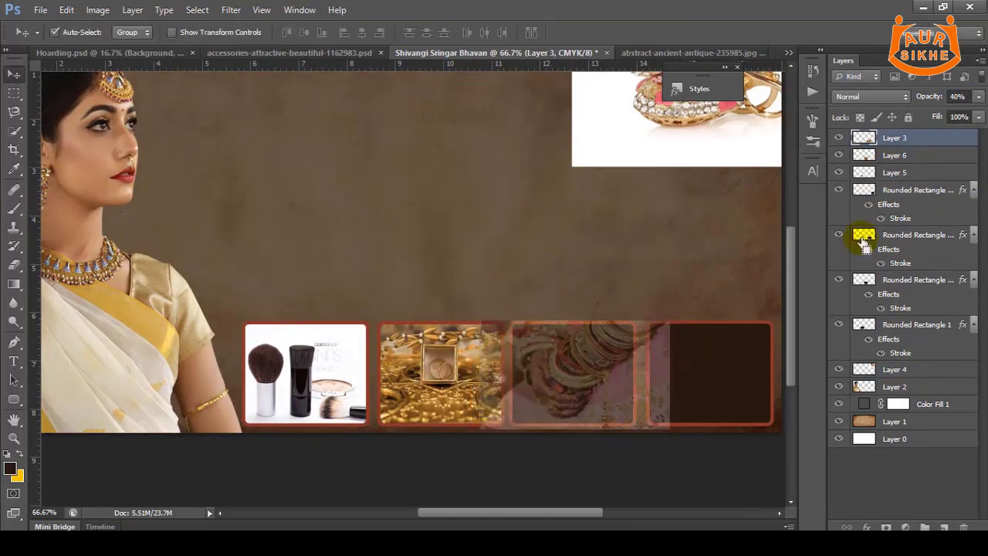
right_click(340, 116)
left_click(351, 143)
key("Delete")
key("ctrl+shift+bracketright")
- Fit the ring photo into the fourth frame and trim it to the frame
key("ctrl+t")
key("Return")
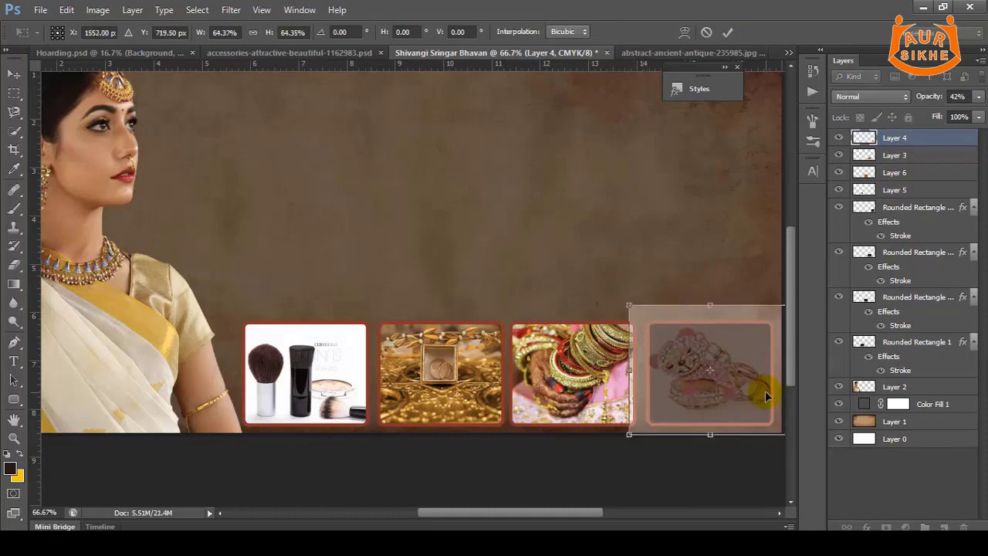
key("4")
key("2")
key("Delete")
key("ctrl+d")
key("0")
key("ctrl+minus")
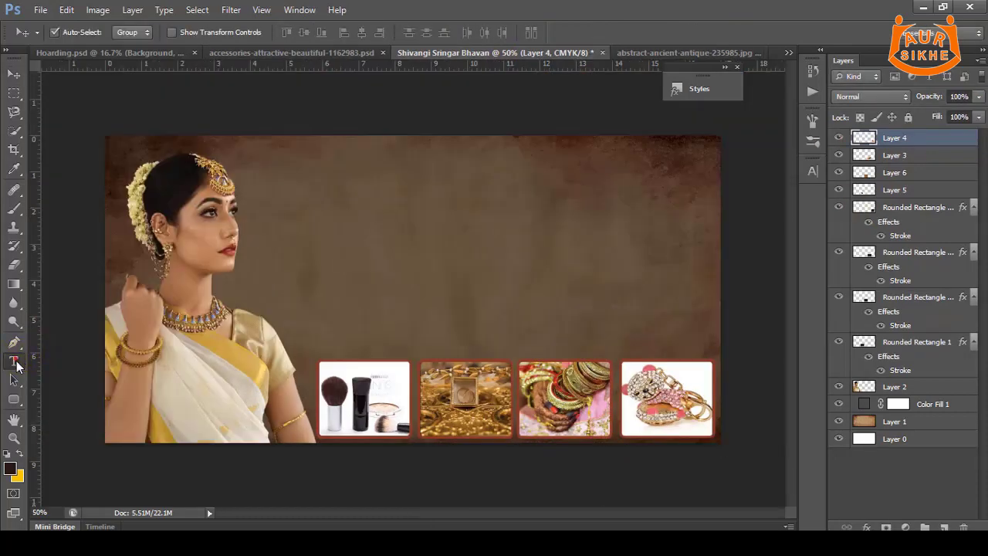
- Start a text layer near the top left and select the shop name line in Word
left_click(16, 363)
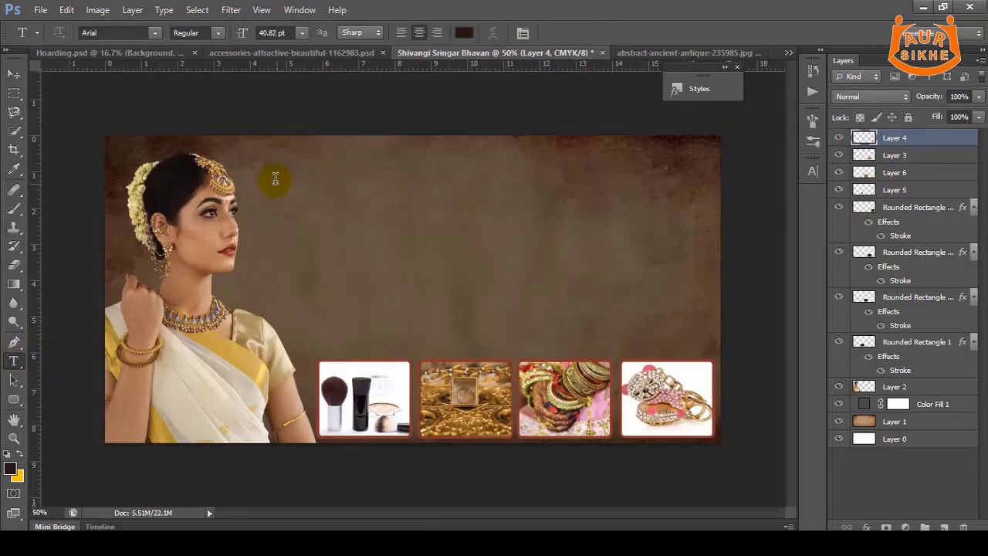
left_click(274, 179)
key("alt+Tab")
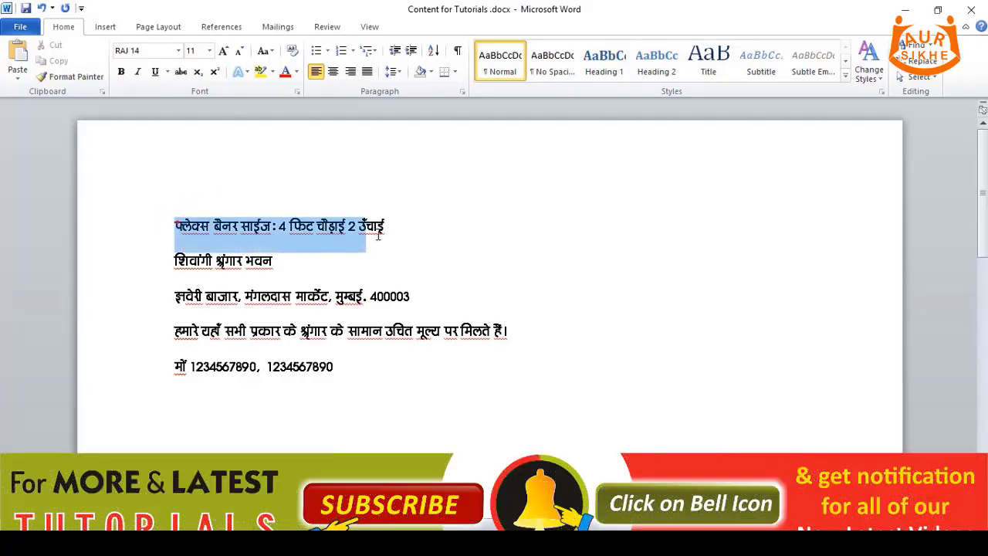
left_click_drag(176, 222, 200, 263)
left_click(272, 265)
left_click_drag(263, 267, 174, 262)
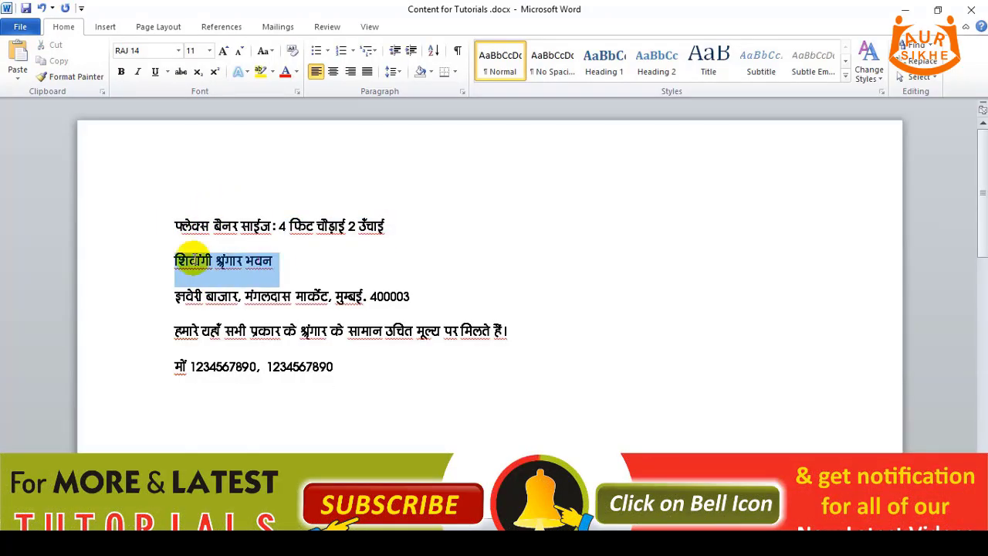
- Paste the shop name शिवांगी श्रृंगार भवन, set it in RAJ 01 and enlarge its text frame
key("alt+Tab")
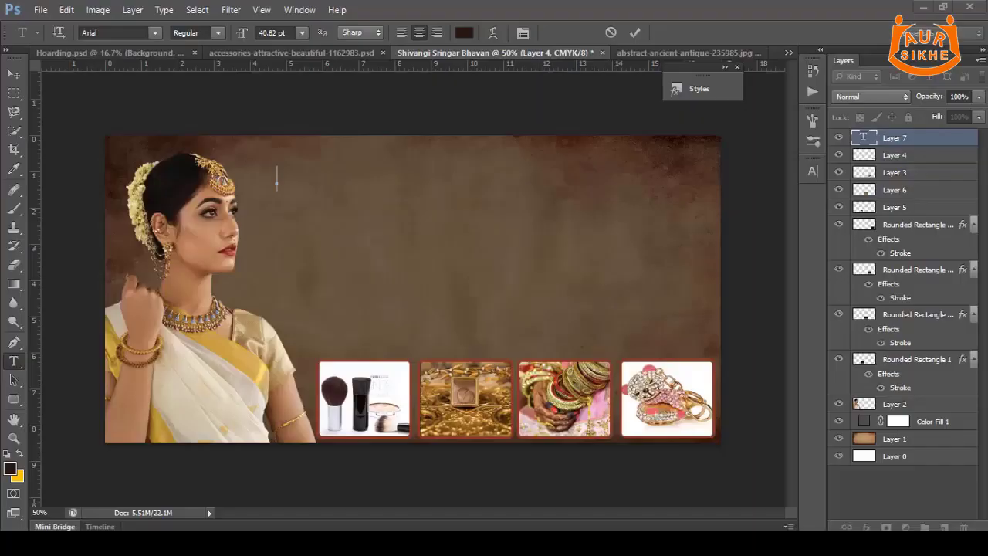
key("ctrl+v")
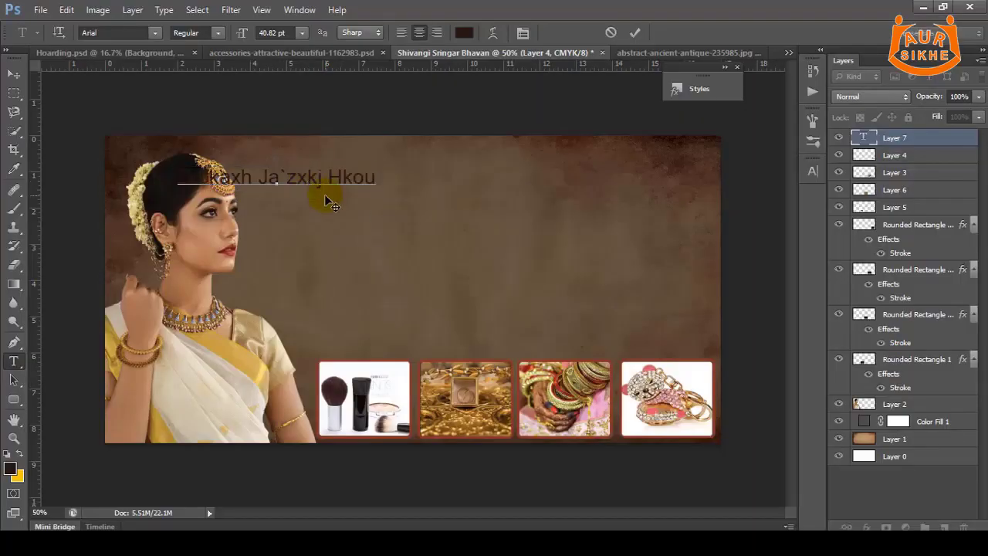
key("ctrl+a")
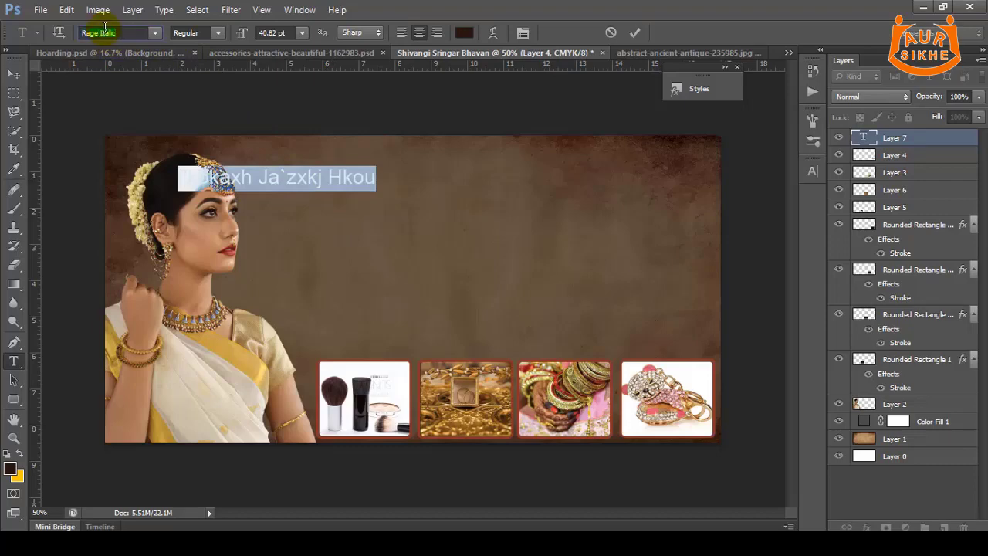
type("a")
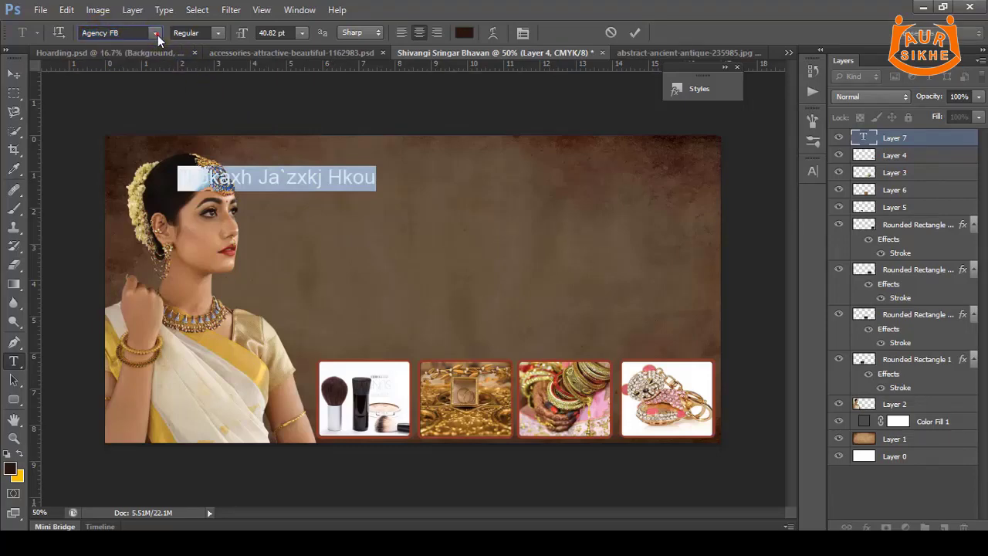
left_click(155, 34)
left_click_drag(328, 76, 319, 206)
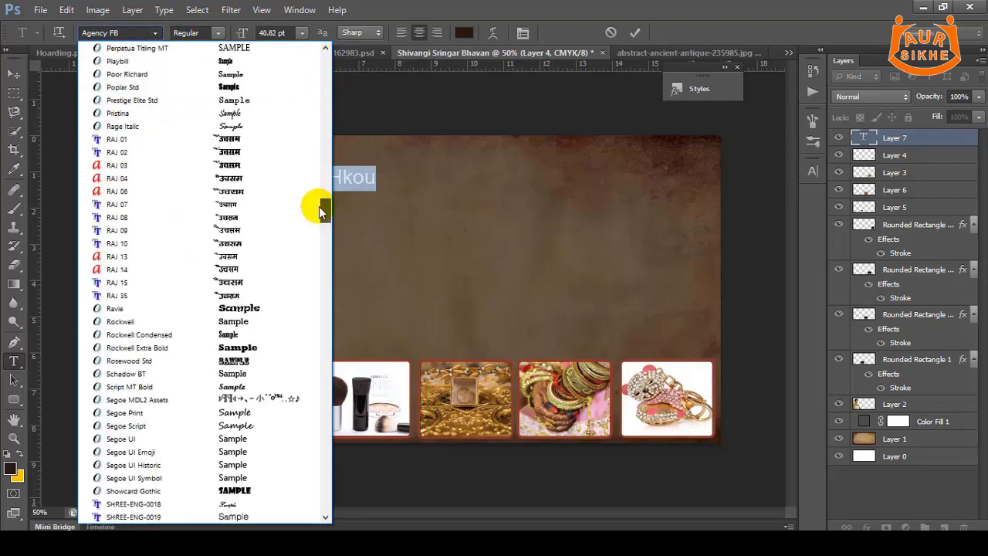
left_click(136, 108)
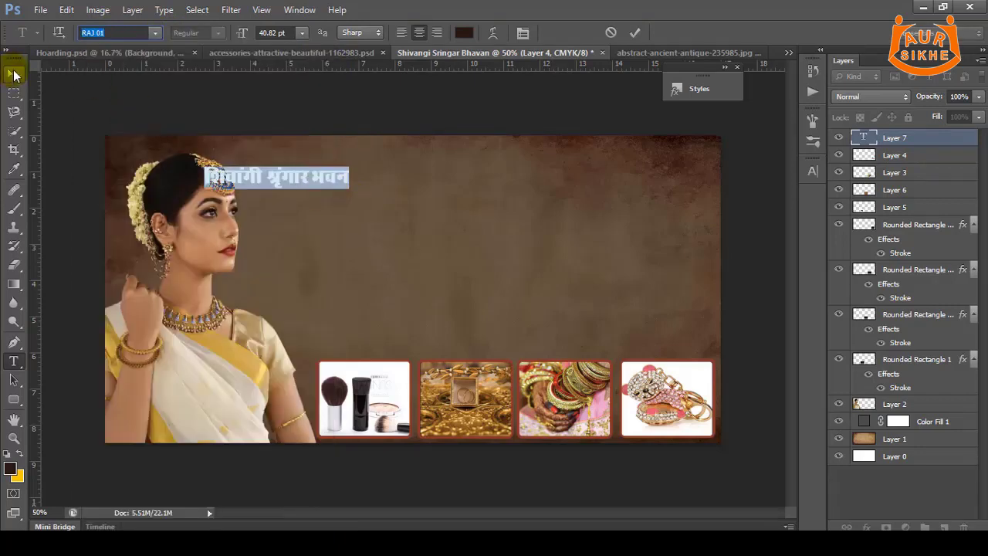
left_click(313, 185)
left_click_drag(351, 190, 679, 303)
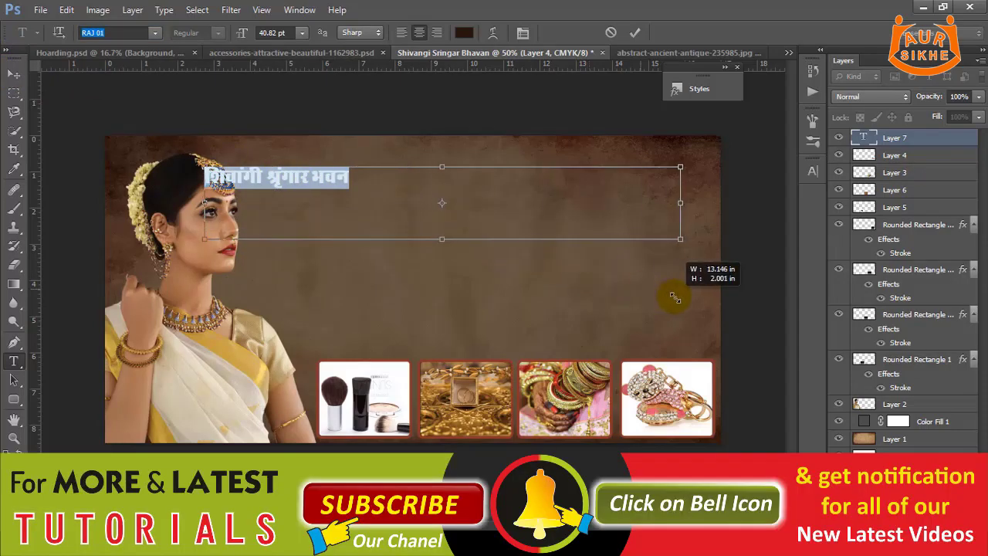
left_click(14, 74)
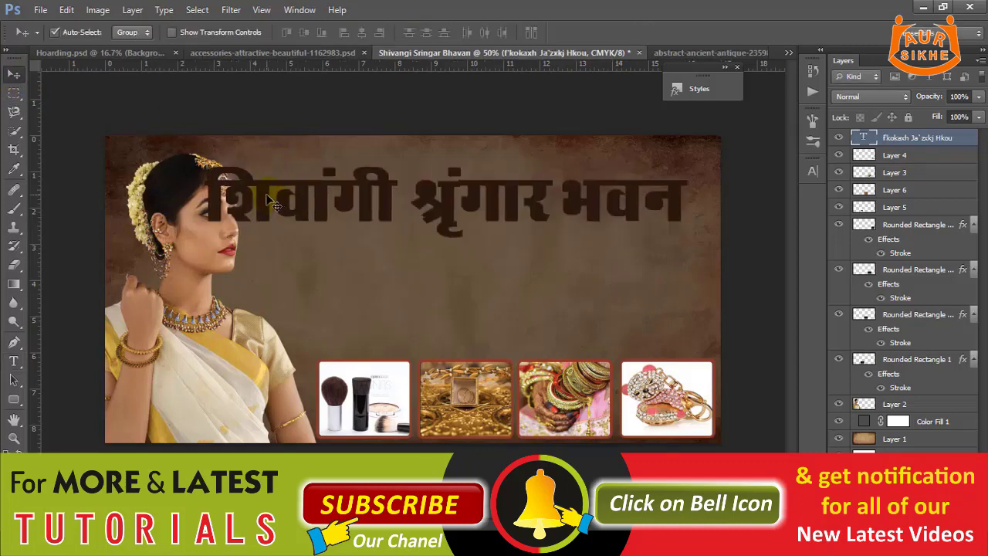
- Scale the title to about 91% and move it up across the banner top
left_click_drag(268, 199, 282, 202)
key("ctrl+t")
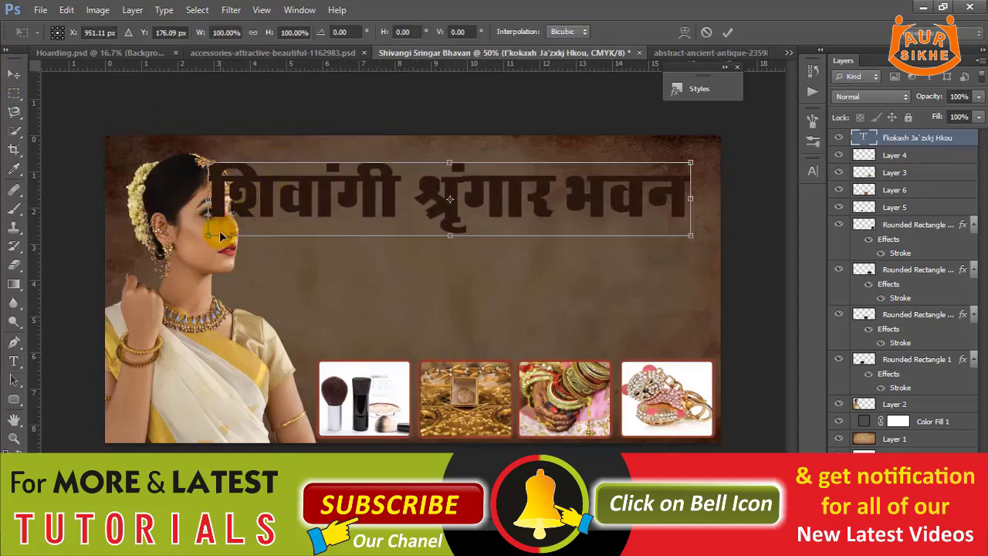
left_click_drag(209, 233, 253, 230)
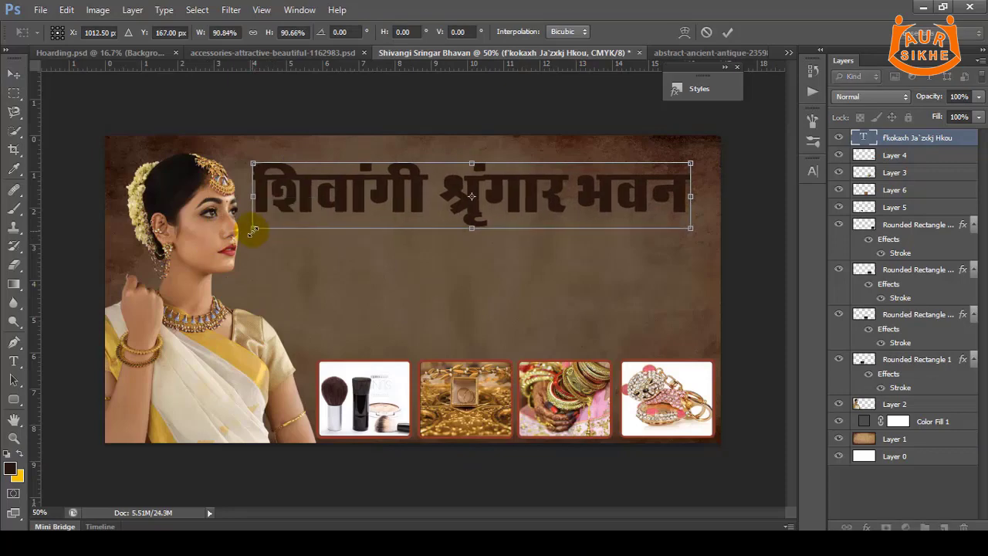
key("Return")
left_click_drag(364, 198, 366, 187)
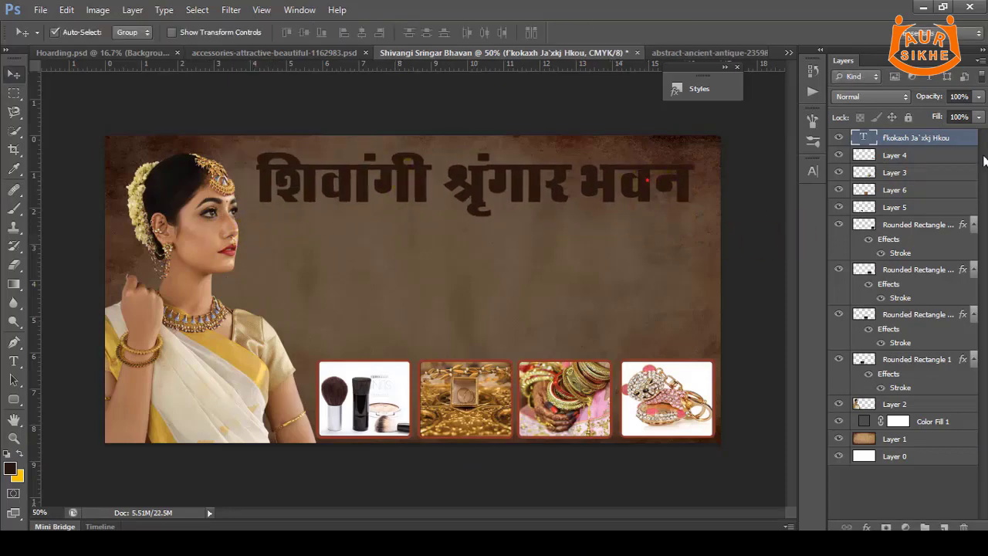
left_click(969, 142)
- Add a Color Overlay to the title in yellow CMYK 5/0/100/0 (#f9ec00)
double_click(970, 141)
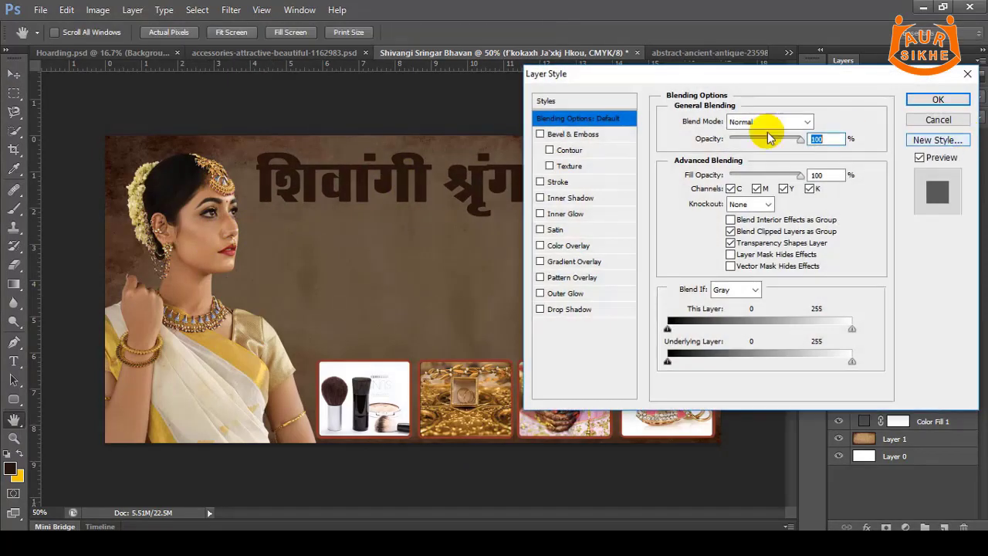
left_click(606, 246)
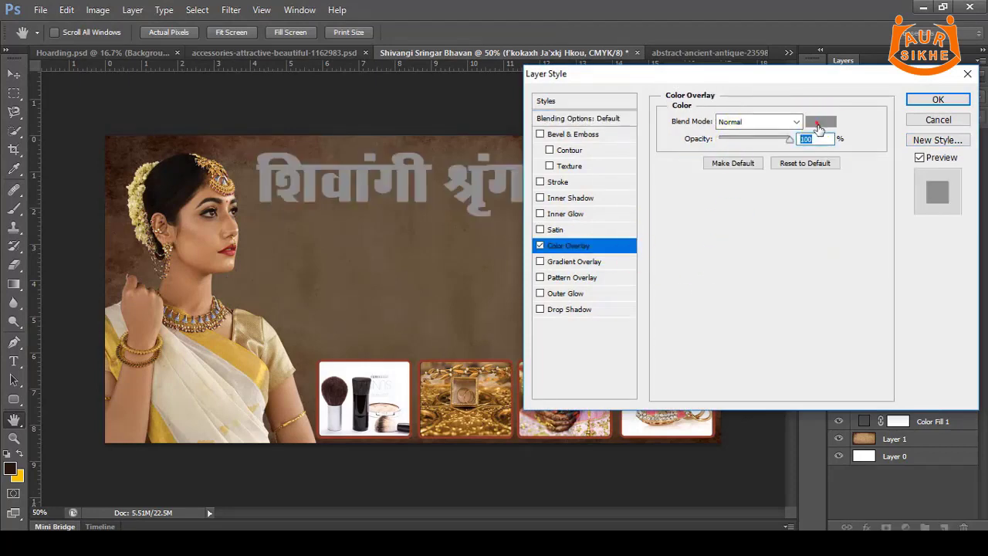
left_click(820, 122)
left_click_drag(629, 287, 627, 280)
left_click_drag(595, 141, 605, 133)
left_click(793, 281)
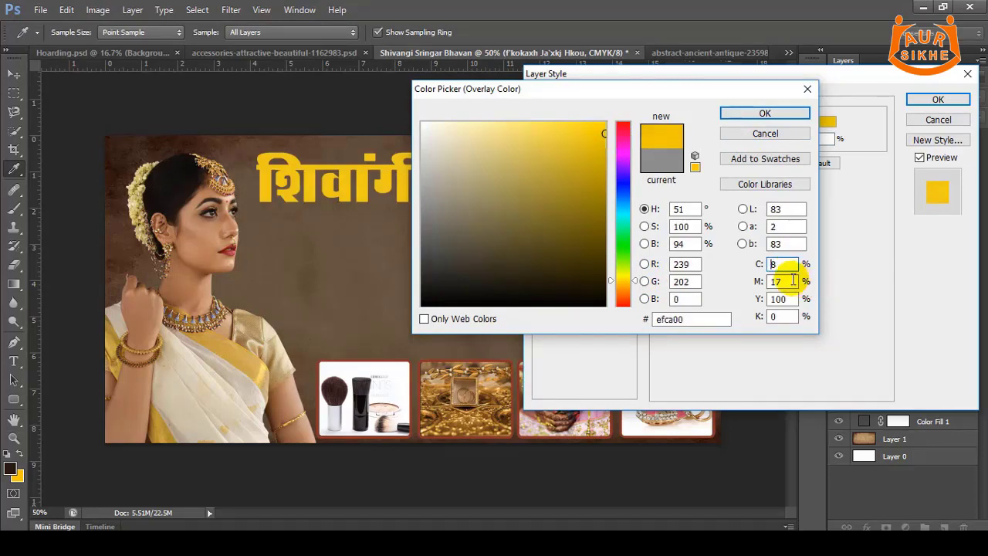
type("100")
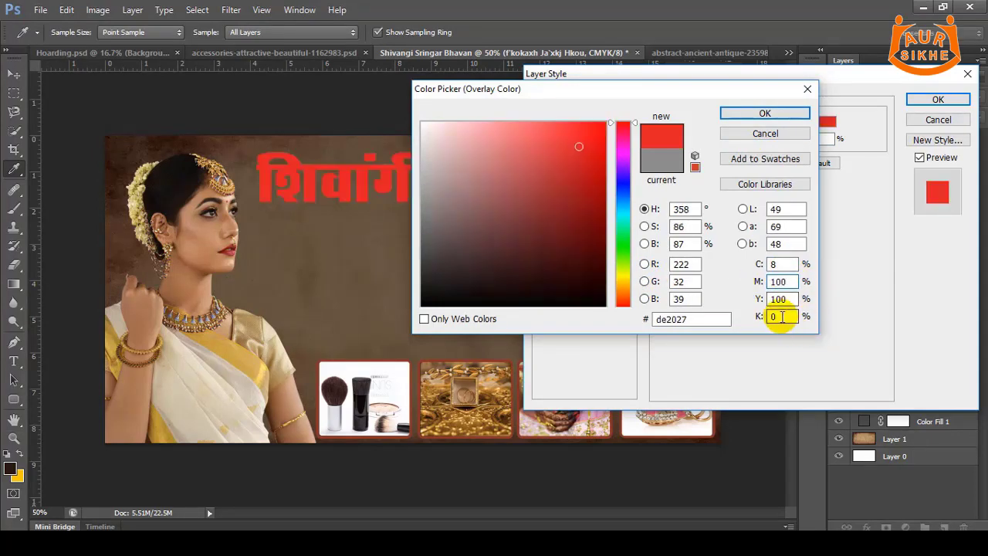
left_click(780, 281)
type("0")
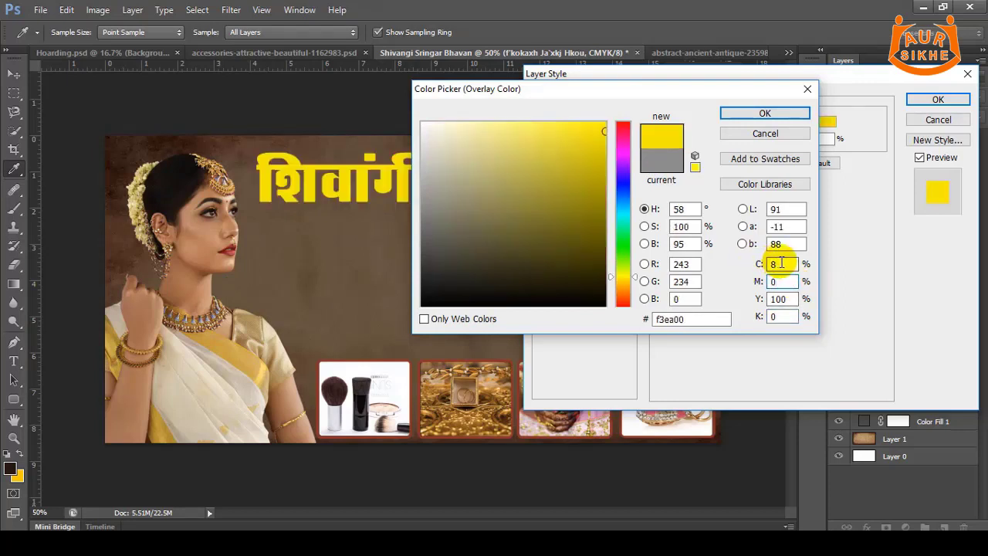
type("10")
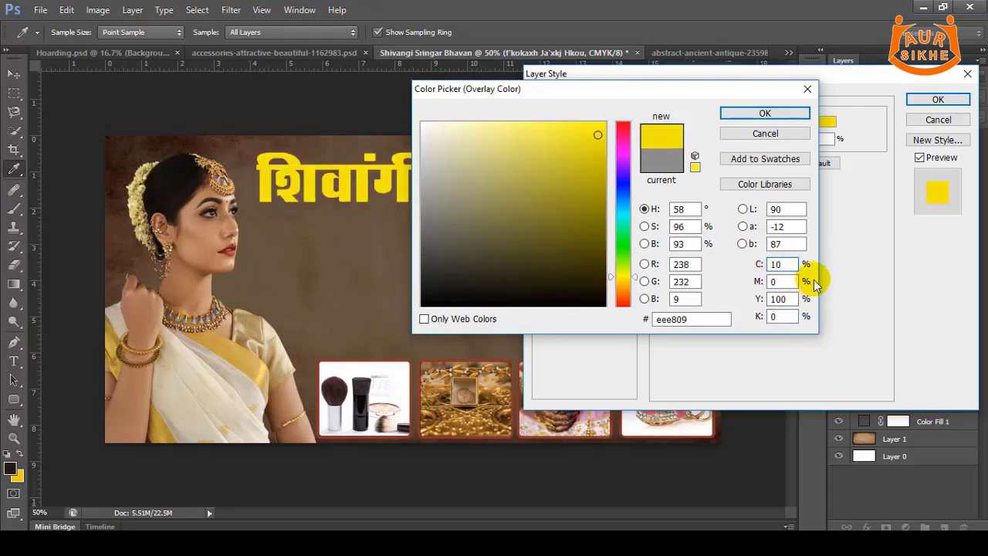
type("20")
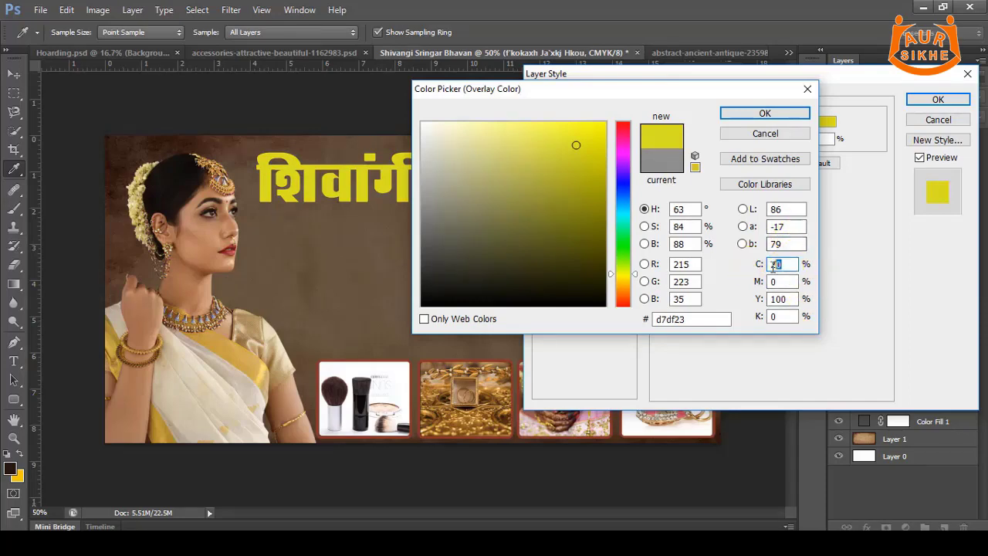
type("5")
left_click(783, 318)
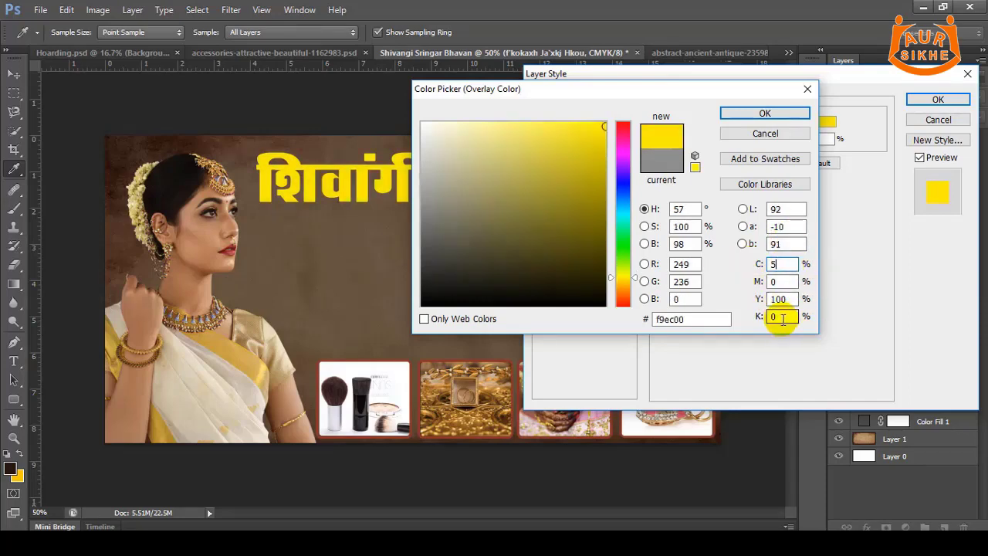
type("10")
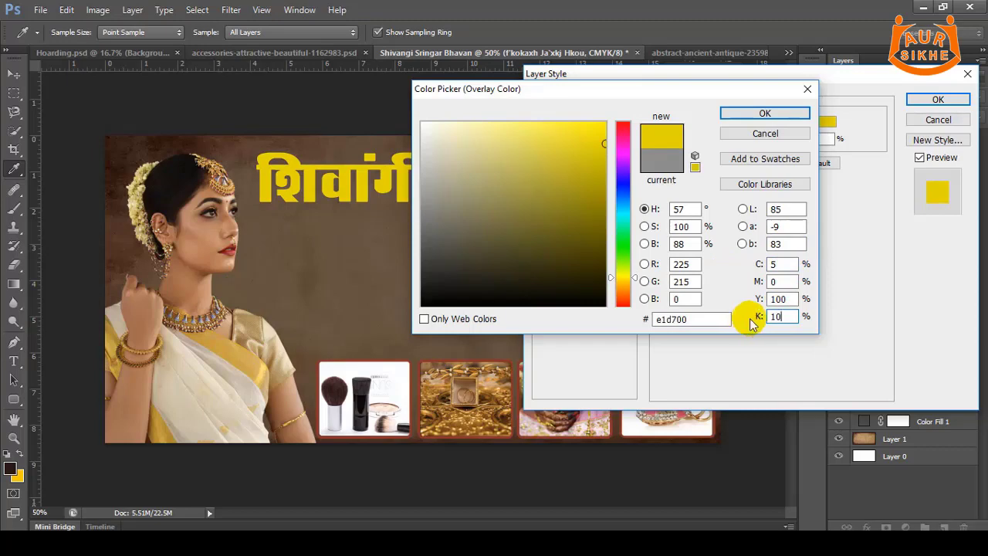
type("0")
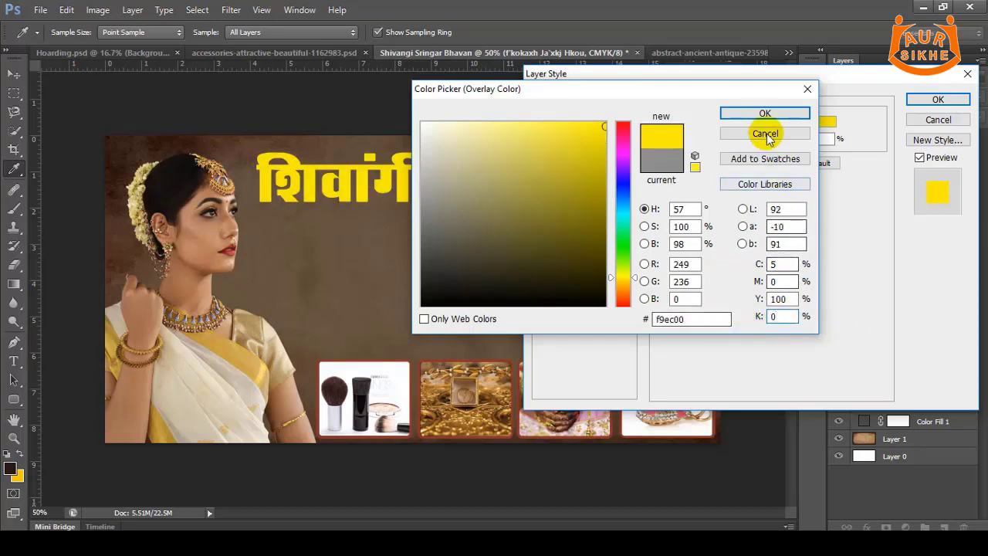
left_click(765, 113)
left_click_drag(772, 78, 683, 258)
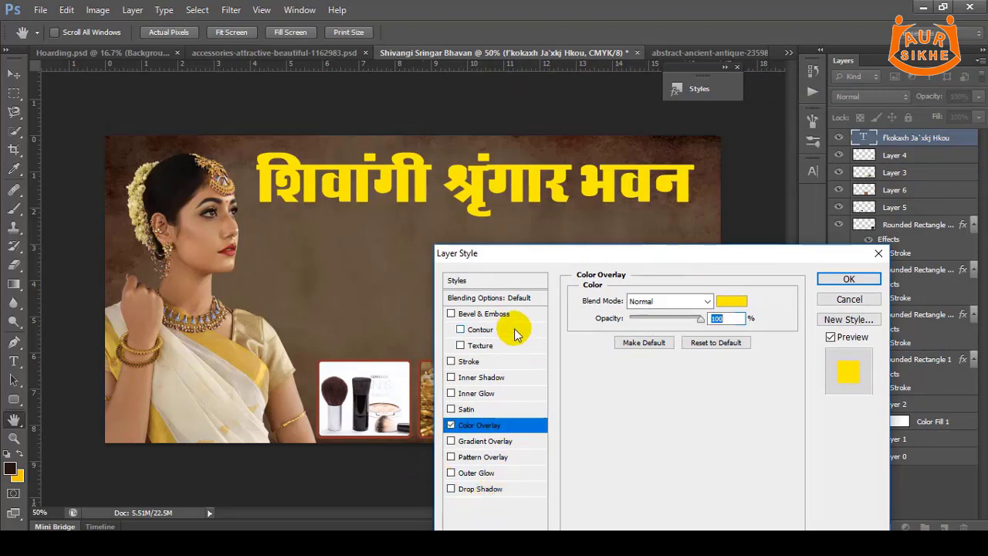
- Add a black Stroke outline to the yellow title, with its colour values set to 100
left_click(496, 360)
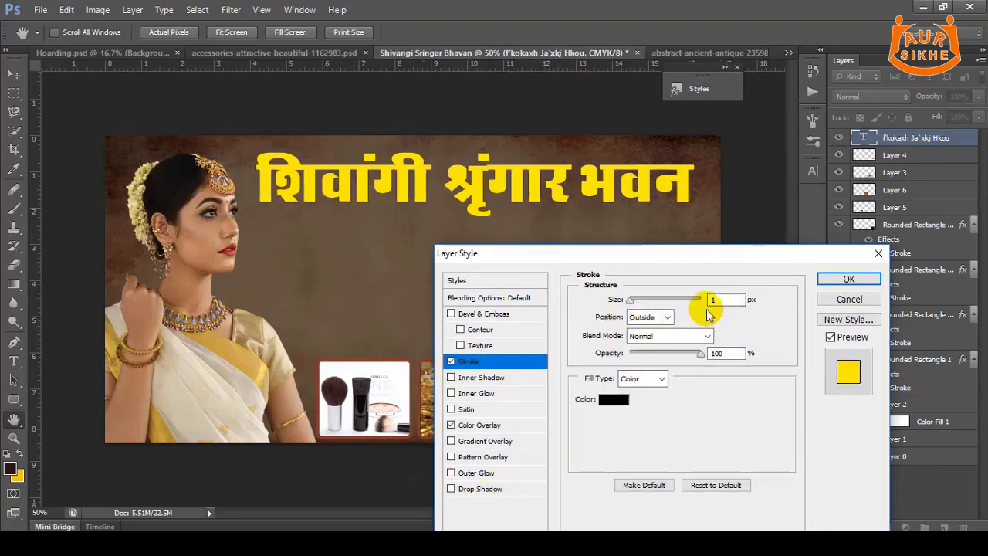
left_click(612, 400)
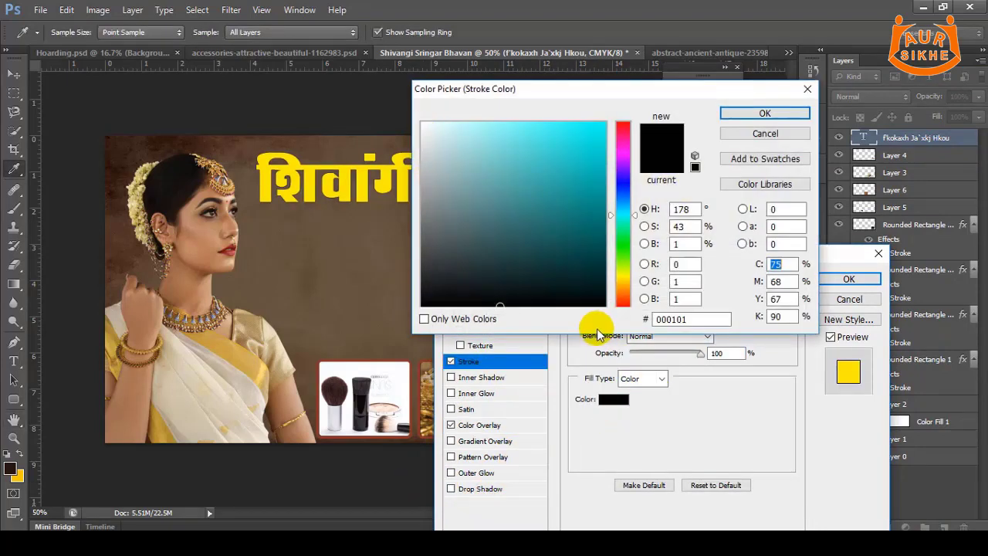
double_click(778, 264)
type("10")
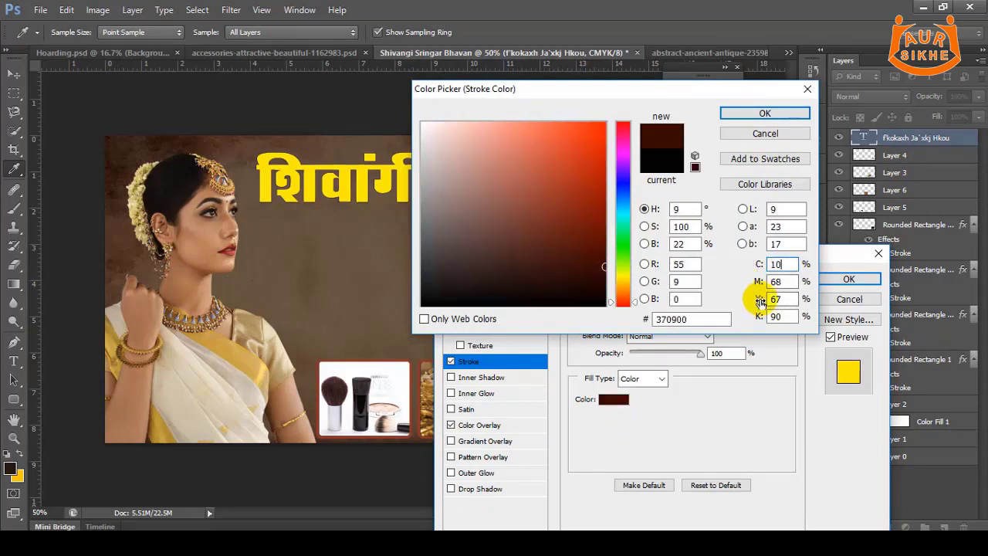
type("0100")
double_click(778, 298)
type("100")
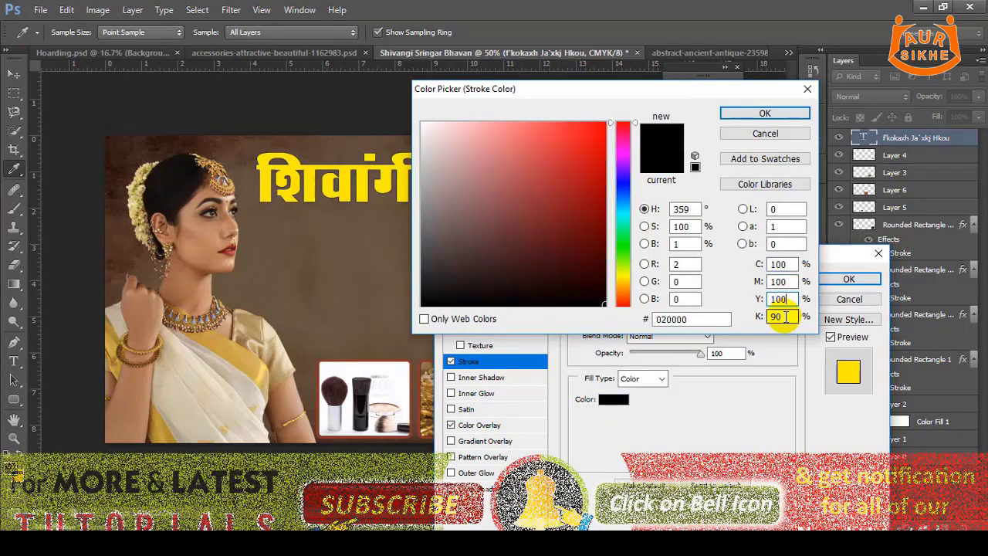
double_click(778, 316)
type("100")
left_click(764, 113)
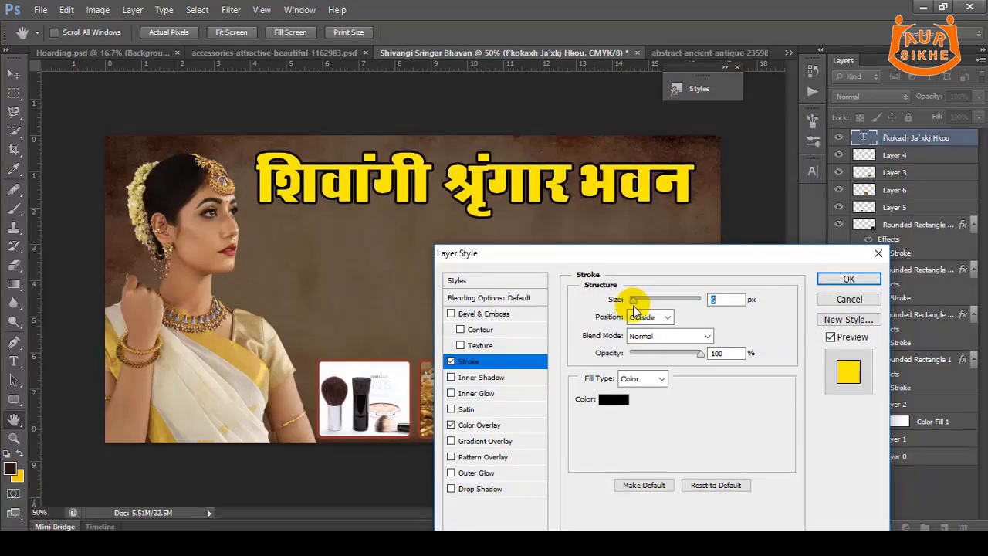
- Enable Bevel & Emboss with increased Depth and apply the title's layer effects
left_click(513, 315)
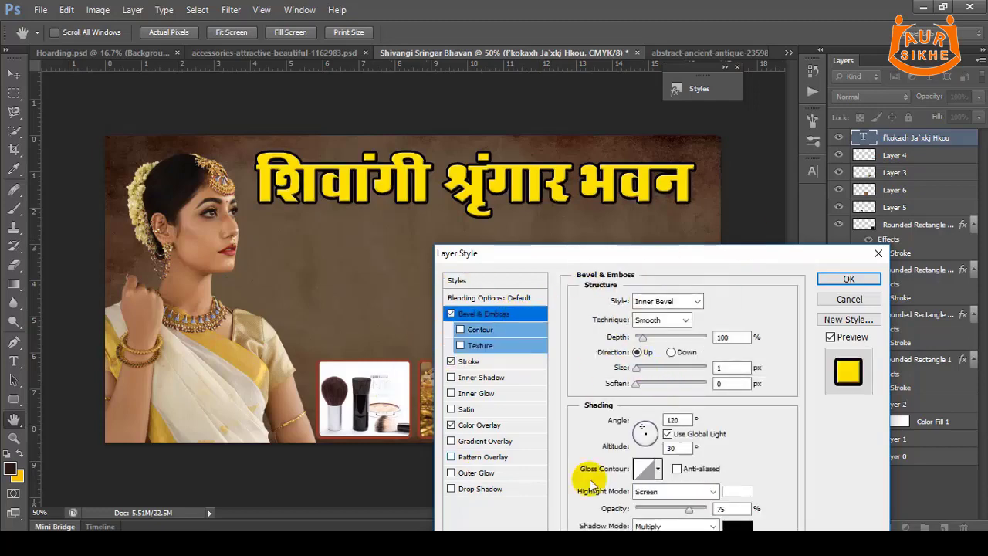
left_click(637, 386)
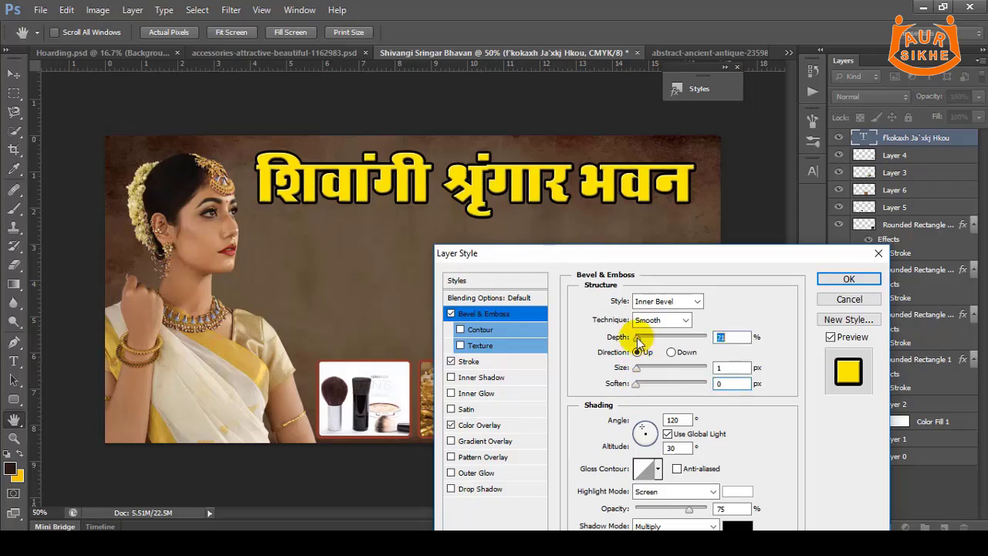
left_click_drag(642, 337, 639, 341)
left_click(849, 279)
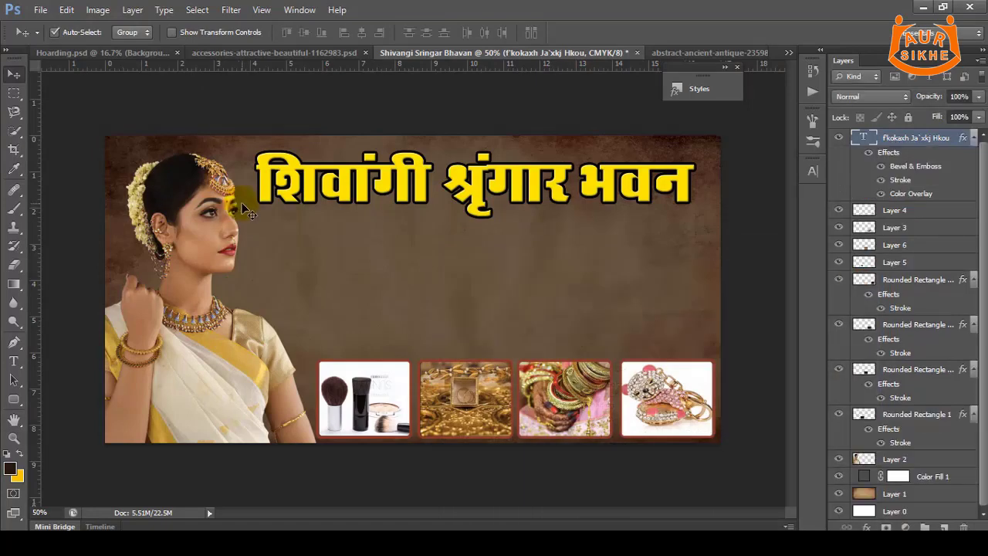
- Widen the yellow title slightly on both sides with Free Transform
key("ctrl+t")
left_click_drag(693, 220, 702, 222)
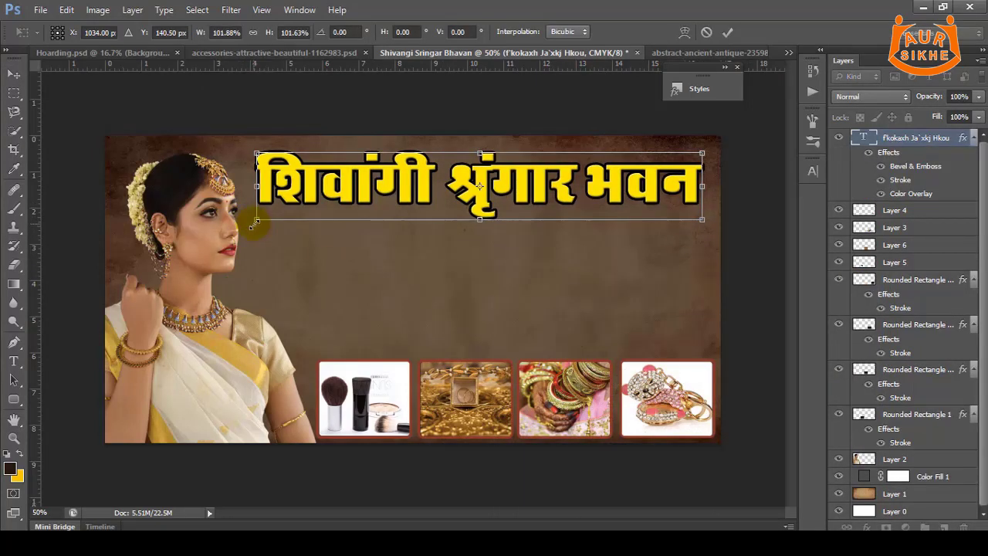
left_click_drag(253, 224, 249, 224)
key("Return")
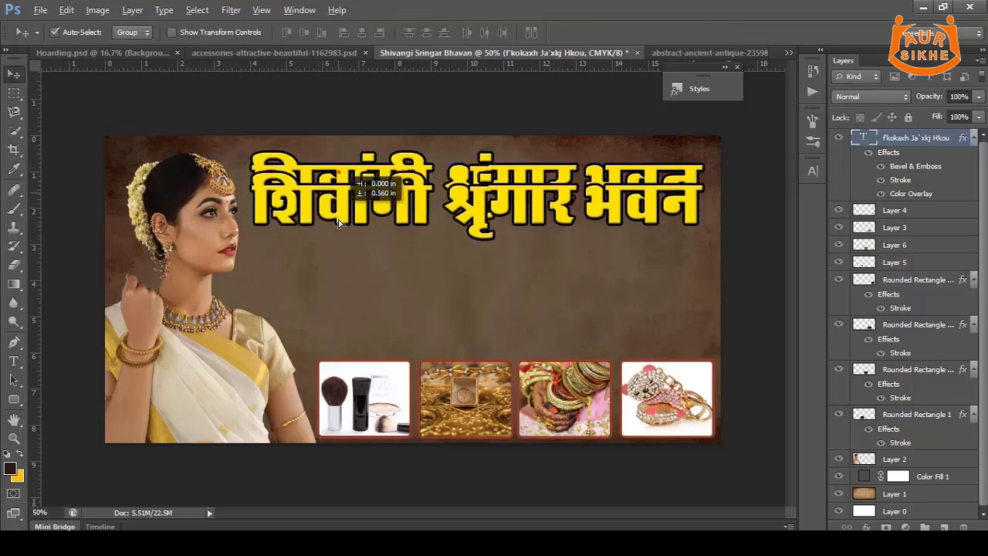
- Alt-drag a copy of the title downward and paste the shop's address line from Word into it
left_click_drag(341, 176, 374, 323)
key("alt+Tab")
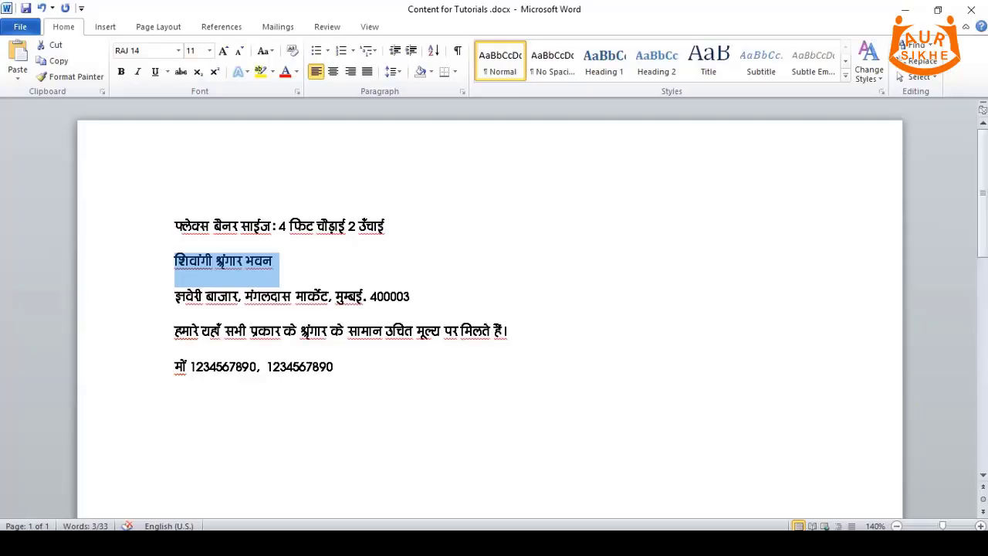
key("ctrl+c")
key("alt+Tab")
key("ctrl+v")
key("ctrl+minus")
key("ctrl+Return")
key("ctrl+plus")
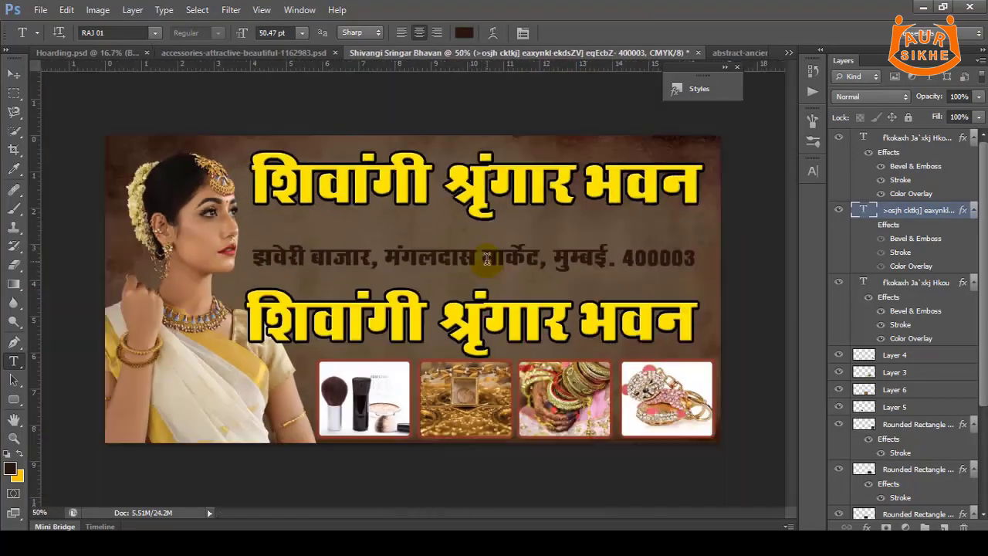
key("v")
left_click_drag(463, 317, 463, 174)
mouse_move(355, 248)
left_mouse_down()
mouse_move(401, 403)
mouse_move(387, 216)
mouse_move(427, 342)
left_mouse_up()
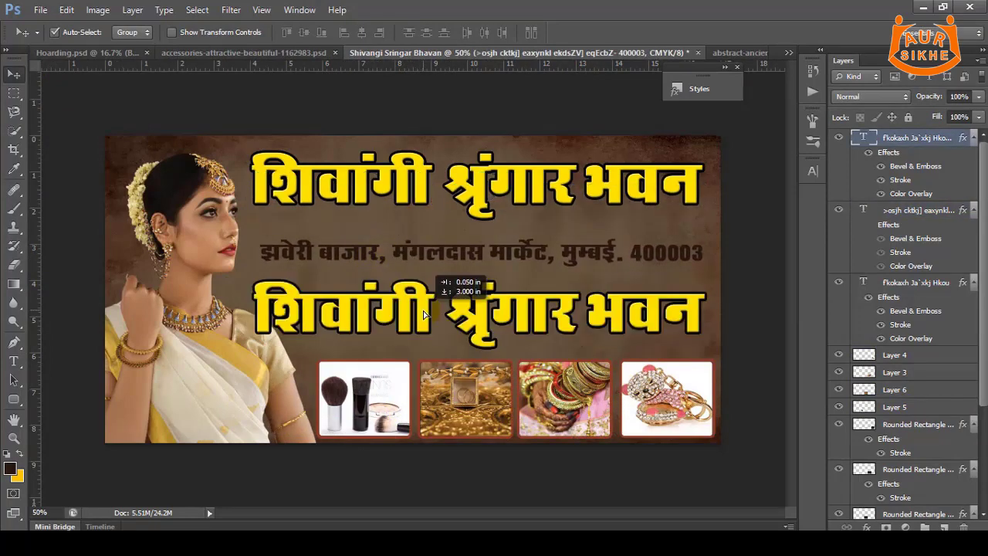
left_click_drag(421, 253, 416, 246)
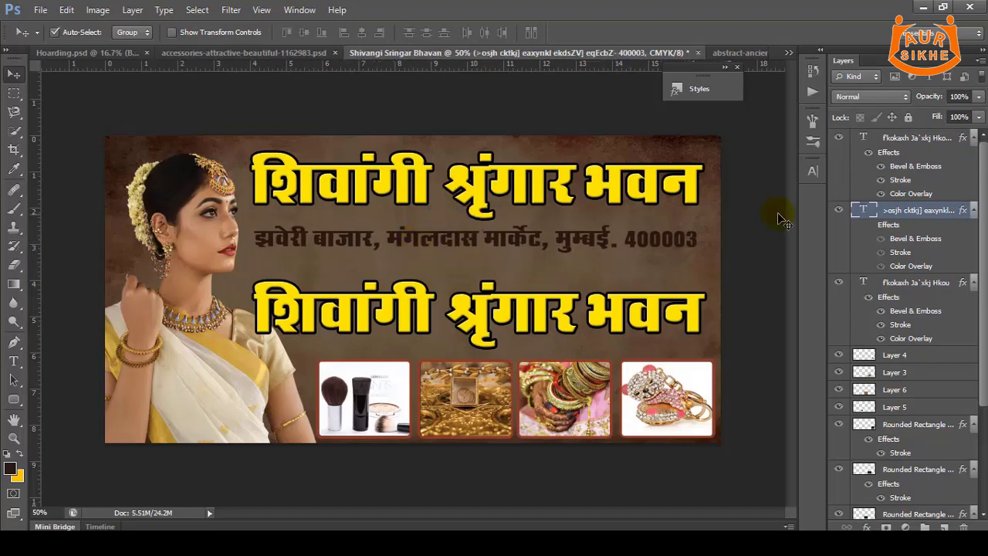
left_click(753, 218)
left_click(564, 241)
double_click(943, 268)
left_click_drag(470, 253, 623, 213)
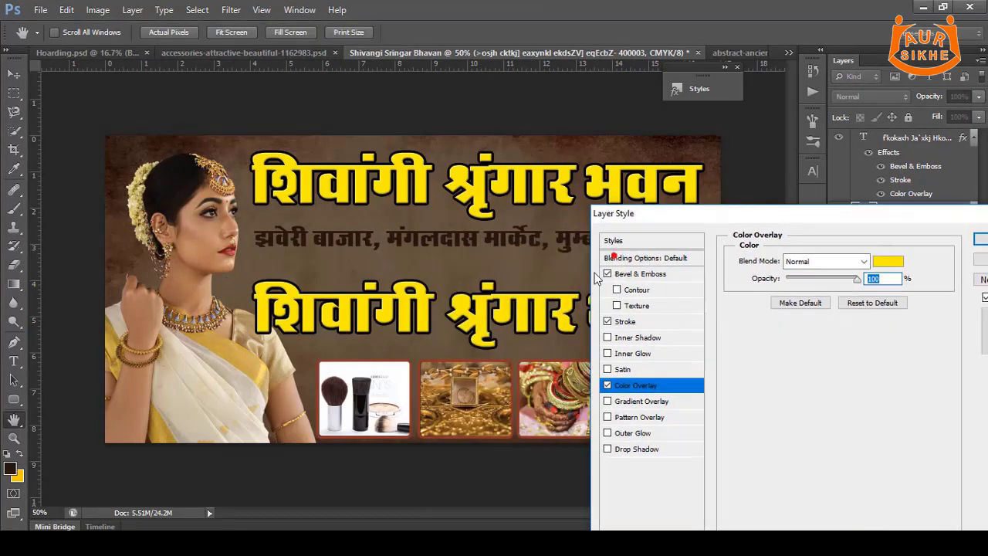
left_click(608, 321)
left_click(607, 273)
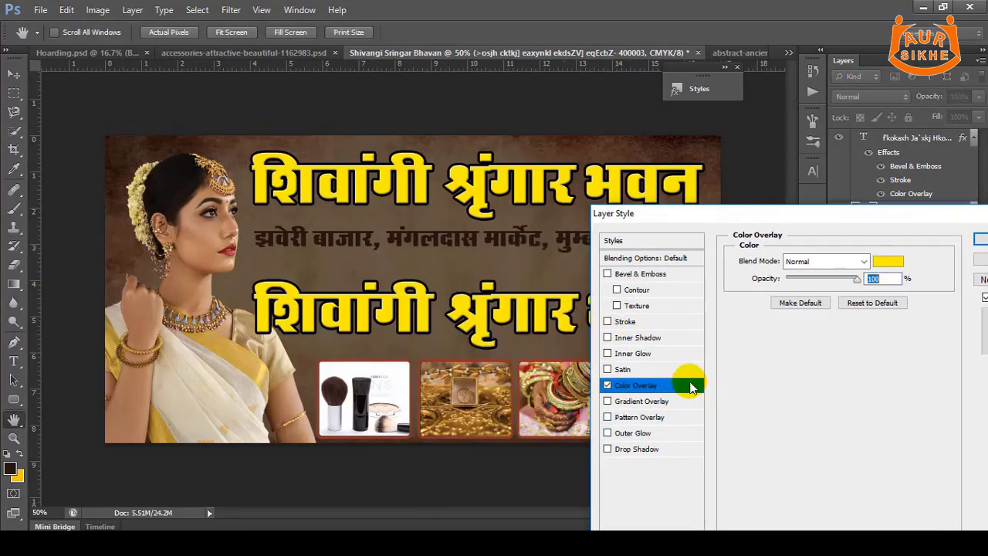
left_click(888, 262)
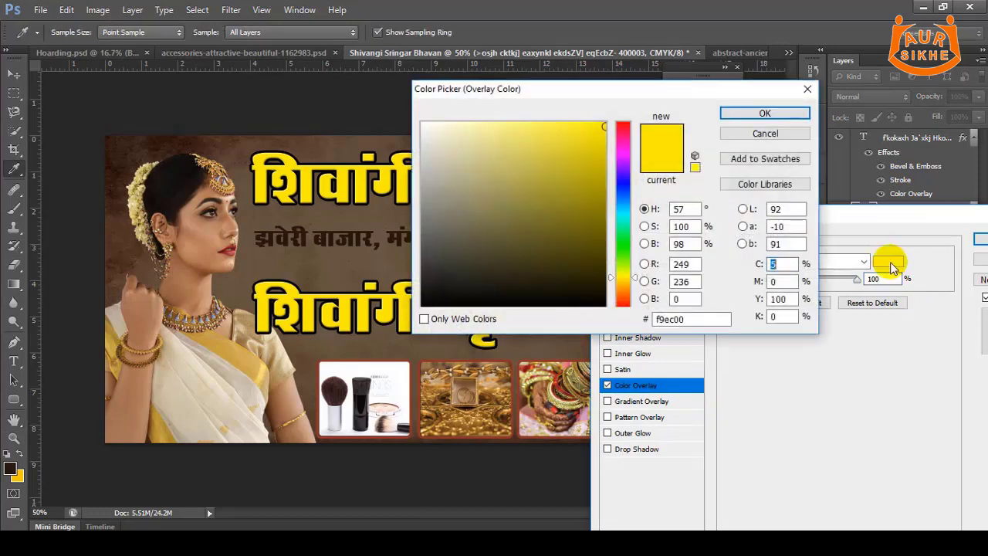
left_click_drag(582, 179, 538, 148)
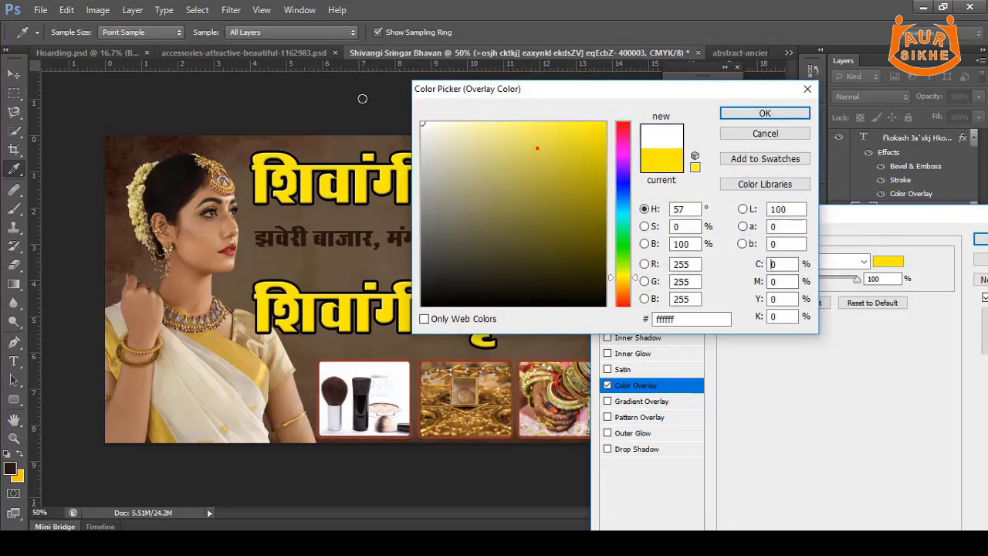
left_click(744, 113)
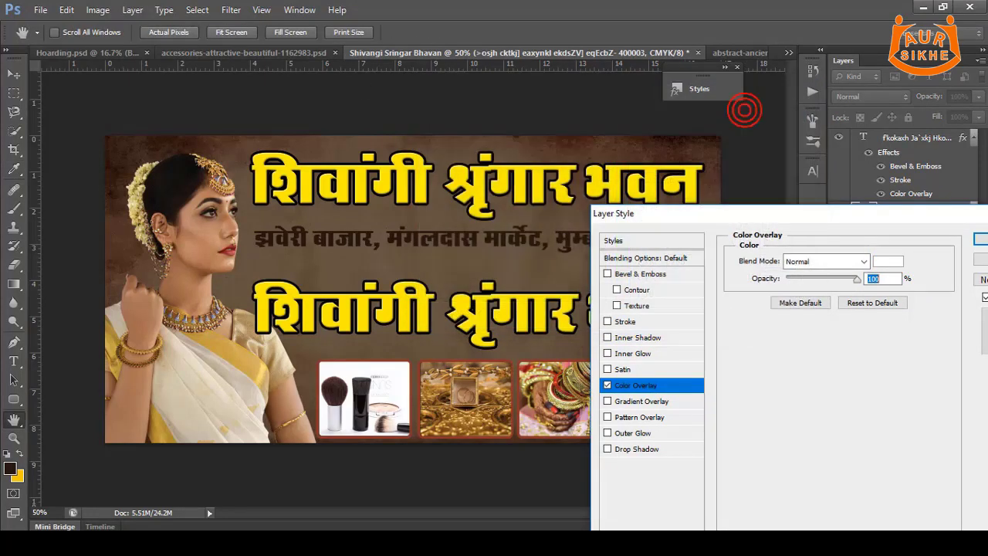
left_click(979, 239)
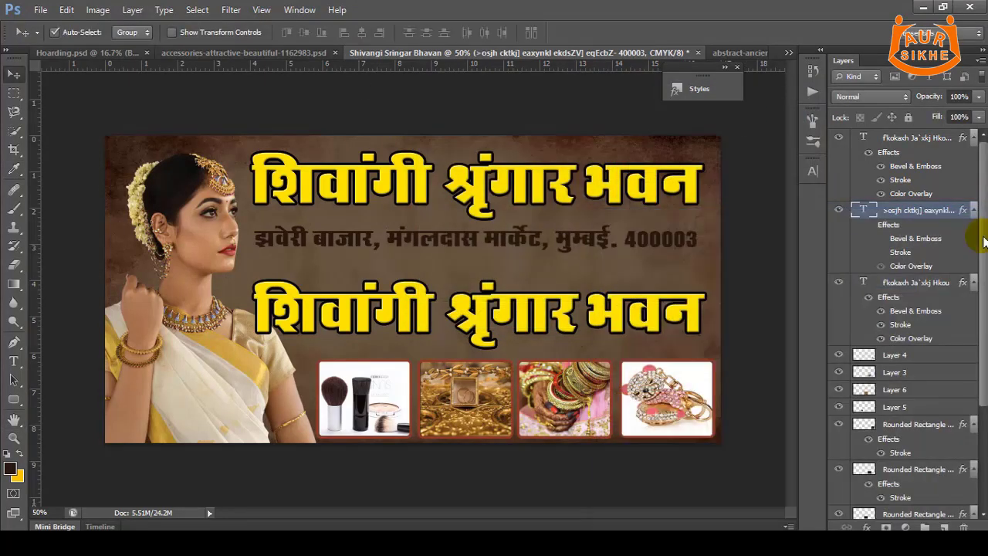
- Hide the address line's effects so it shows white, and lower it. Move the second title copy onto the top title
left_click(868, 225)
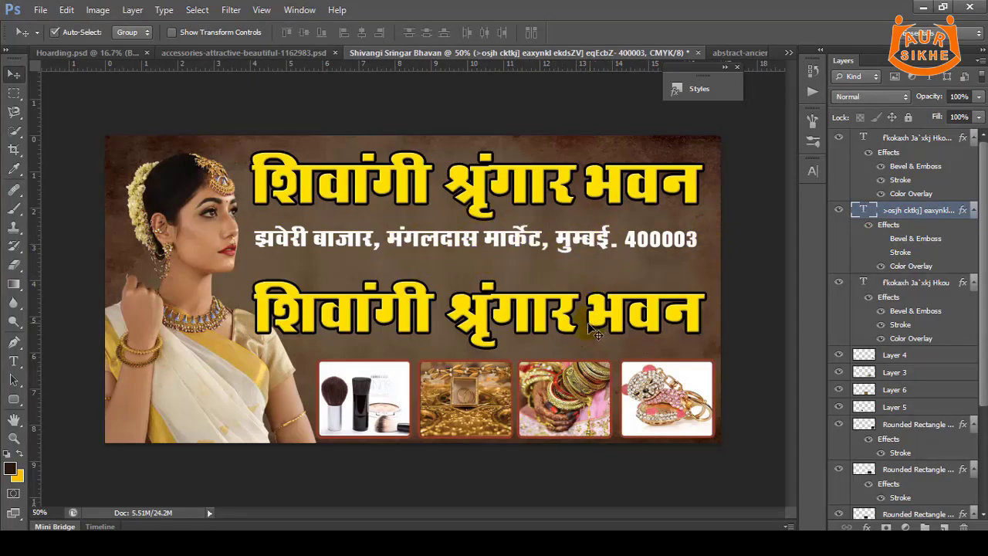
left_click_drag(566, 323, 537, 199)
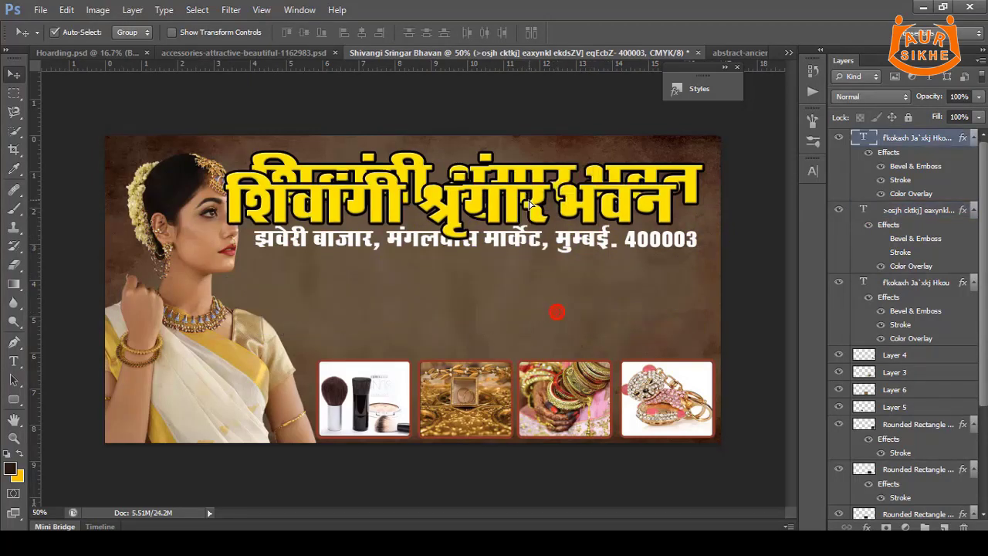
mouse_move(509, 243)
left_mouse_down()
mouse_move(514, 333)
mouse_move(547, 298)
left_mouse_up()
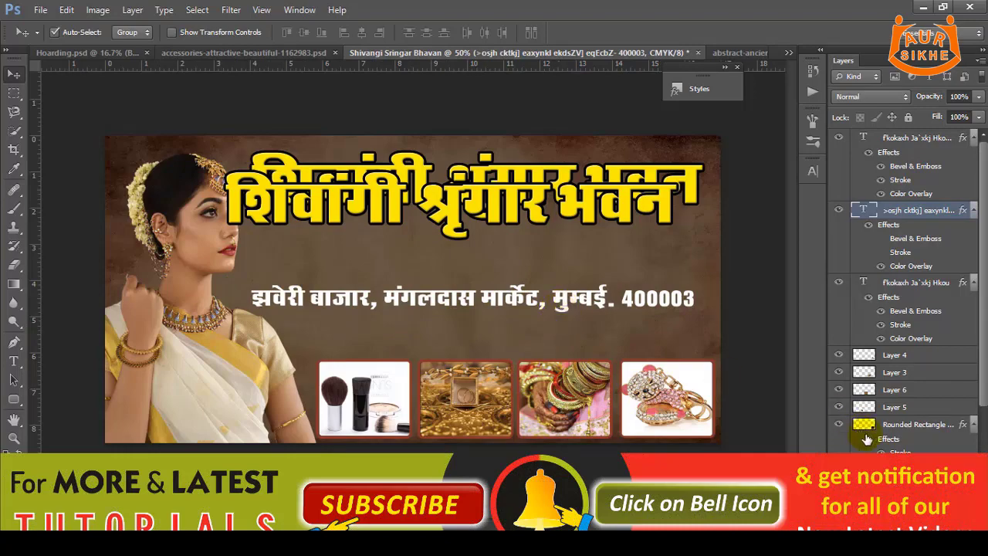
left_click(679, 401)
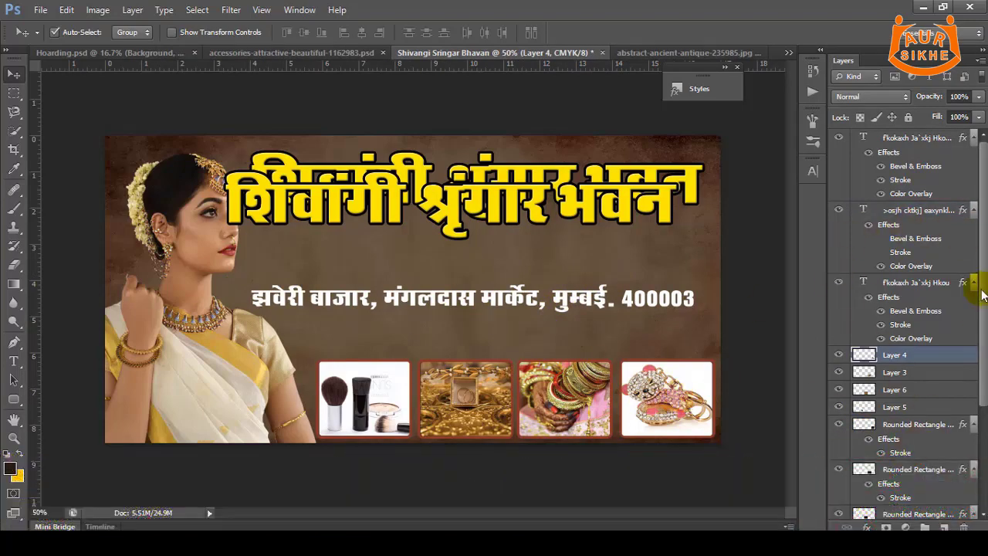
- Identify Layer 5 and Rounded Rectangle 1 by toggling visibility, then group them as Group 1
scroll(965, 289, "down", 2)
scroll(926, 278, "down", 2)
scroll(888, 270, "down", 2)
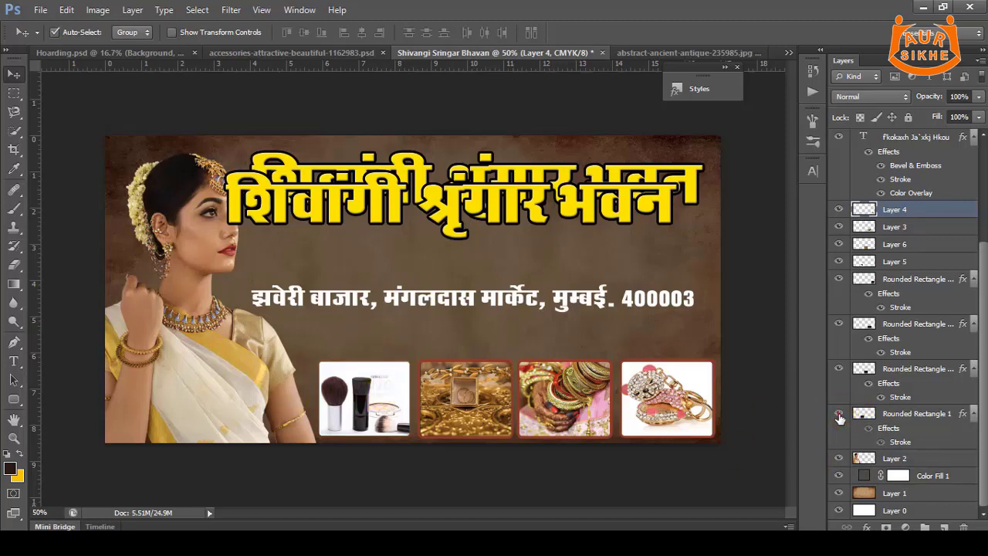
left_click(918, 415)
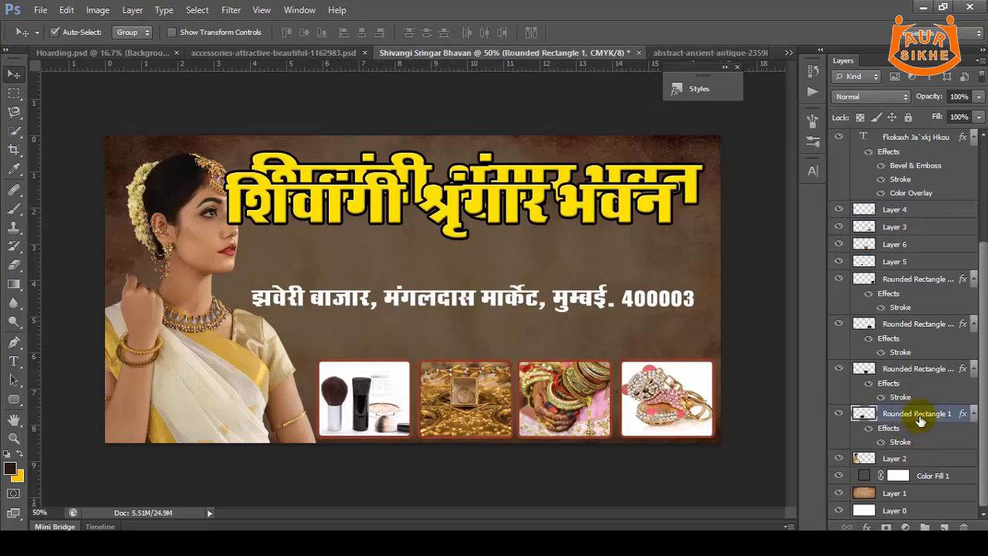
left_click(913, 262, "shift")
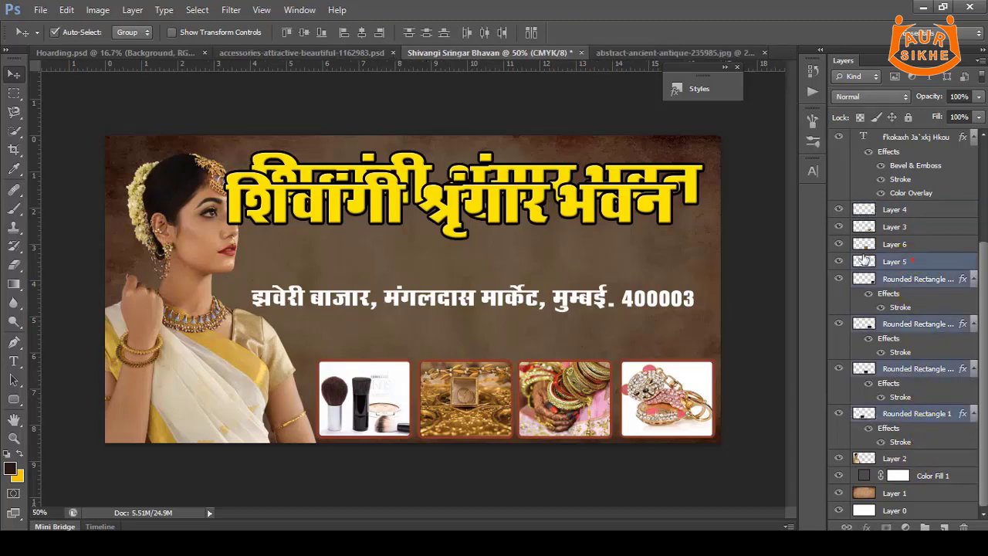
left_click(839, 264)
left_click(905, 263)
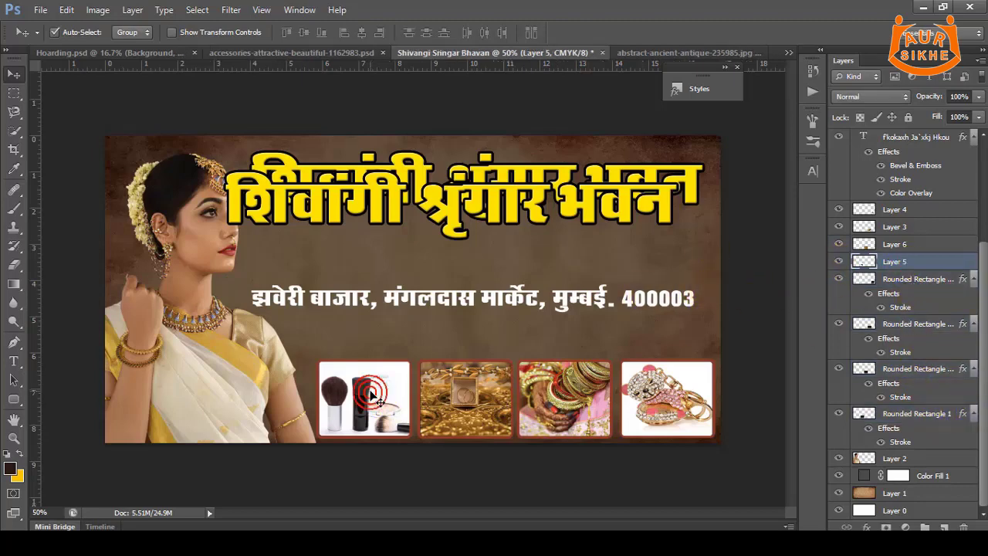
left_click(915, 413)
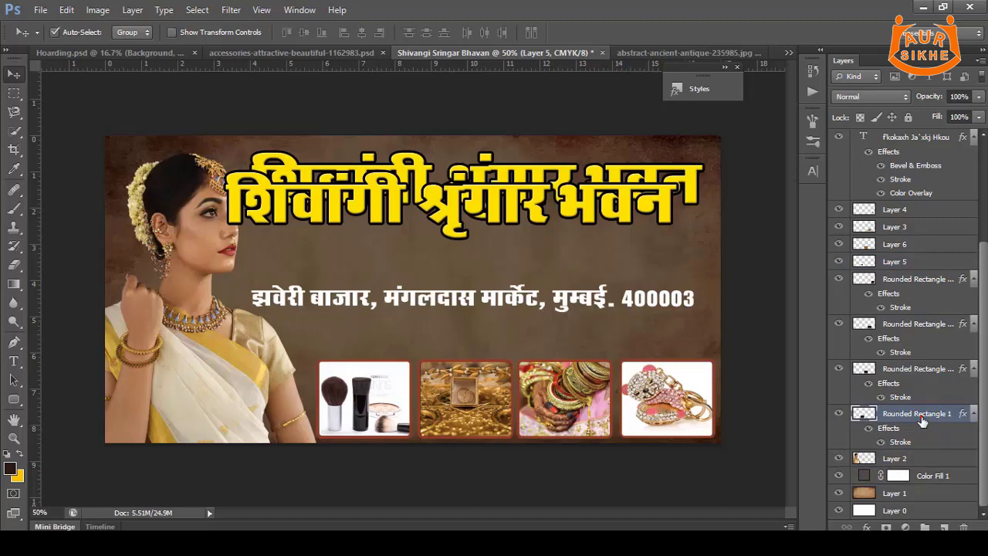
left_click(841, 415)
left_click(839, 415)
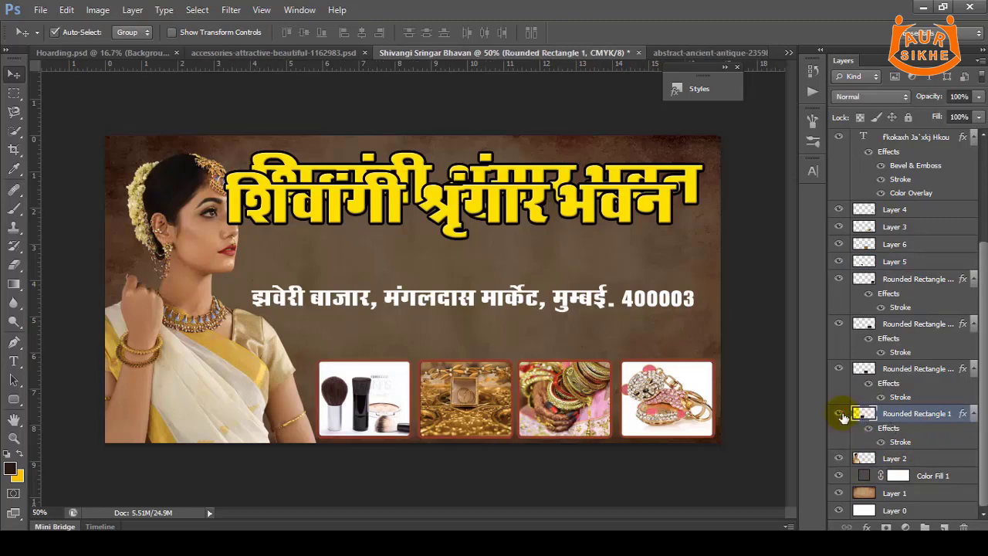
left_click(840, 261)
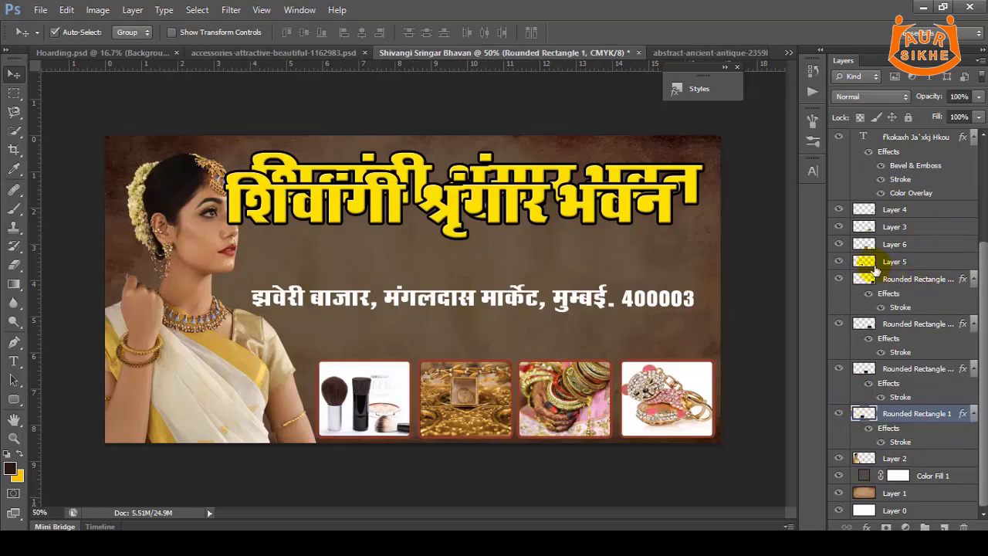
left_click(840, 261)
left_click(840, 261)
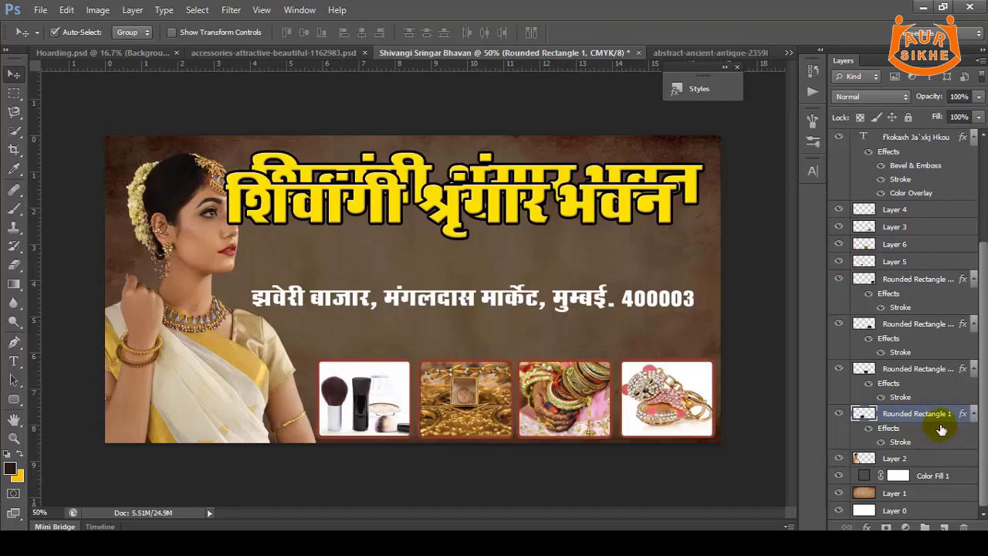
left_click(929, 264)
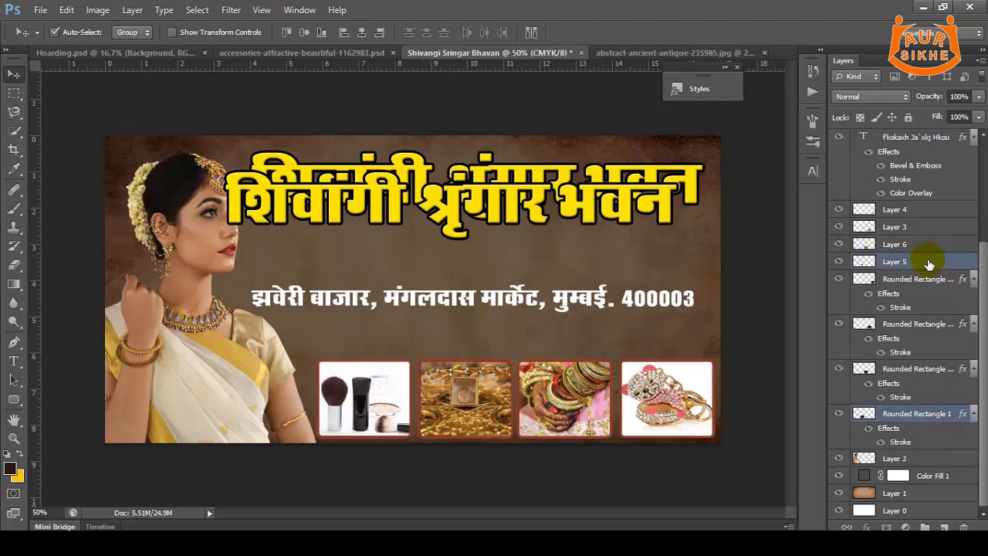
key("ctrl+g")
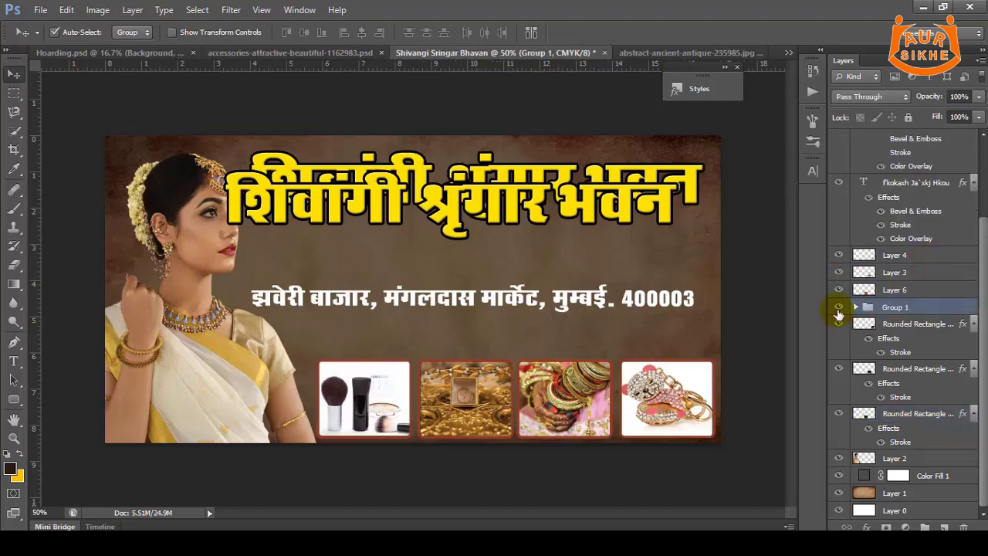
left_click(839, 307)
left_click(840, 307)
- Group Layer 6 with its matching rounded frame as Group 2
left_click(911, 414)
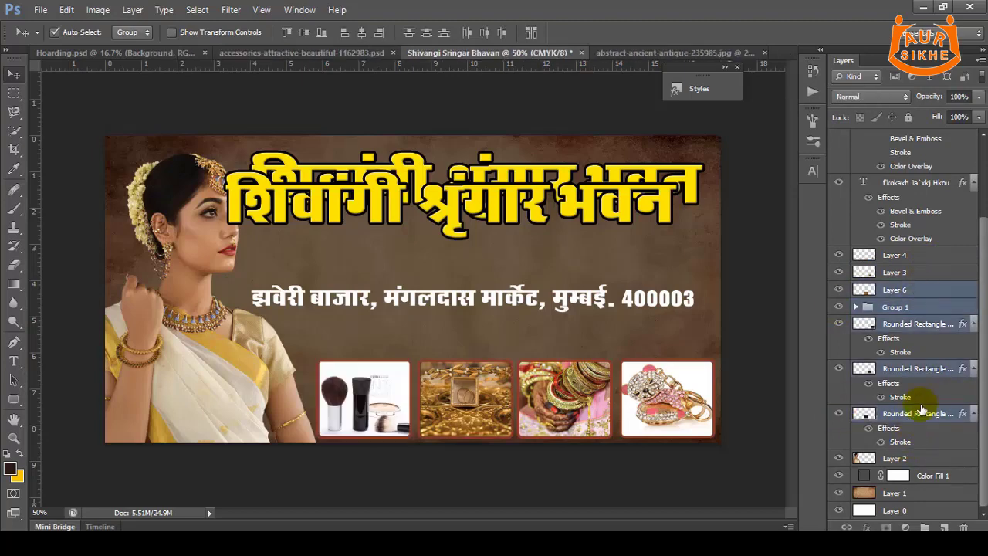
left_click(911, 289, "ctrl")
key("ctrl+g")
left_click(904, 317, "ctrl")
- Group Layer 4 with its frame and arrange the photos: three in a row, cosmetics under the title
key("ctrl+g")
left_click(895, 359, "ctrl")
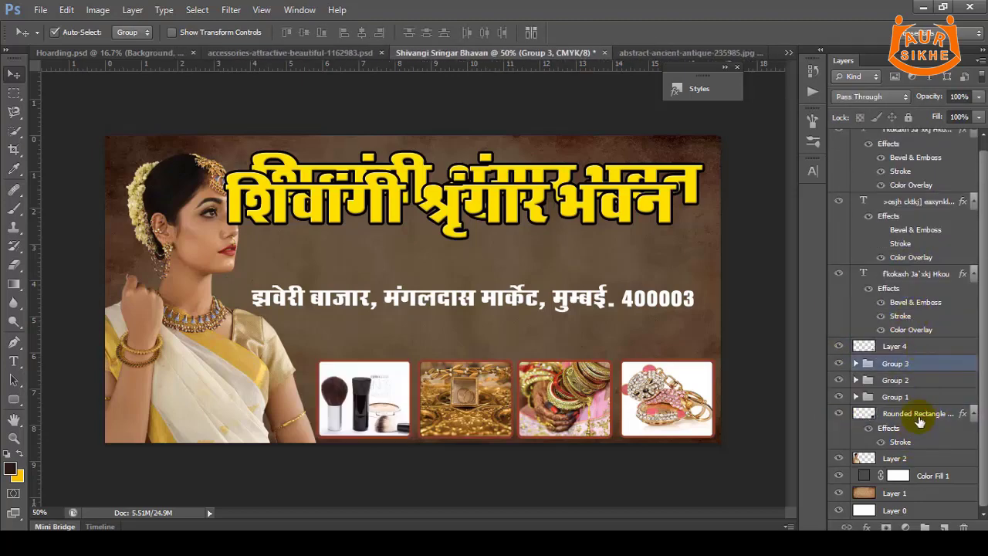
key("ctrl+g")
mouse_move(667, 398)
left_mouse_down()
mouse_move(594, 292)
mouse_move(694, 299)
left_mouse_up()
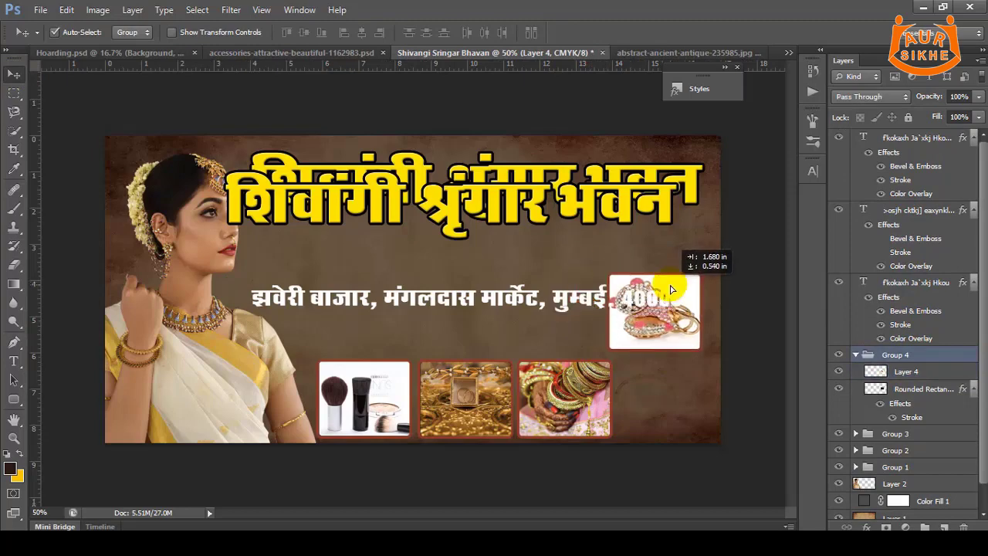
left_click_drag(564, 399, 568, 321)
left_click_drag(469, 386, 477, 308)
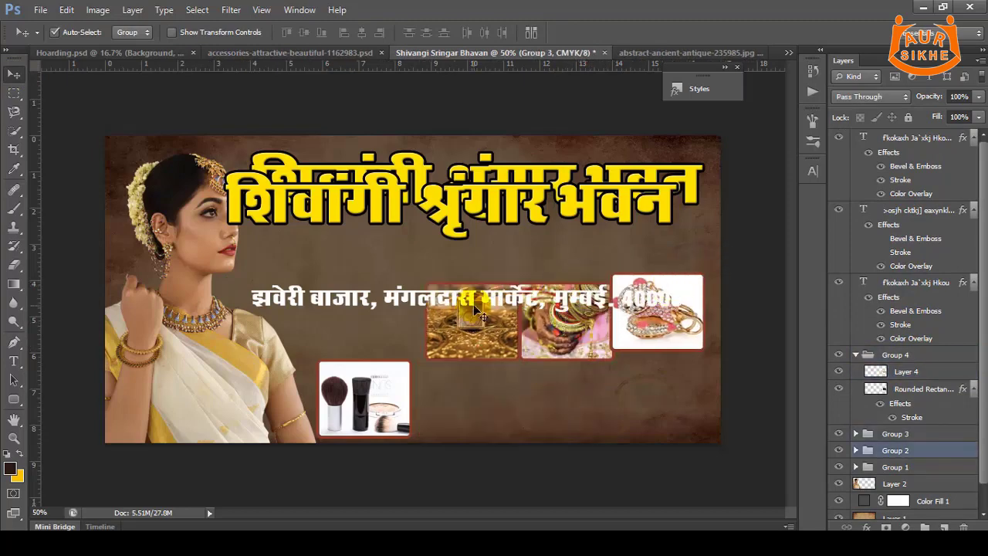
left_click_drag(363, 378, 302, 250)
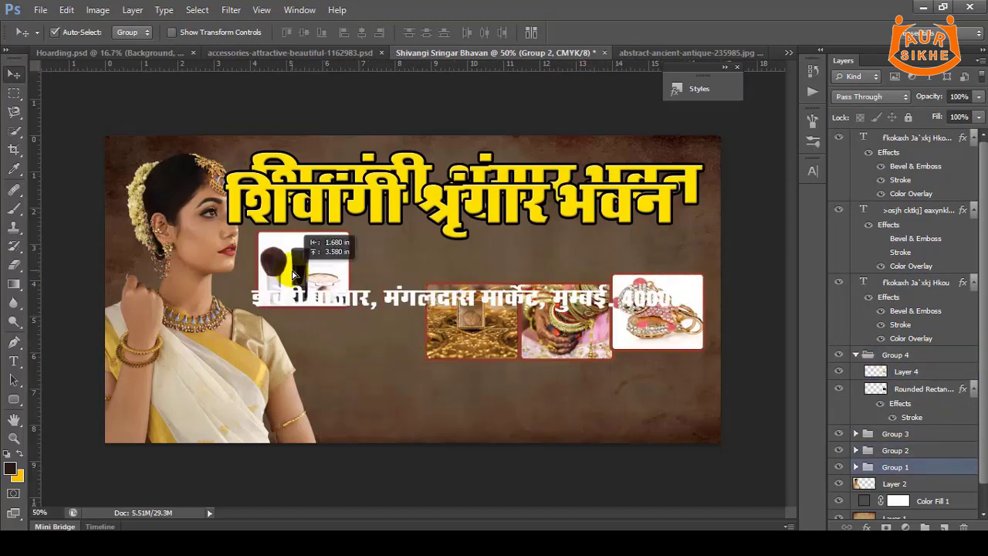
- Move the address line to the banner bottom and scale it down to about 87%
mouse_move(395, 299)
left_mouse_down()
mouse_move(421, 420)
mouse_move(404, 421)
left_mouse_up()
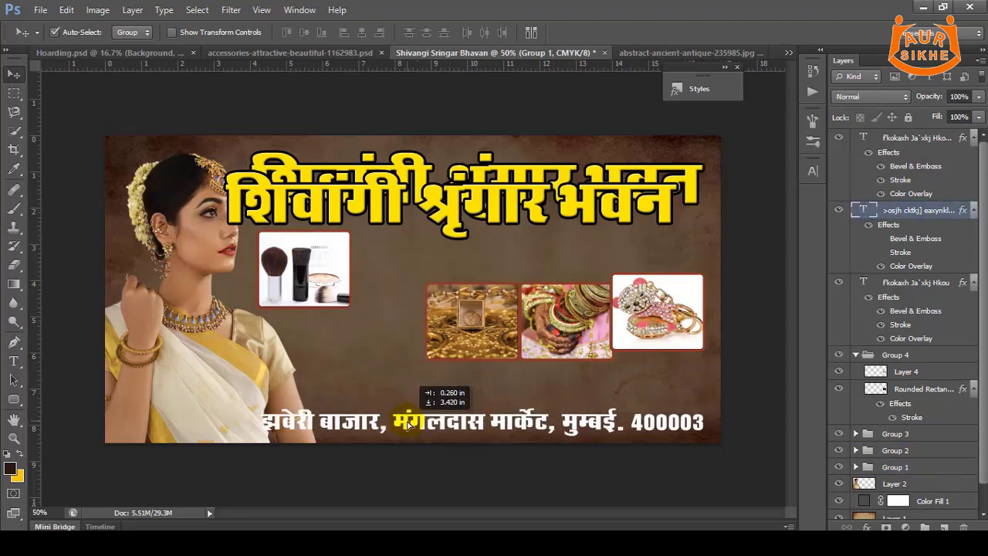
key("ctrl+t")
left_click_drag(261, 410, 317, 411)
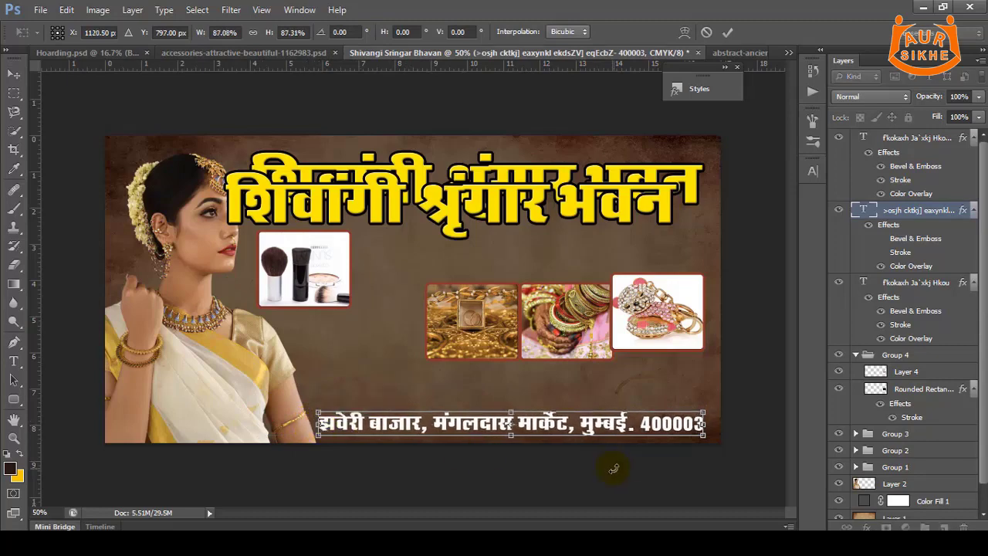
key("Return")
left_click_drag(622, 437, 622, 433)
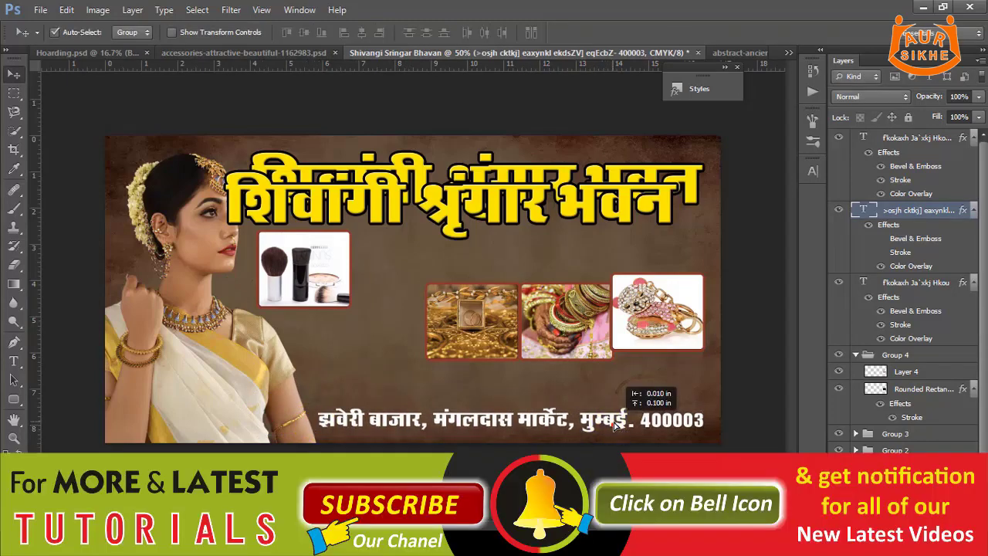
left_click(768, 367)
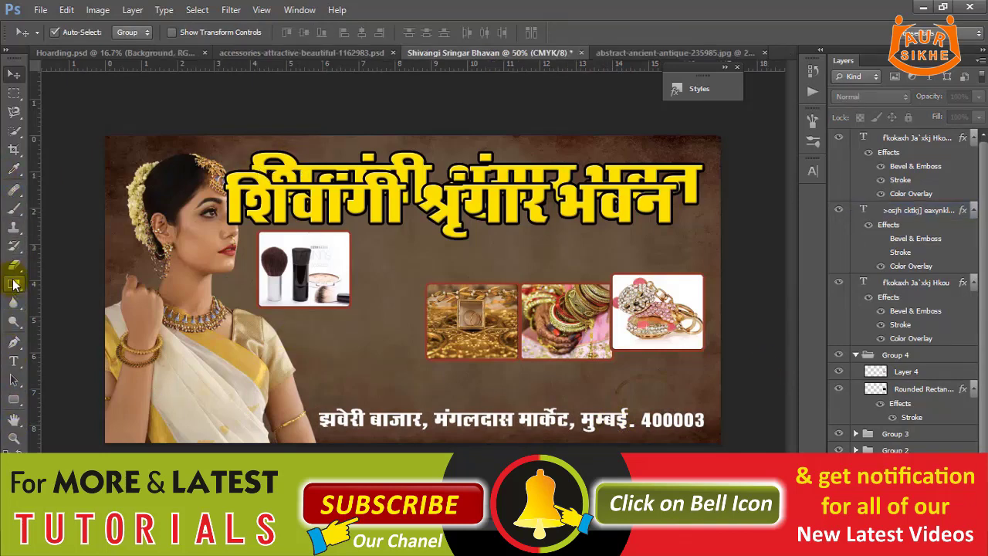
- Draw a dark rounded rectangle bar across the bottom of the banner
left_click(14, 399)
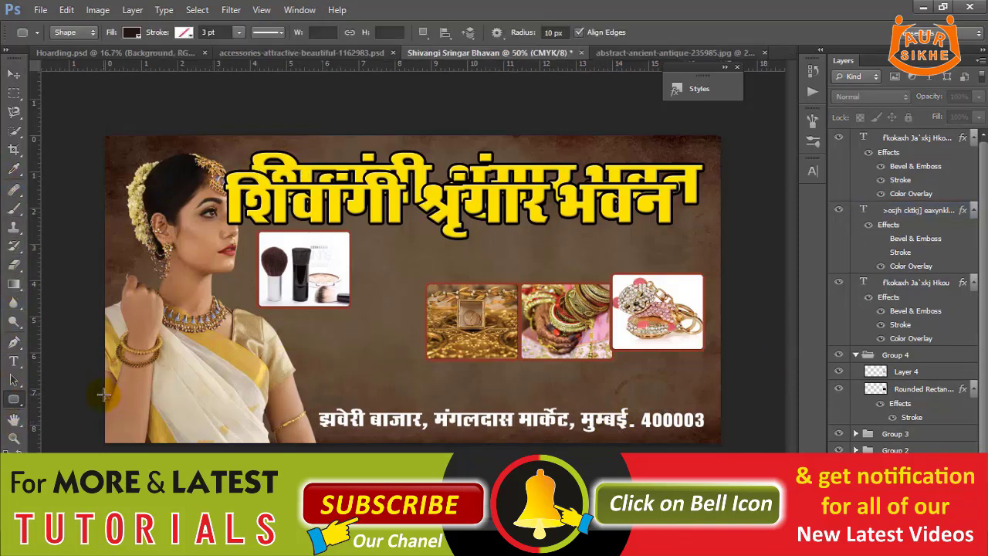
left_click_drag(103, 394, 718, 437)
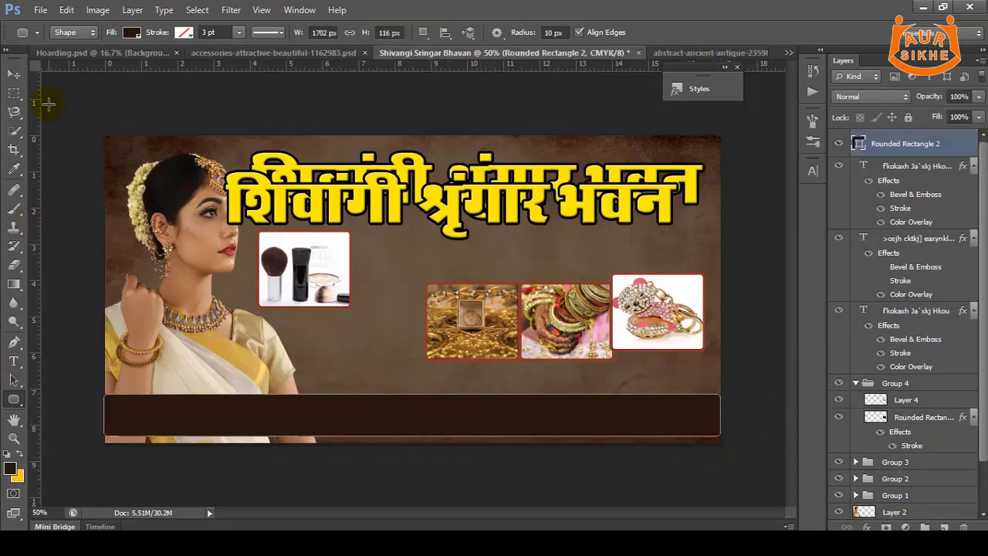
left_click(13, 76)
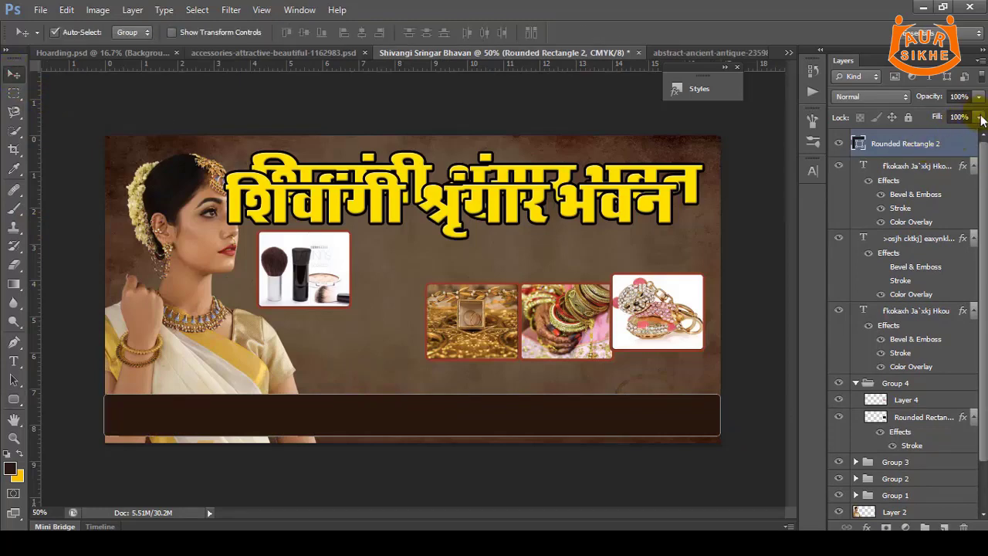
- Set the bar's Fill to 39%, shorten it from the top edge, and toggle it to compare
left_click(979, 117)
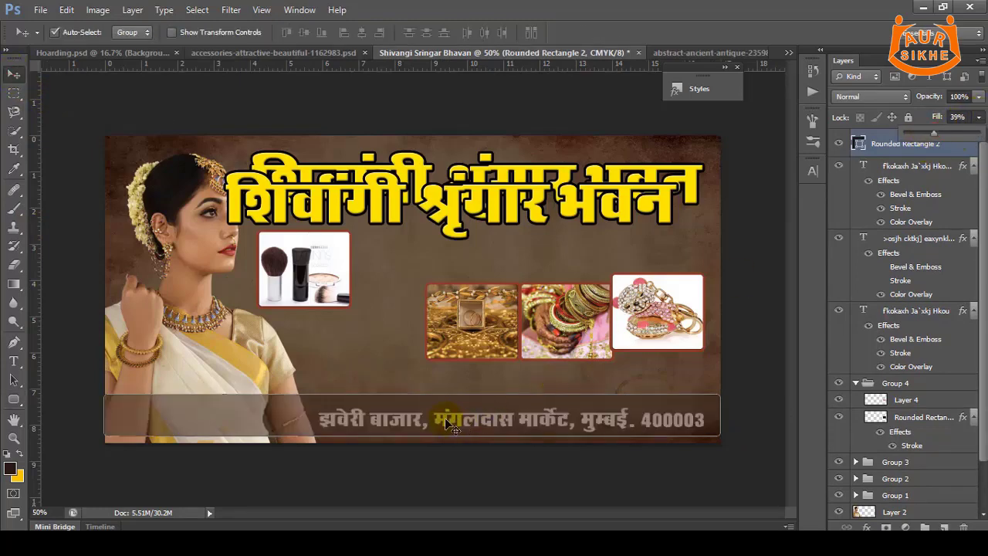
key("ctrl+t")
left_click_drag(413, 393, 412, 401)
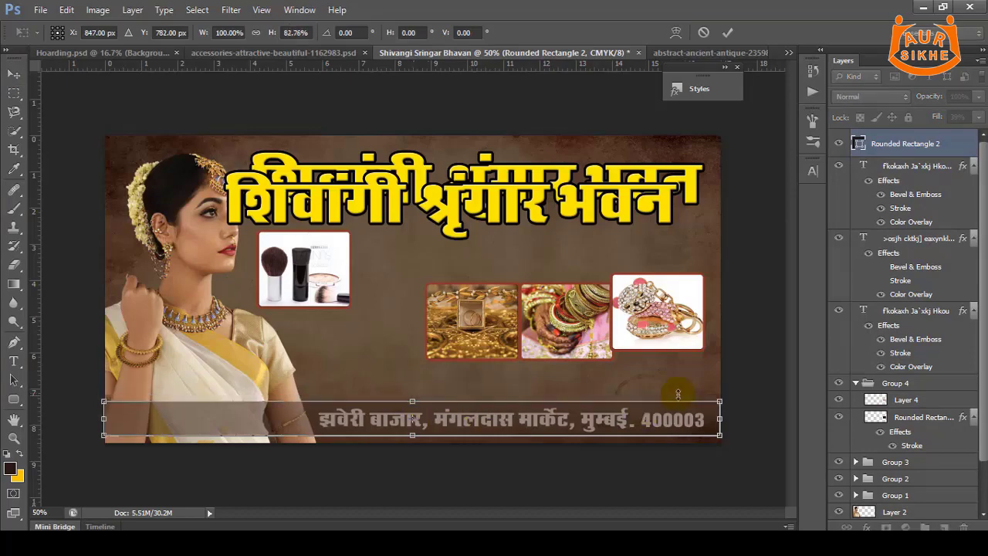
key("Return")
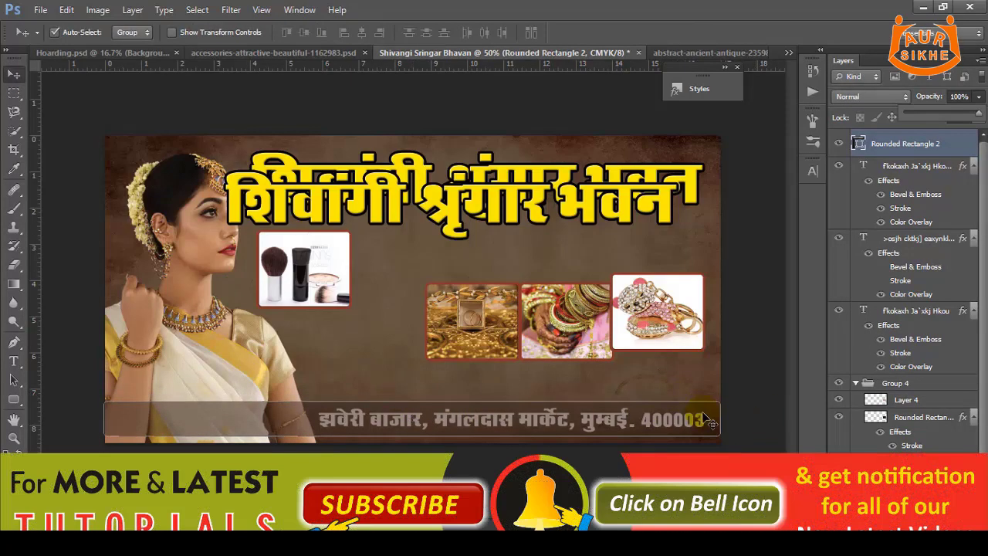
left_click(839, 145)
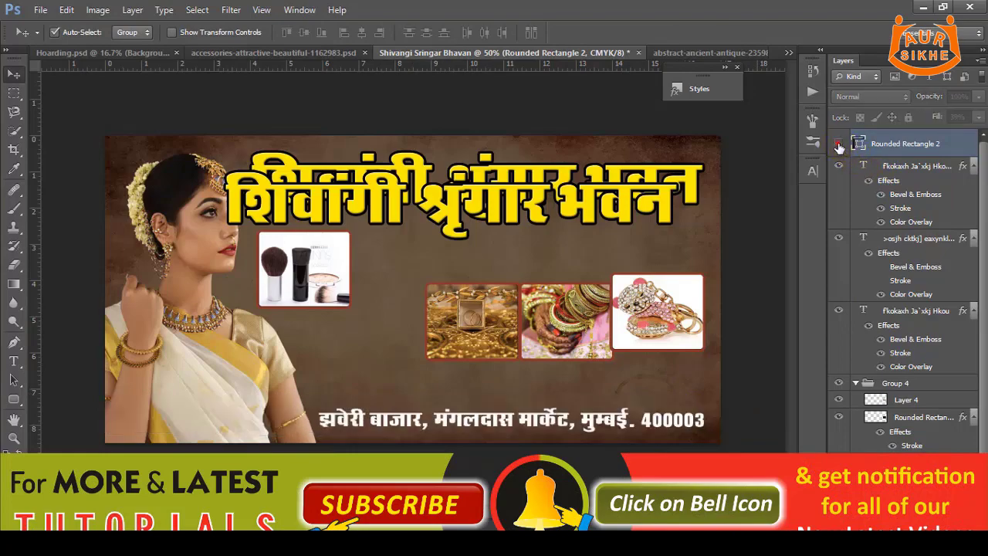
left_click(839, 144)
left_click(753, 375)
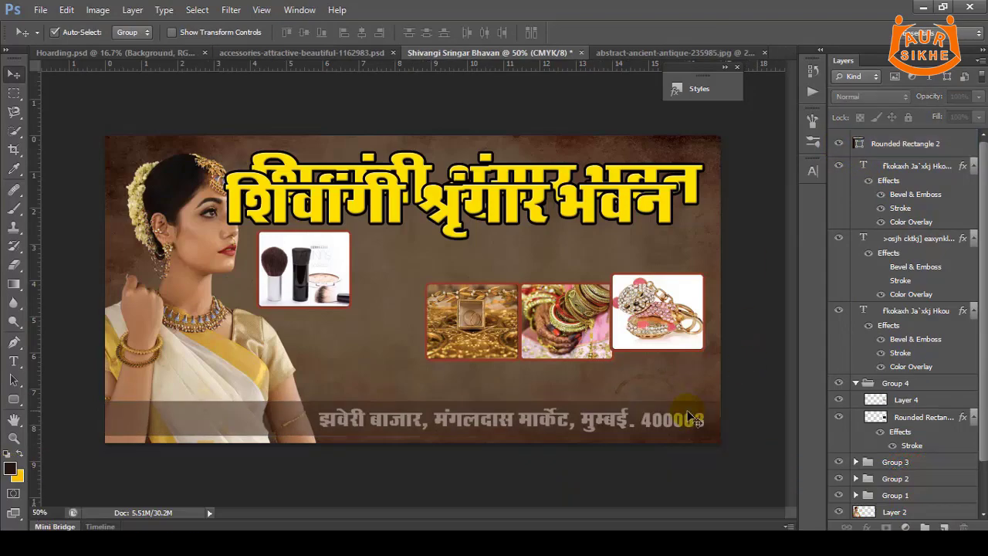
left_click(694, 407)
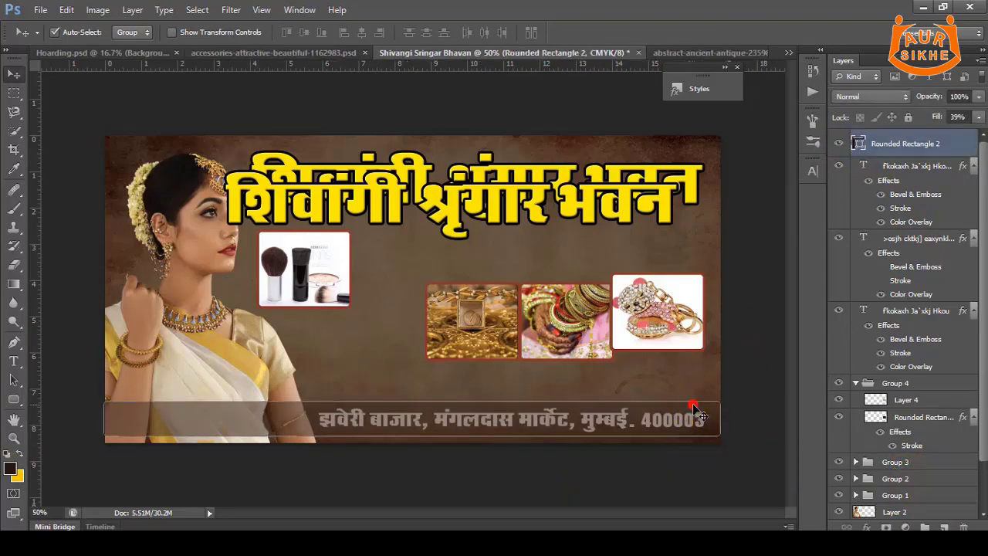
- Give Rounded Rectangle 2 a dark navy Color Overlay (#04021b)
double_click(961, 142)
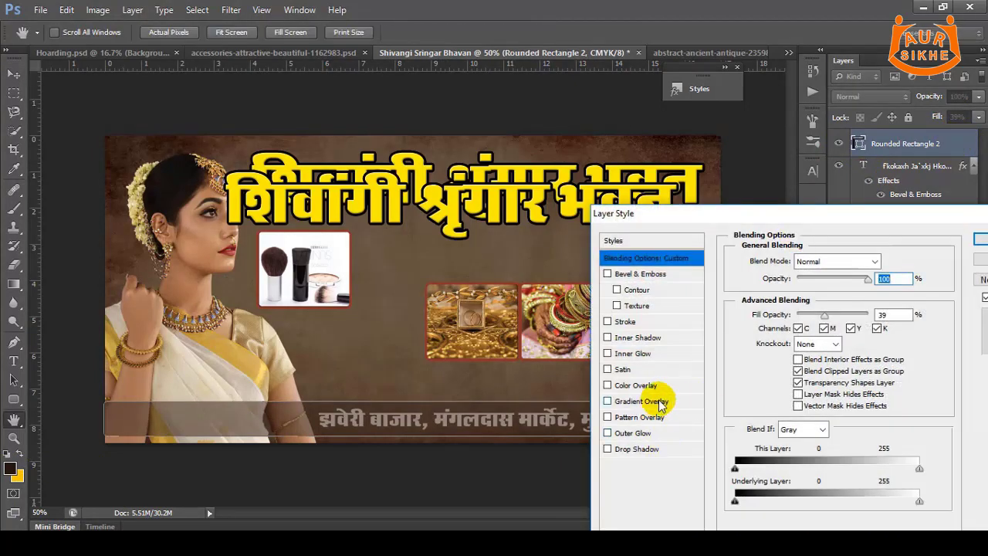
left_click(668, 385)
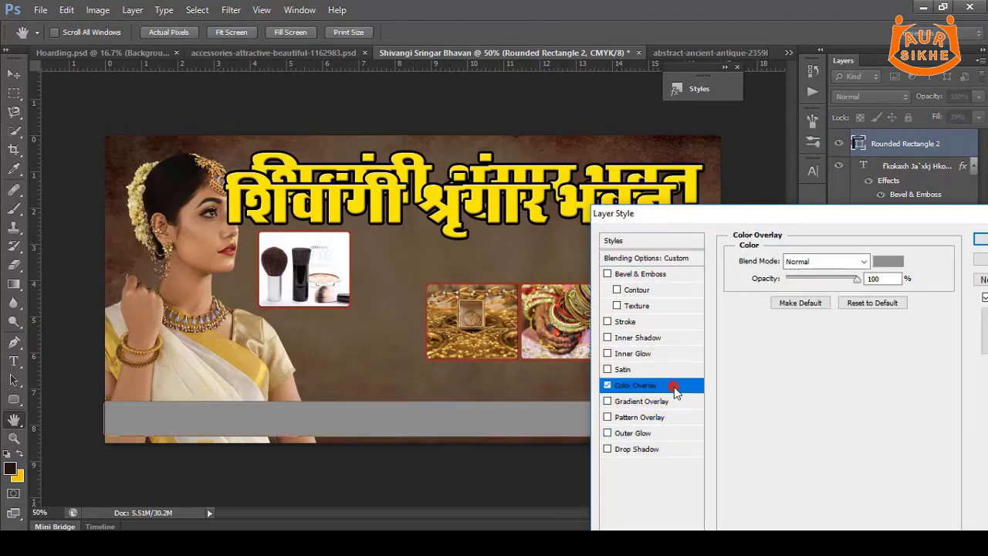
left_click(884, 263)
left_click(627, 182)
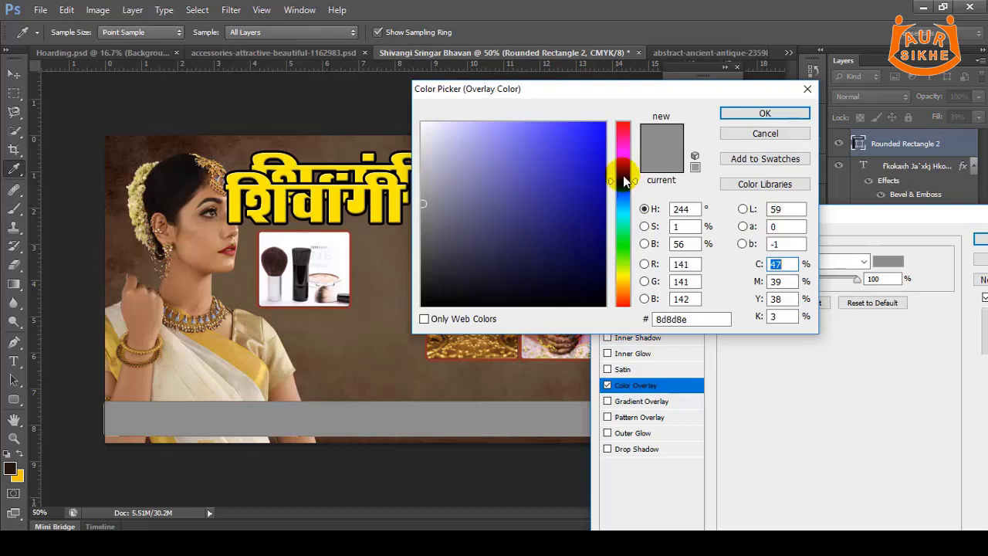
mouse_move(593, 149)
left_mouse_down()
mouse_move(594, 287)
mouse_move(440, 292)
left_mouse_up()
left_click(754, 120)
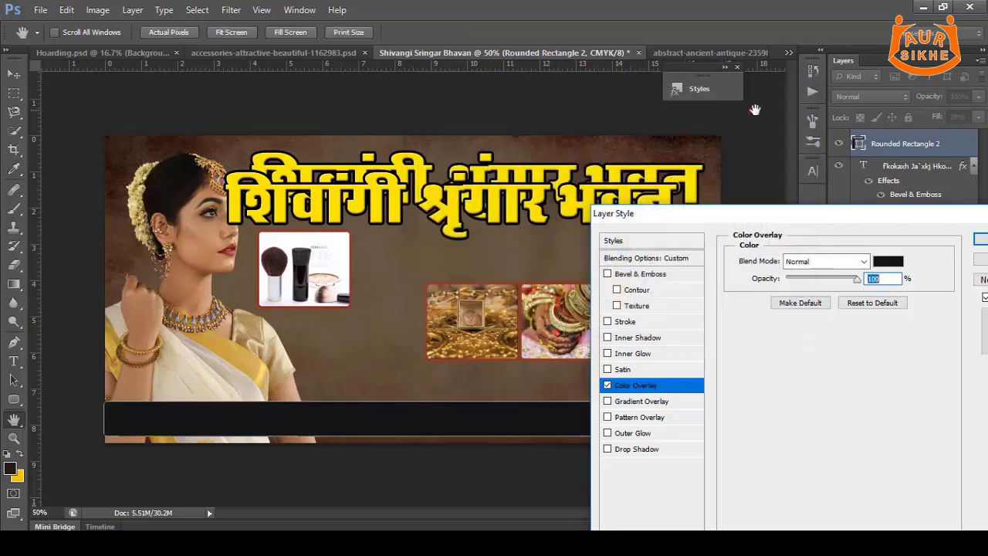
left_click(974, 239)
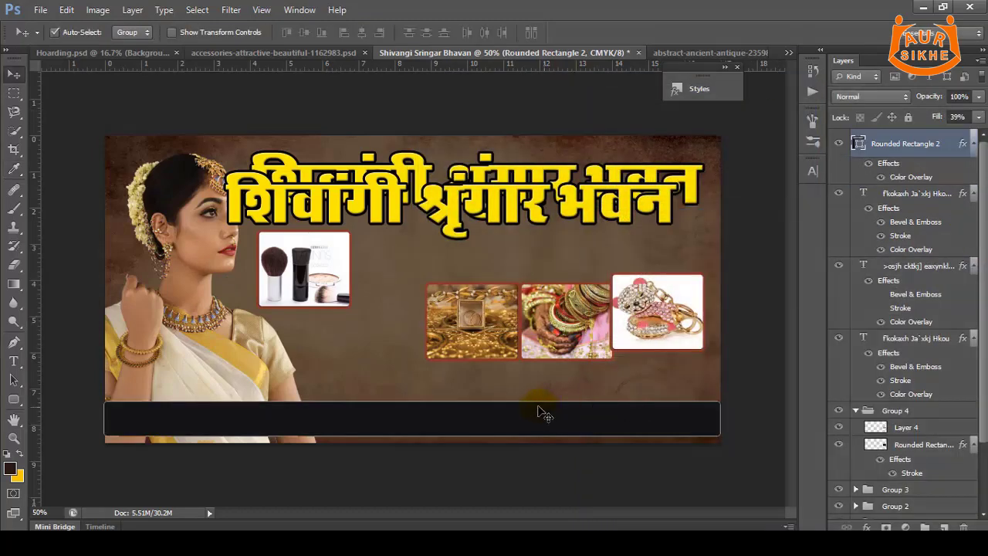
- Drag the strip layer lower in the layer stack
left_click(14, 399)
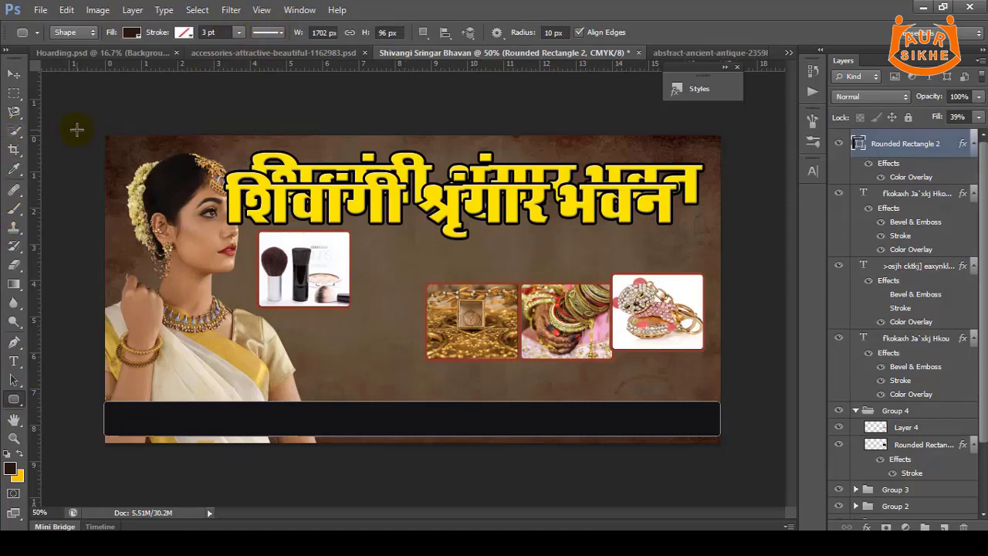
left_click(14, 75)
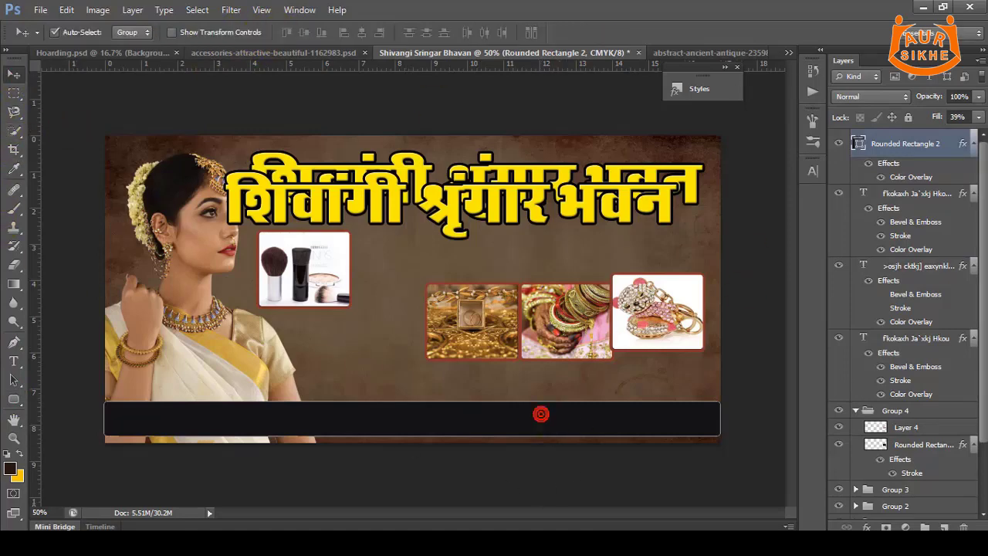
mouse_move(926, 144)
left_mouse_down()
mouse_move(921, 517)
mouse_move(915, 491)
left_mouse_up()
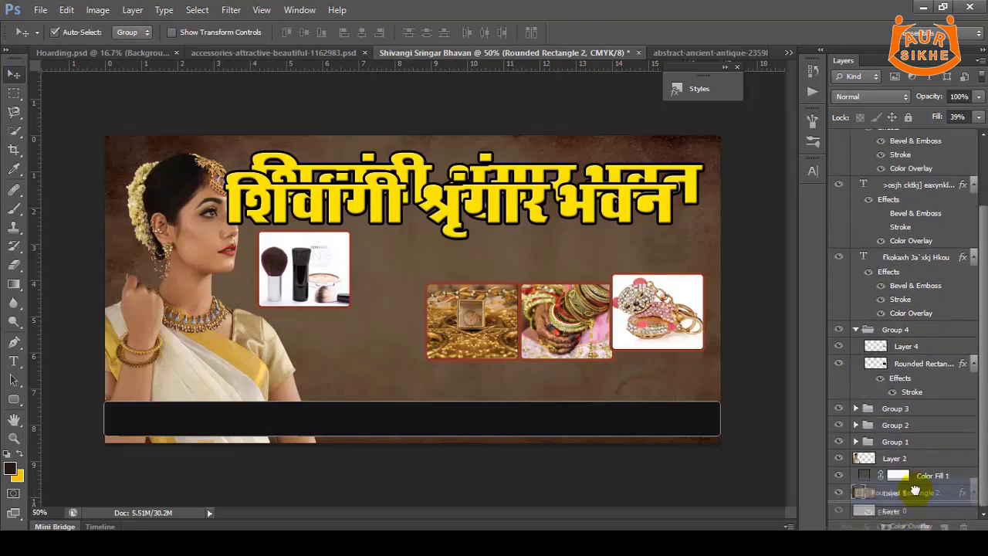
- Place the strip below Group 1 and bring the woman's photo layer to the front
left_click_drag(914, 491, 899, 454)
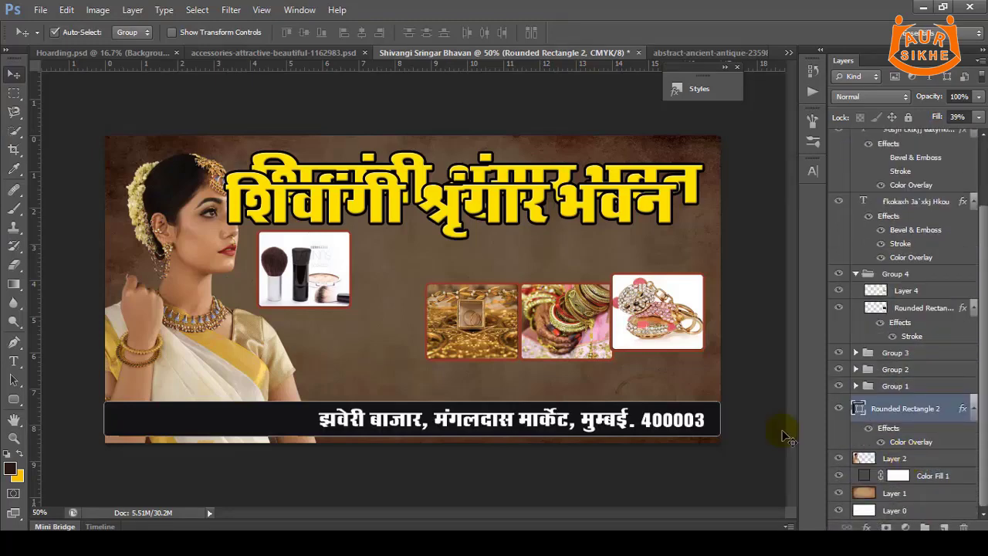
left_click(203, 205)
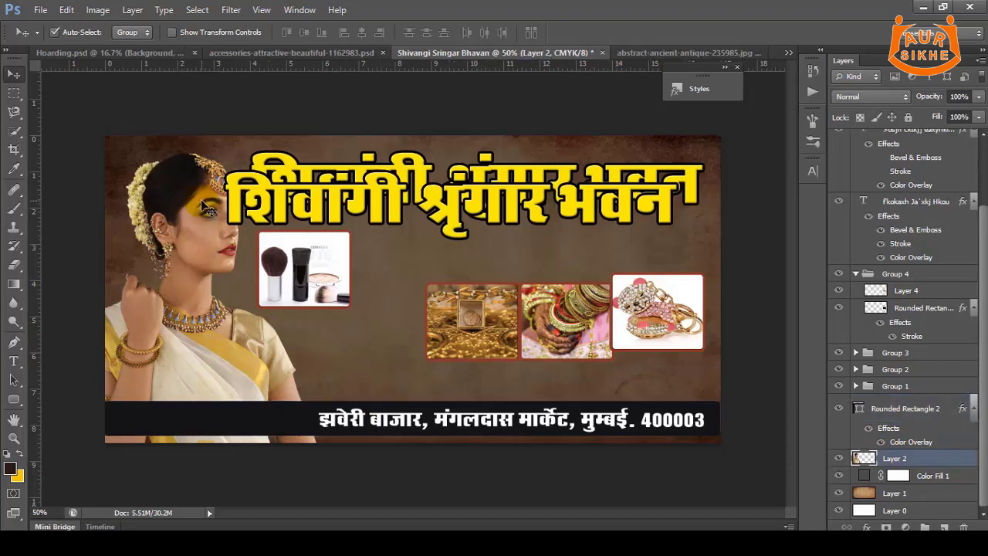
key("ctrl+shift+bracketright")
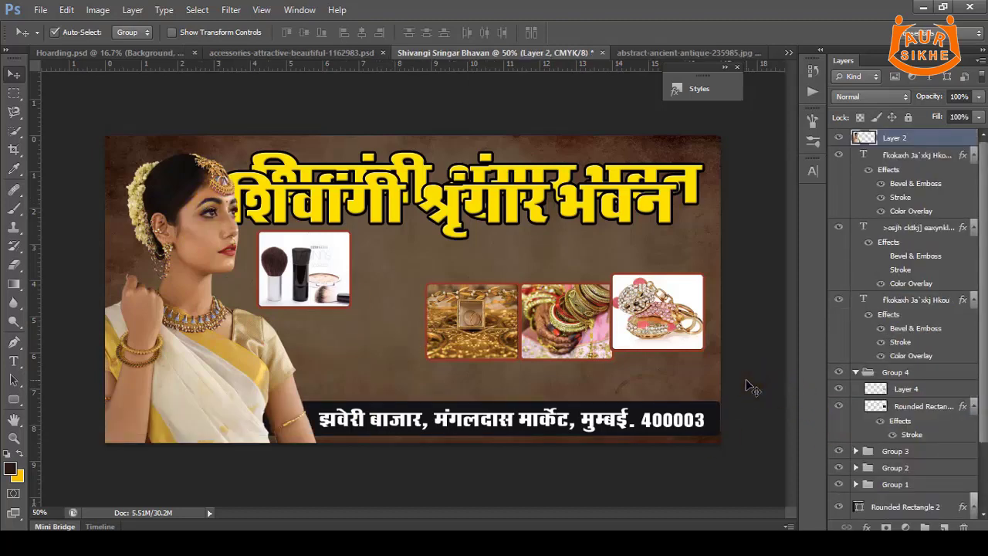
- Trim the address bar's right end slightly inward with Free Transform
left_click(716, 419)
key("ctrl+t")
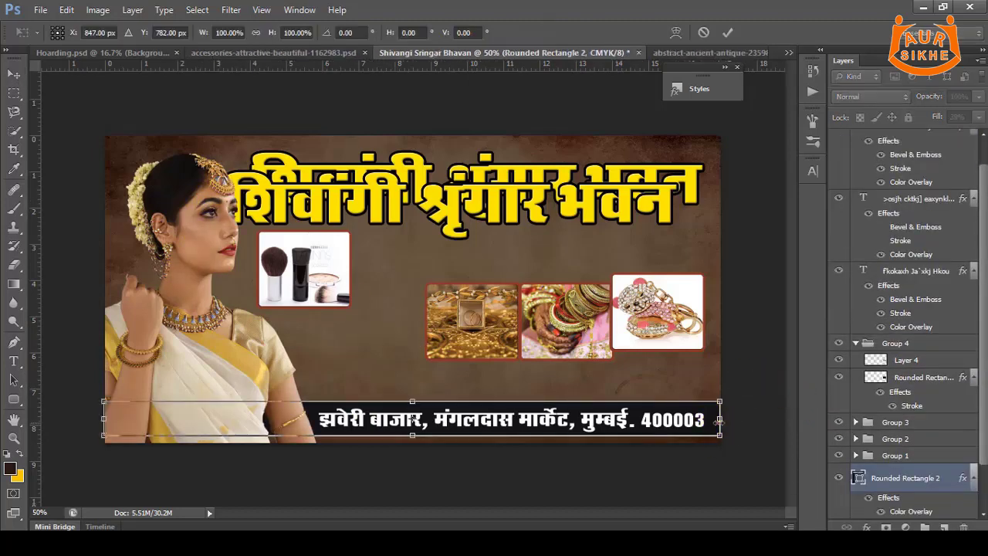
left_click_drag(720, 420, 713, 420)
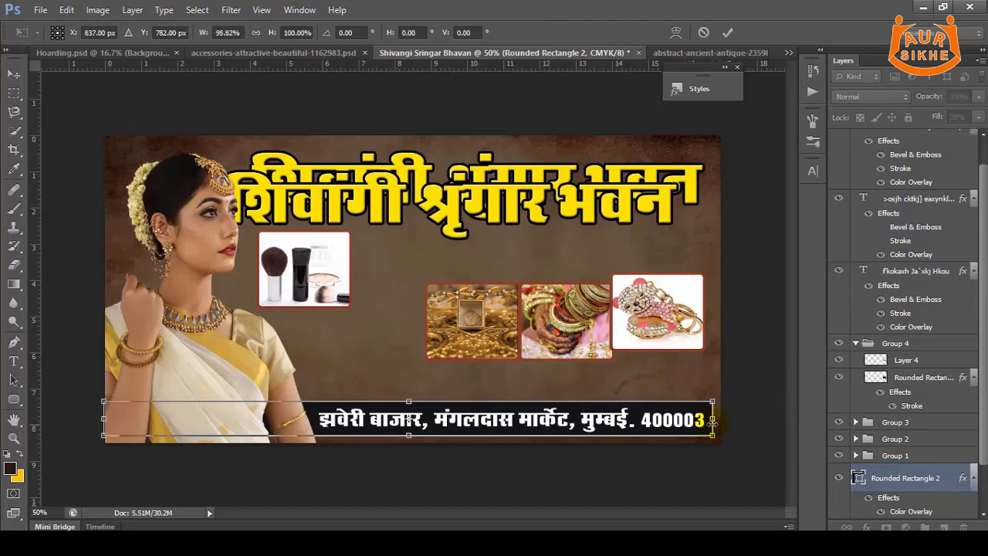
key("Return")
left_click(761, 371)
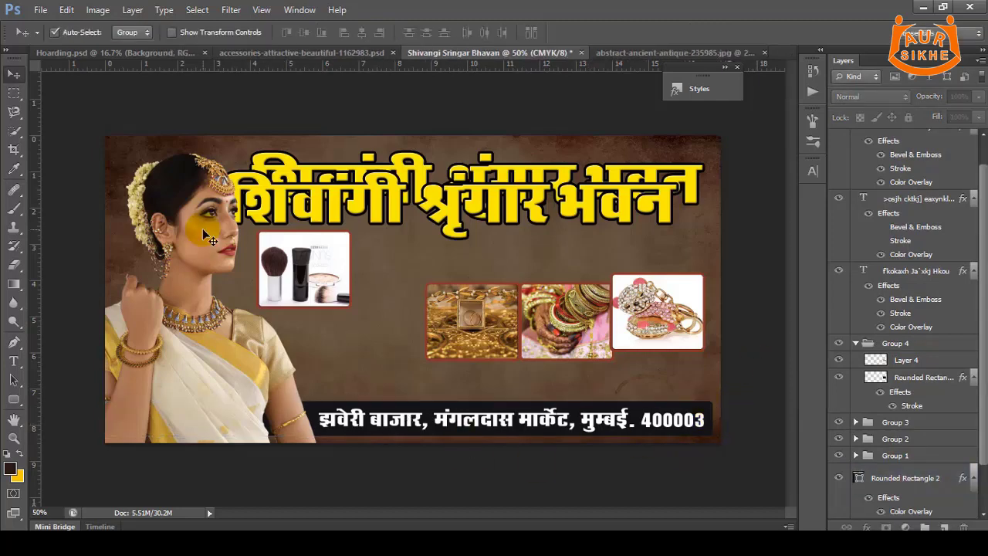
- Lower the cosmetics and teddy photos, then bottom-align and evenly distribute Groups 1–4 in one row
left_click_drag(311, 272, 370, 373)
mouse_move(675, 296)
left_mouse_down()
mouse_move(680, 340)
mouse_move(667, 335)
mouse_move(662, 352)
left_mouse_up()
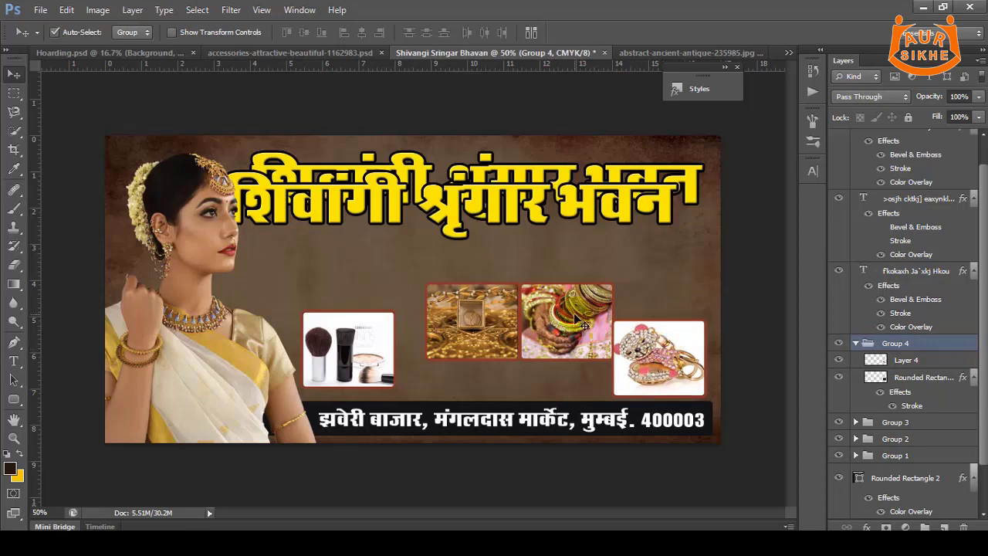
left_click(560, 340)
left_click(475, 323, "shift")
left_click(366, 343, "shift")
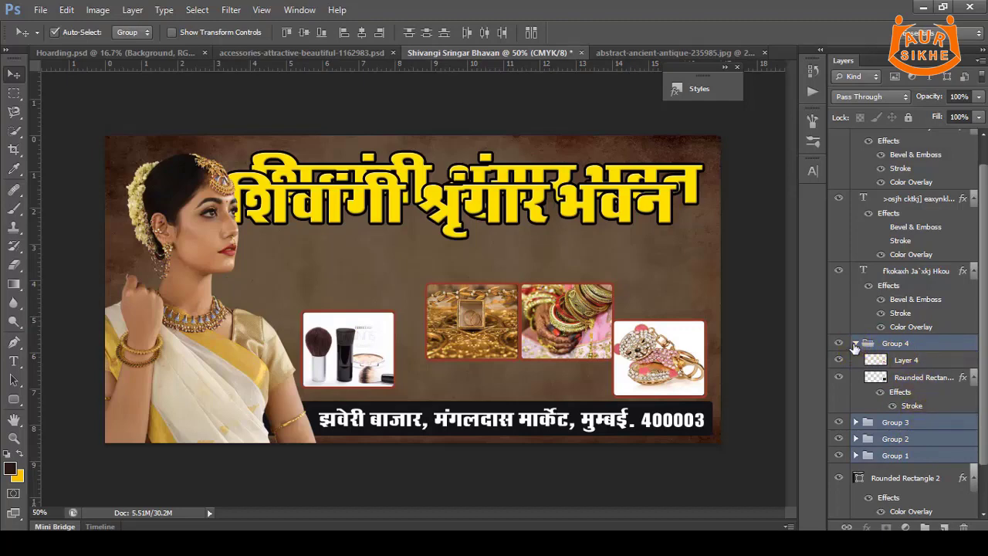
left_click(855, 344)
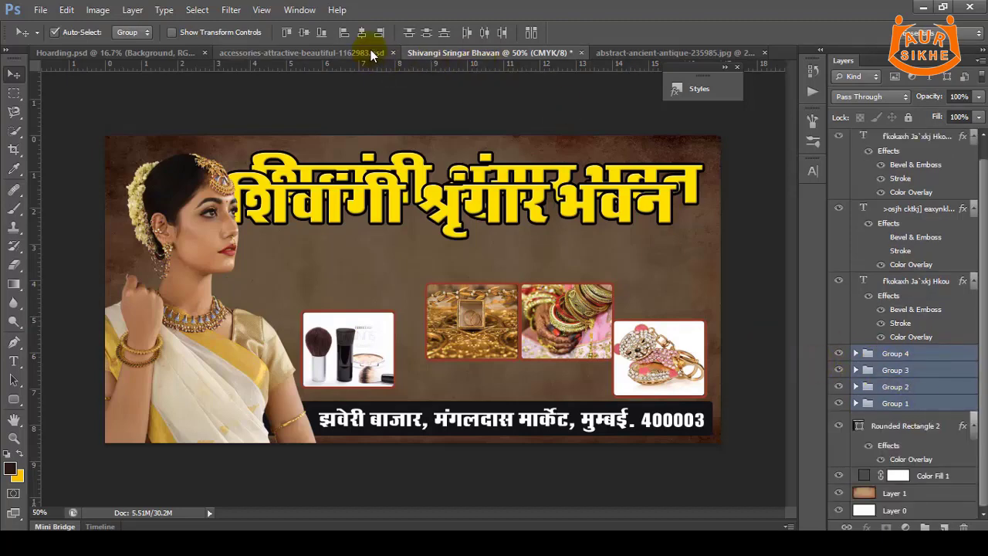
left_click(323, 34)
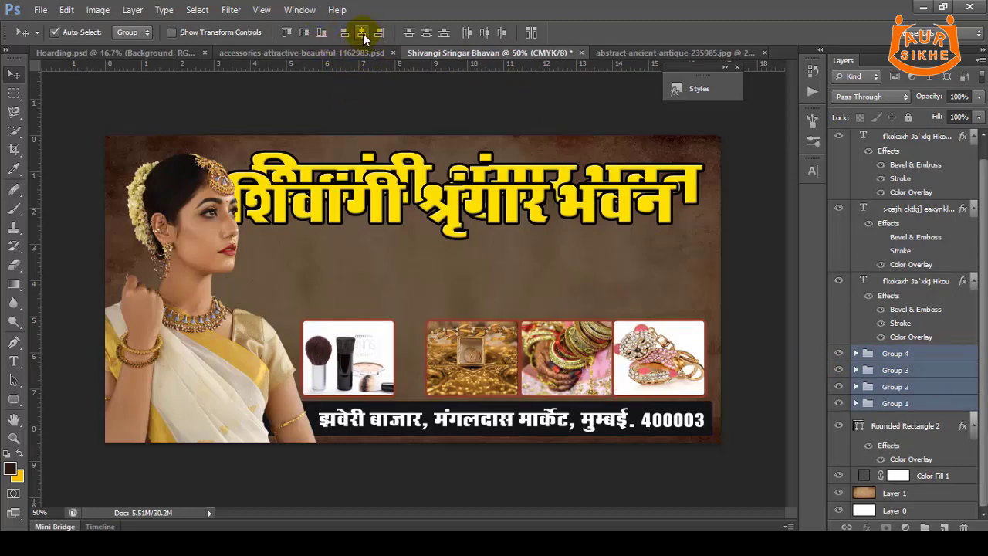
left_click(484, 33)
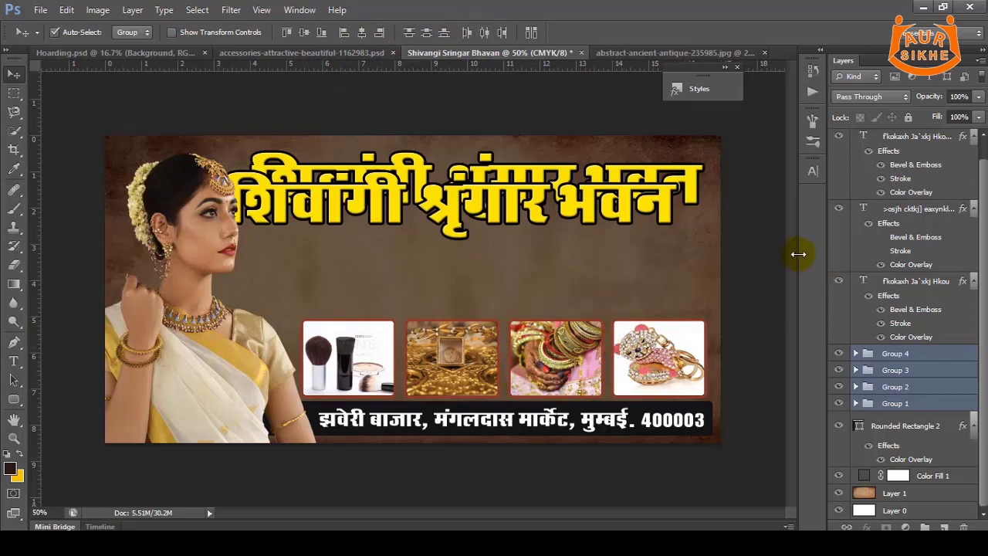
left_click(768, 264)
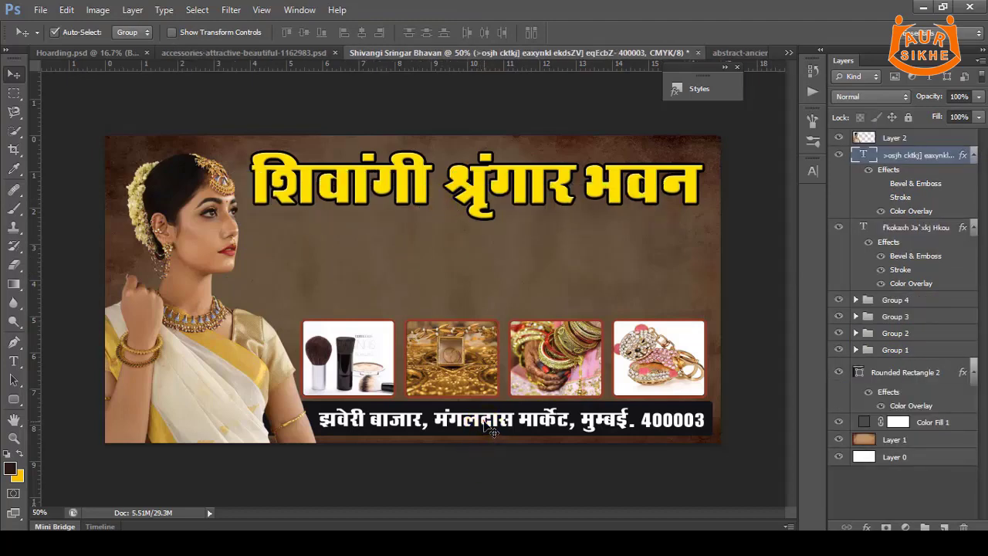
- Duplicate the address line above the photos and replace its text with the Hindi tagline from Word
left_click_drag(491, 431, 465, 274)
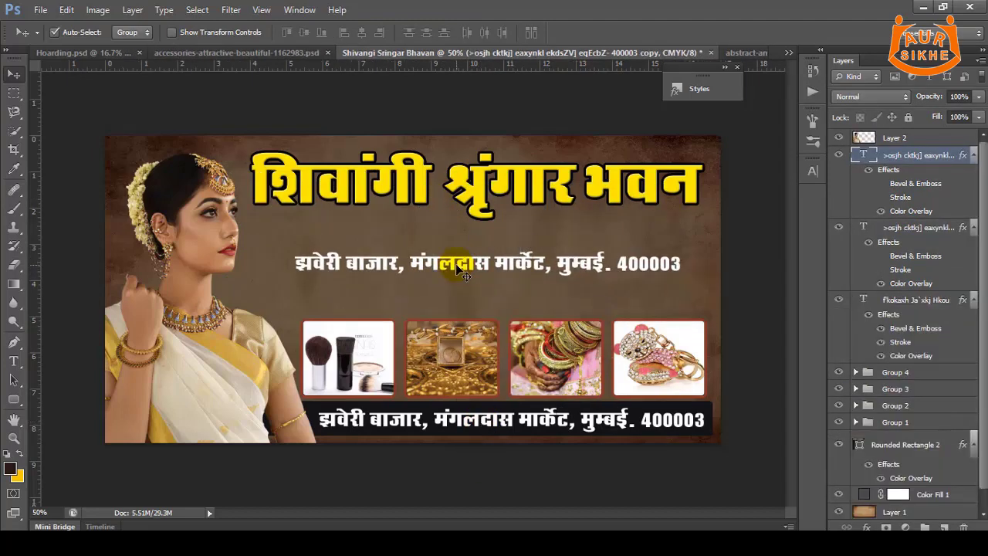
key("t")
left_click(458, 263)
key("ctrl+a")
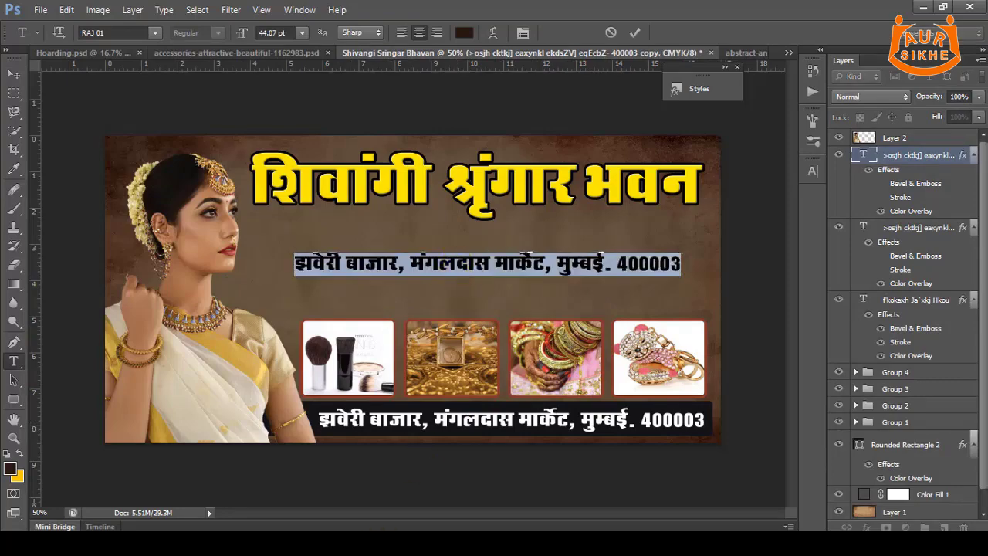
key("alt+Tab")
mouse_move(170, 330)
left_mouse_down()
mouse_move(496, 325)
mouse_move(536, 338)
left_mouse_up()
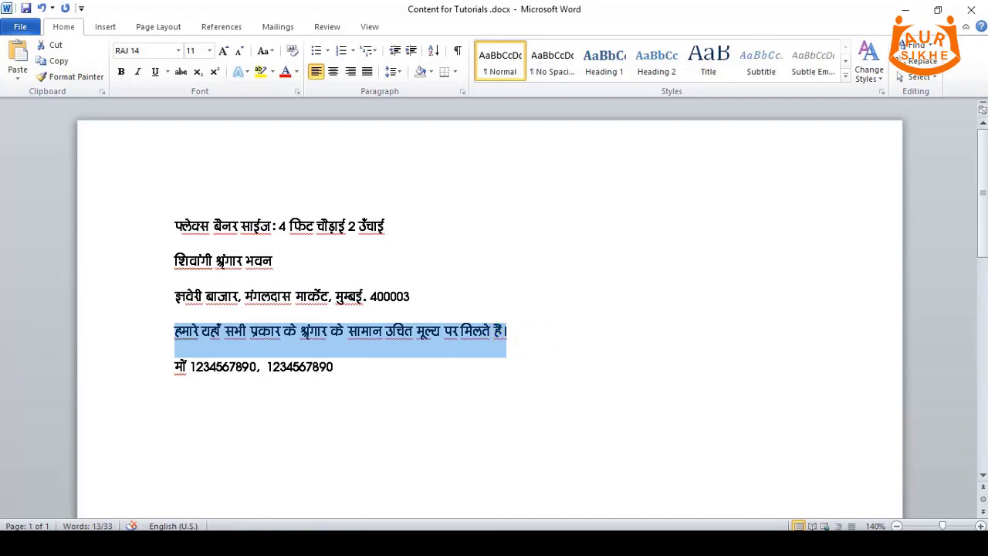
key("ctrl+v")
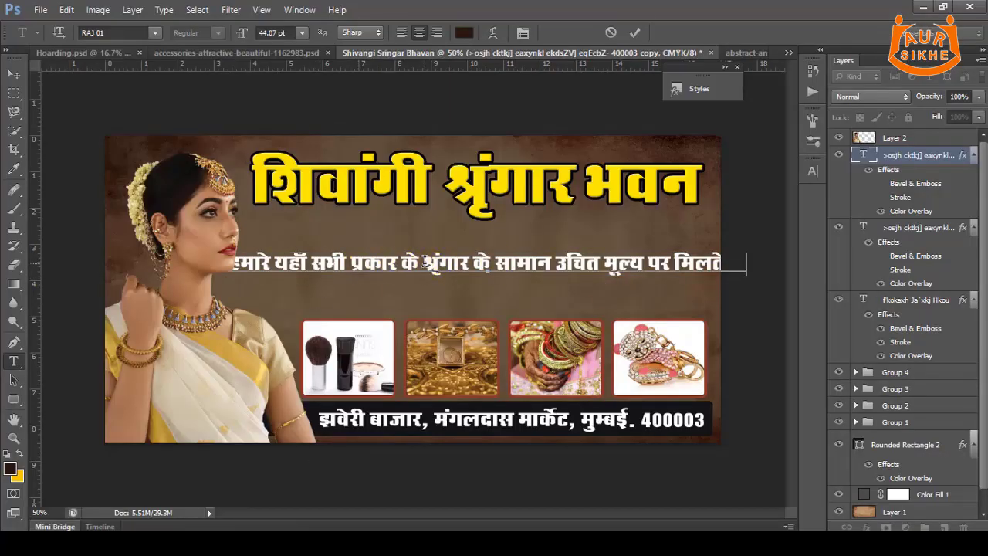
- Break the tagline into two lines and enlarge it to about 61.24 pt
key("Return")
left_click(12, 71)
left_click_drag(502, 280, 692, 279)
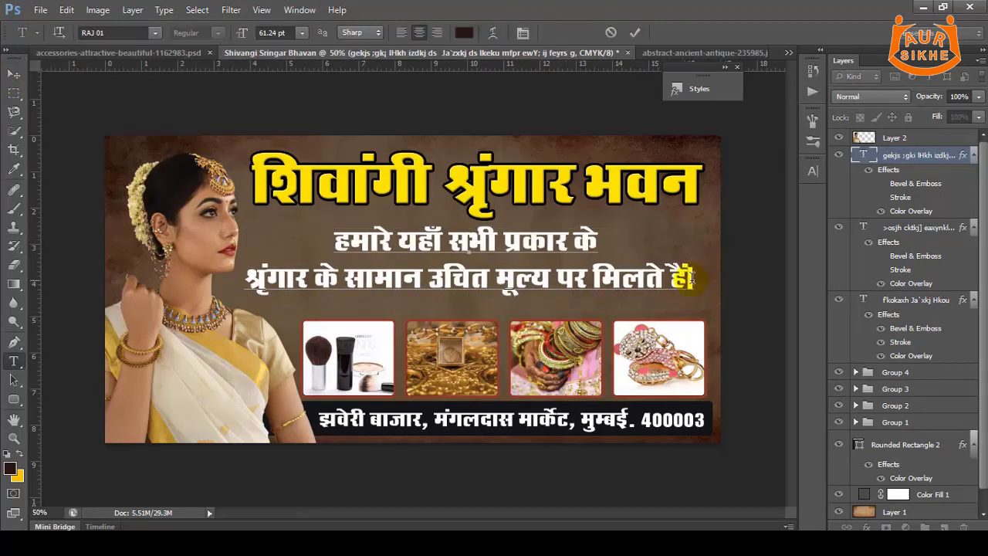
- Change the whole tagline to the RAJ 07 font and centre it under the title
key("ctrl+a")
left_click(100, 33)
key("Down")
key("Down")
key("Down")
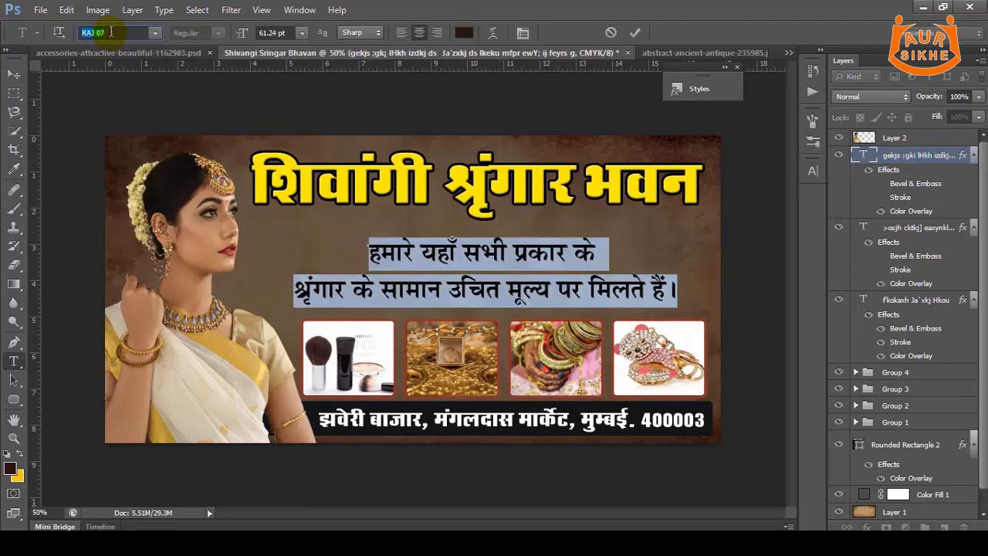
key("Down")
left_click(14, 73)
mouse_move(501, 250)
left_mouse_down()
mouse_move(491, 252)
mouse_move(500, 252)
left_mouse_up()
- Give the tagline layer a magenta pink Color Overlay of #be0487
double_click(962, 154)
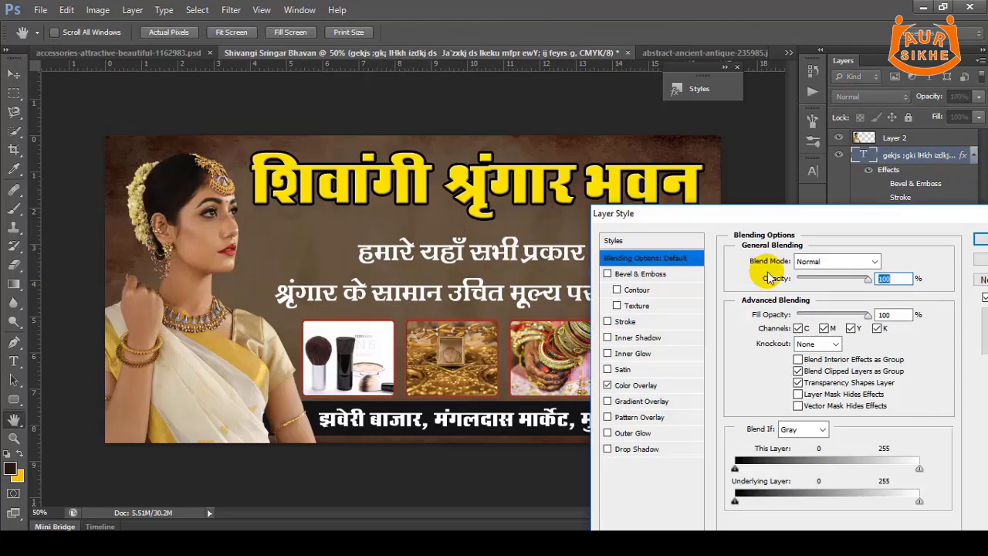
left_click(635, 385)
left_click(887, 261)
left_click(622, 144)
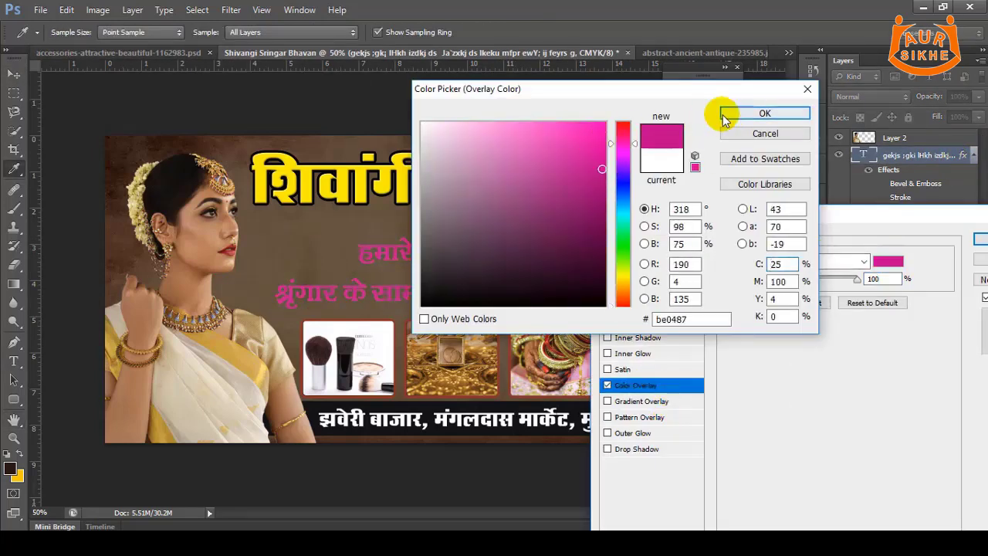
left_click(764, 113)
- Add a thin white Stroke outline to the tagline and apply the layer style
left_click(624, 321)
left_click(769, 359)
left_click(764, 113)
left_click_drag(802, 259, 789, 265)
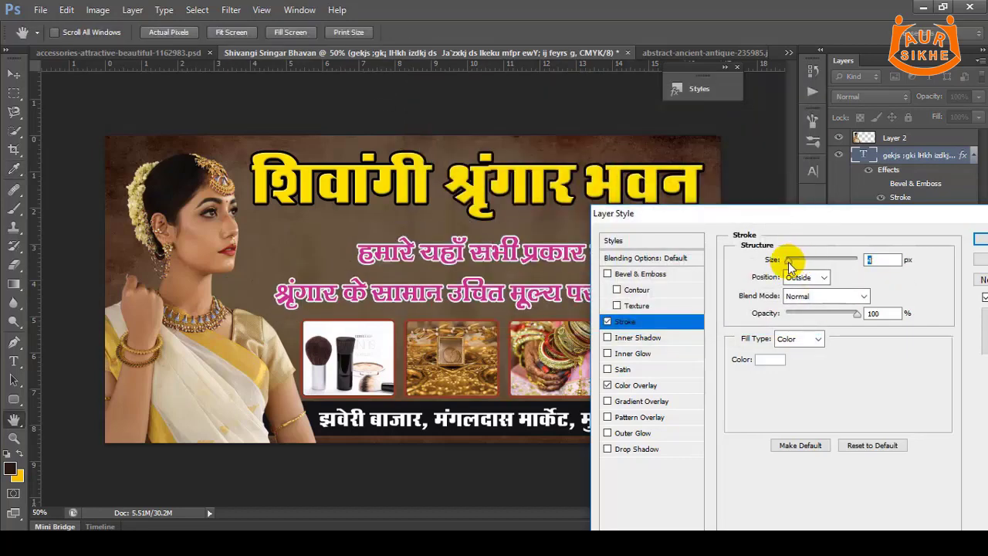
key("Return")
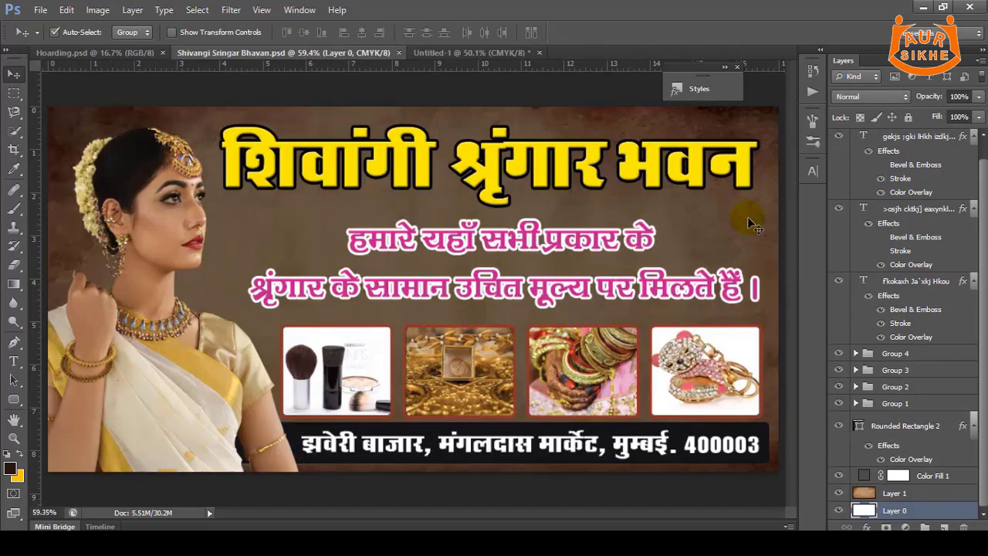
- Duplicate the banner document via Image > Duplicate, naming it 'Shivangi Sringar Bhavan 2'
left_click(466, 52)
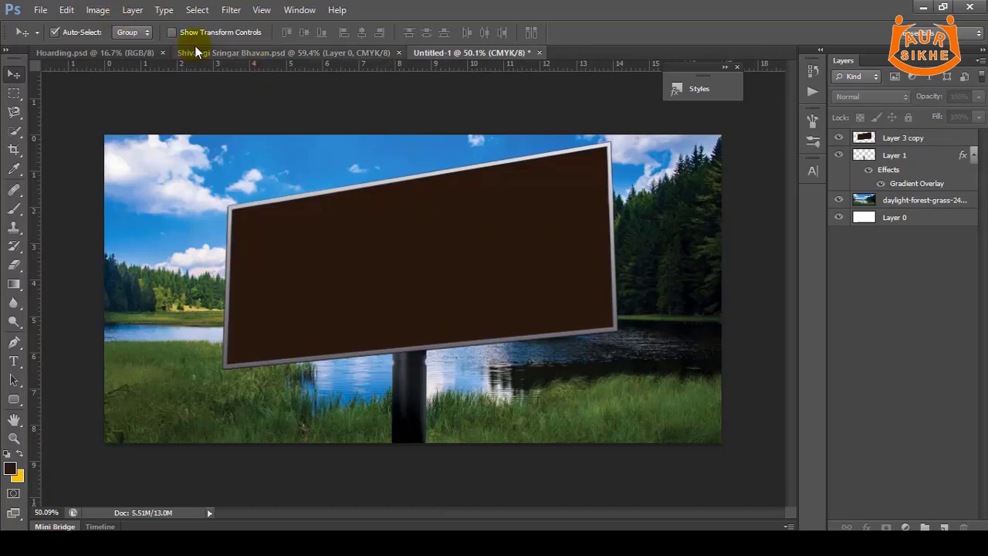
left_click(265, 56)
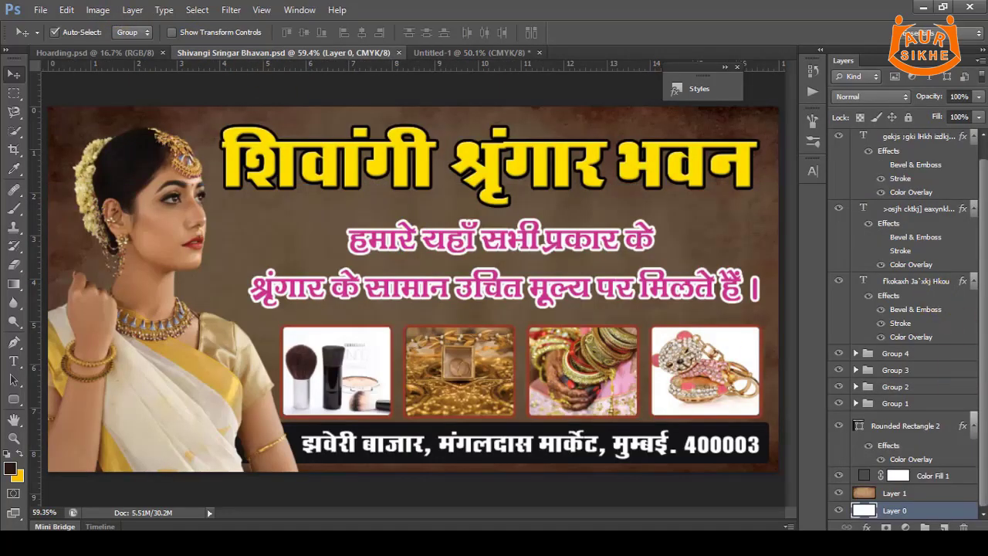
left_click(98, 10)
mouse_move(106, 26)
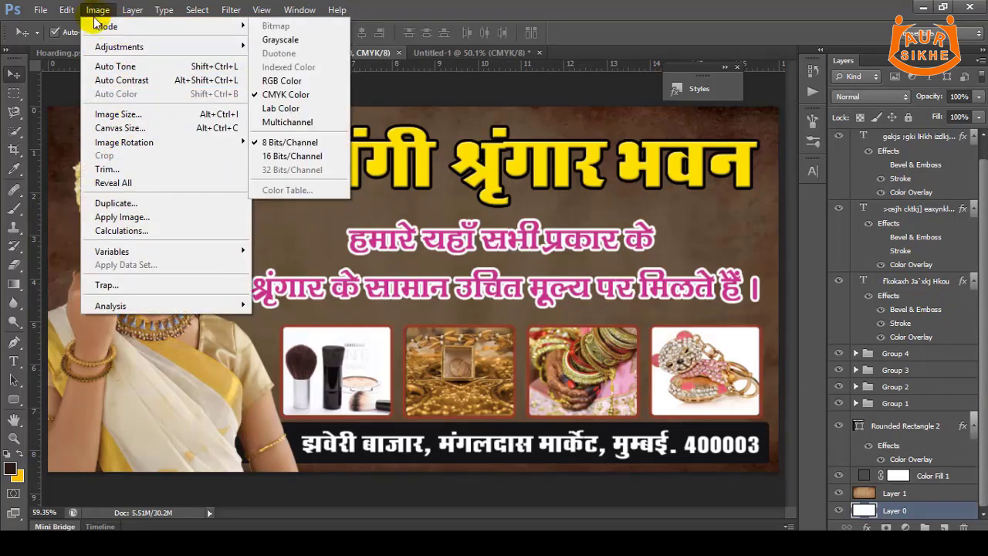
left_click(108, 204)
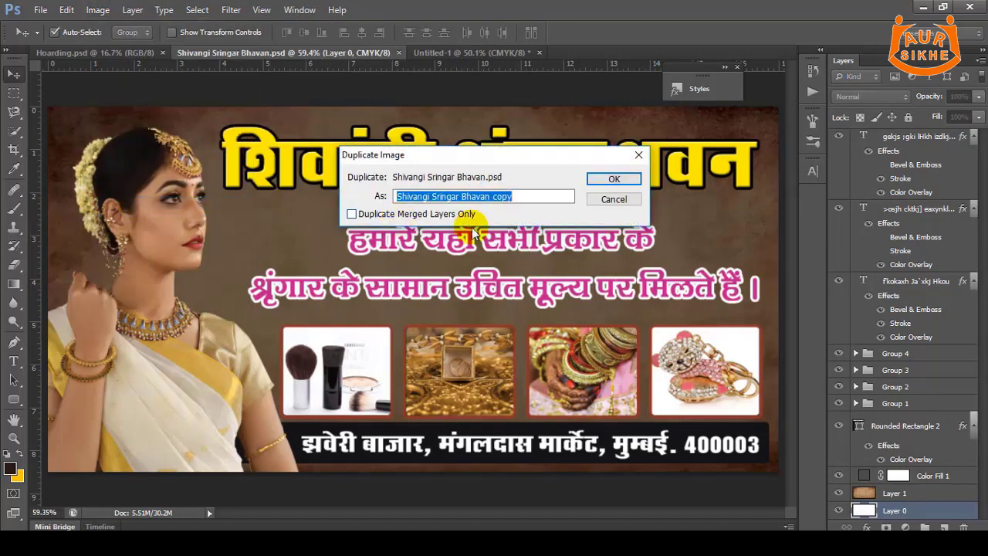
left_click(502, 196)
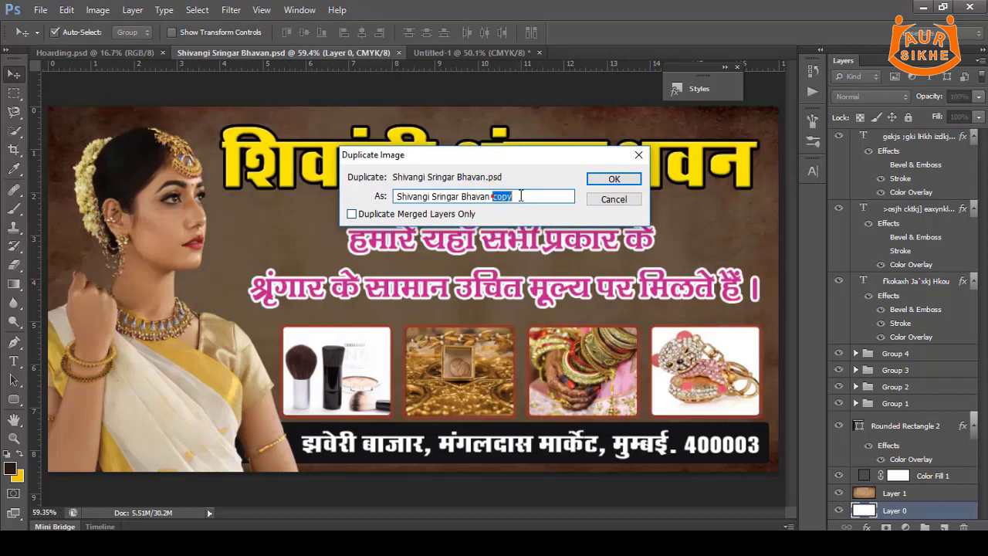
double_click(504, 197)
type("2")
left_click(616, 179)
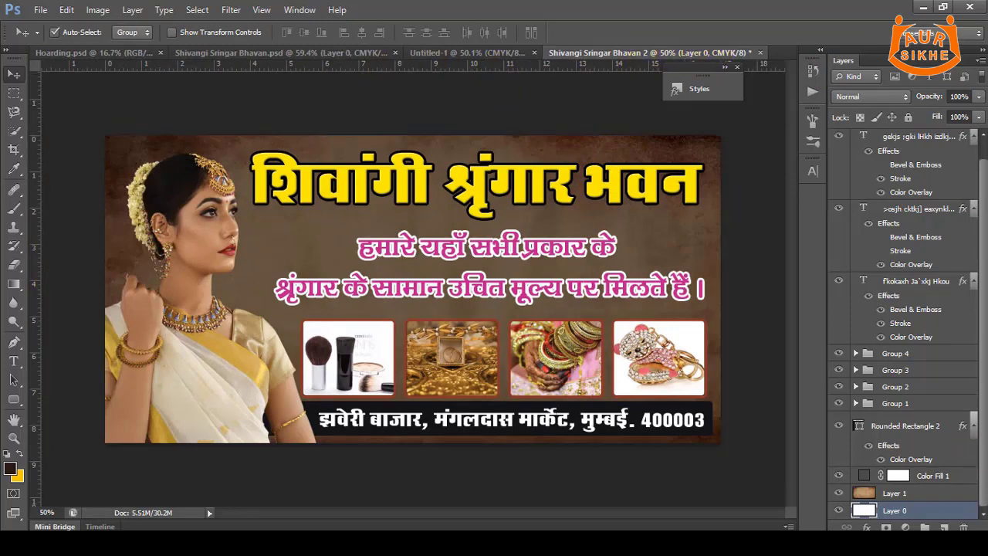
- Flatten the duplicate banner and drag it into the Untitled-1 billboard document as Layer 2
right_click(950, 511)
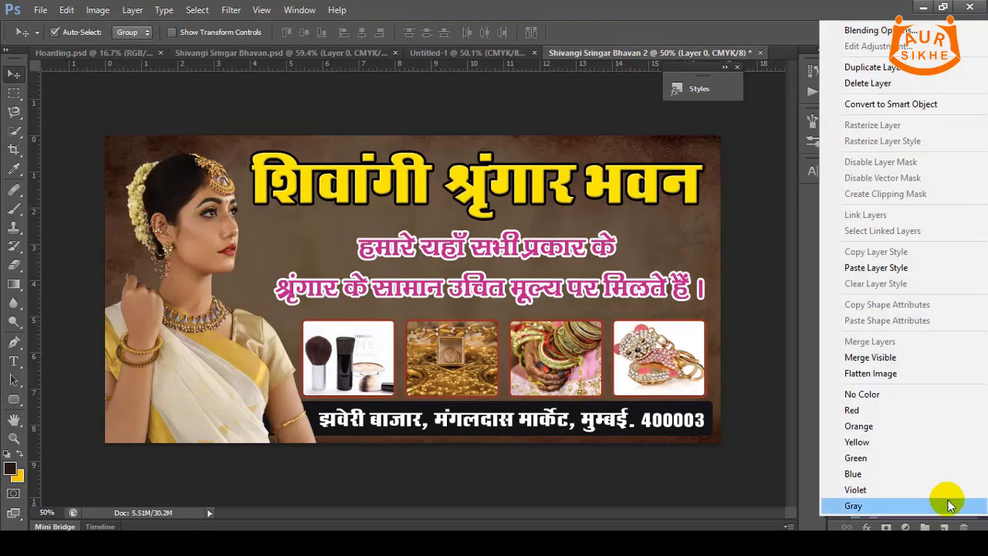
left_click(871, 373)
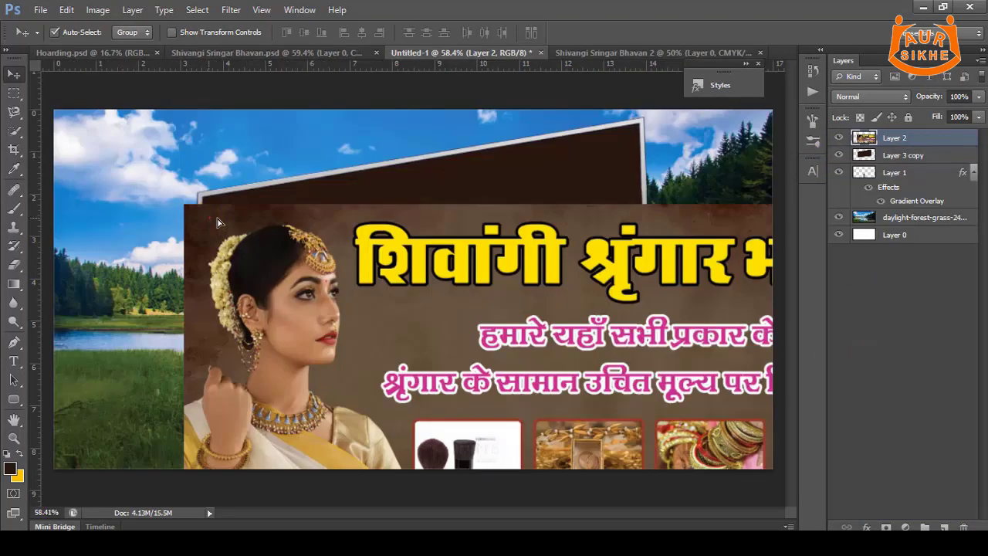
left_click_drag(206, 221, 223, 213)
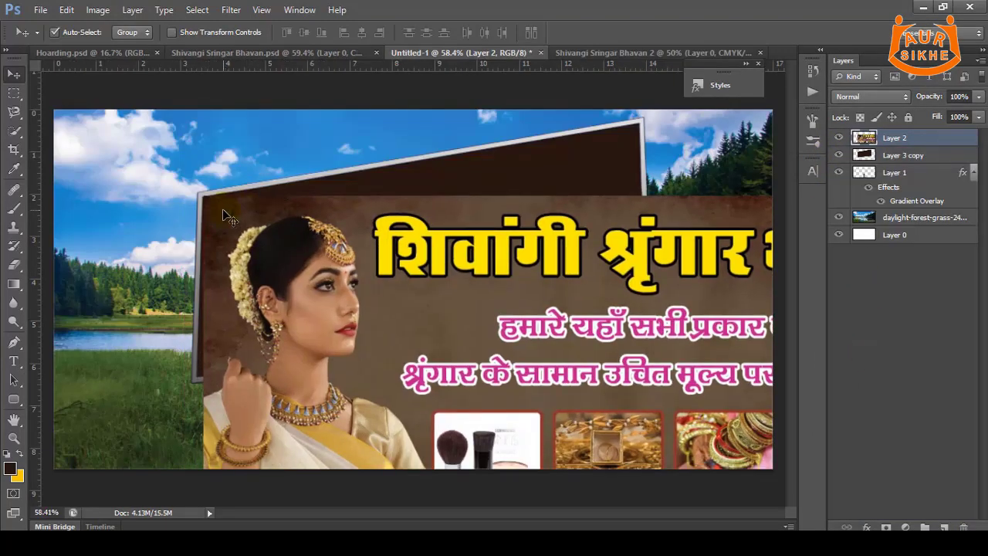
- Free-transform the banner and shrink it to about 45% to fit the billboard
key("ctrl+t")
key("ctrl+minus")
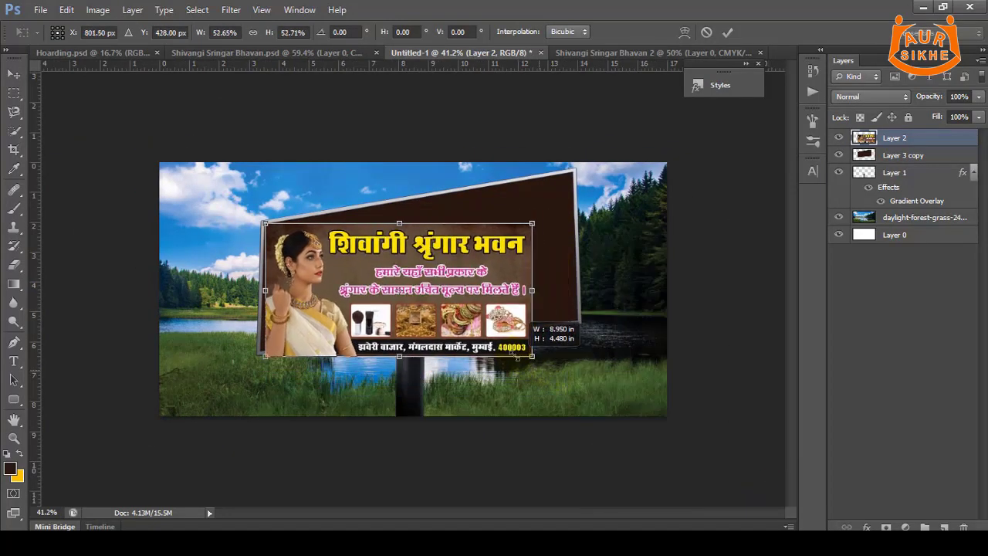
left_click_drag(721, 457, 489, 351)
key("ctrl+0")
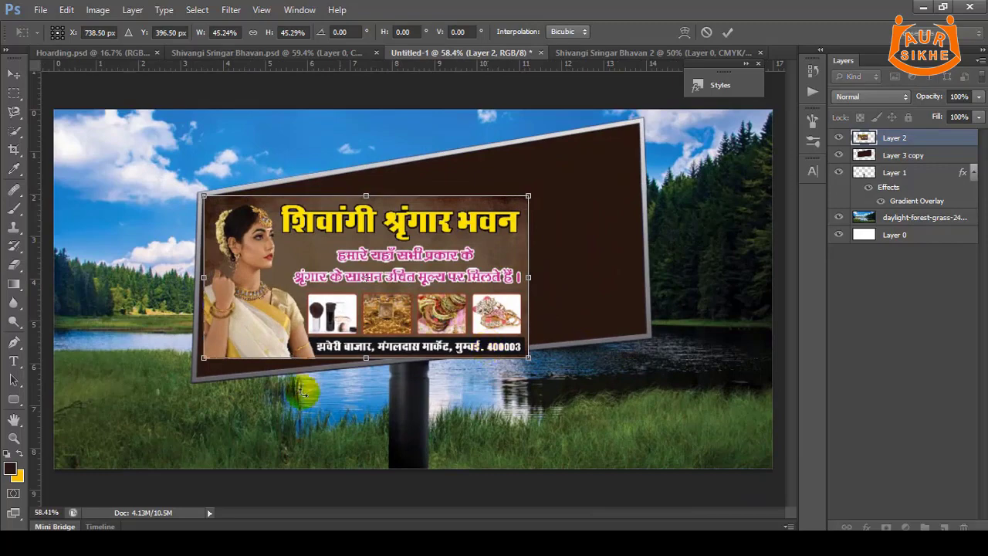
mouse_move(229, 218)
left_mouse_down()
mouse_move(324, 247)
mouse_move(323, 262)
left_mouse_up()
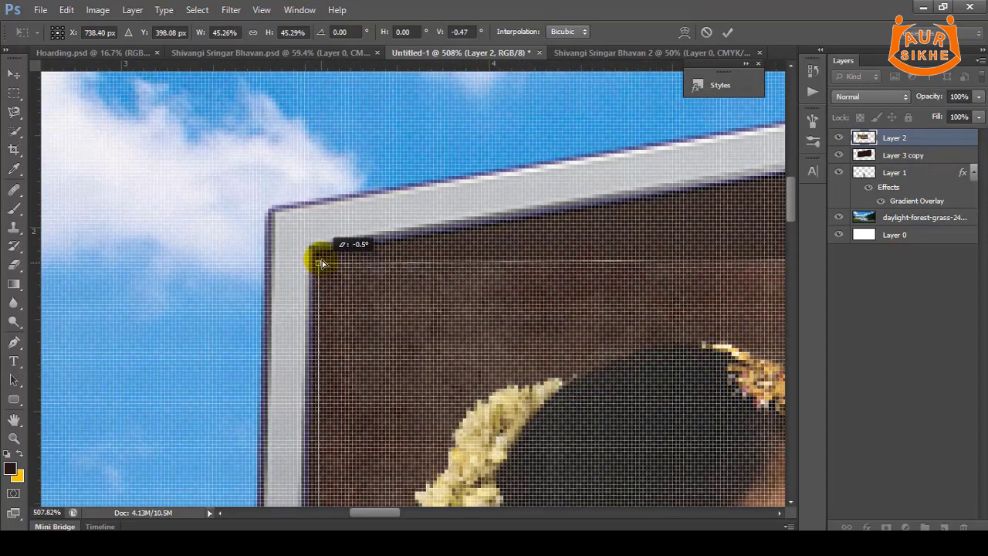
- Distort the banner's top-right, bottom-right and bottom-left corners onto the billboard frame
key("ctrl+0")
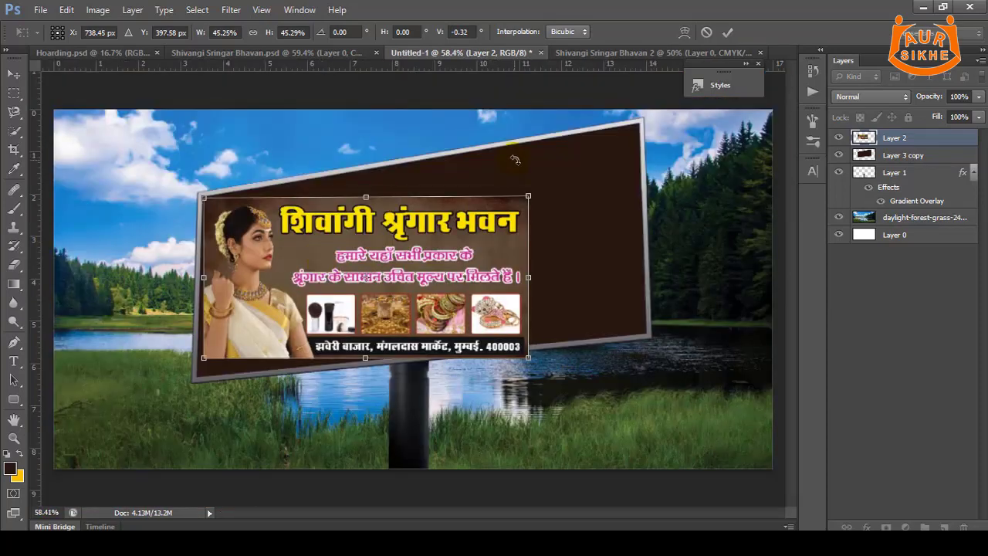
left_click_drag(529, 200, 638, 126)
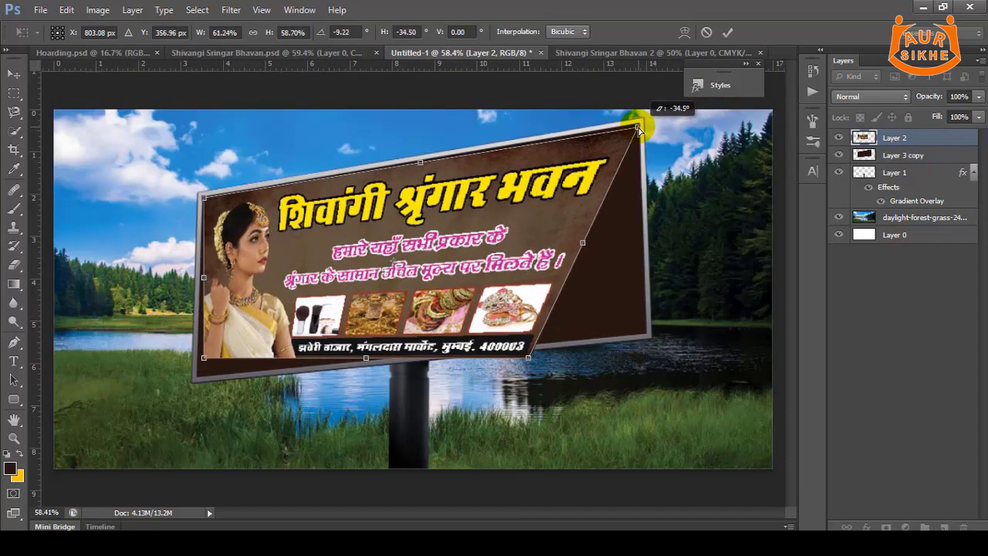
left_click_drag(528, 356, 647, 337)
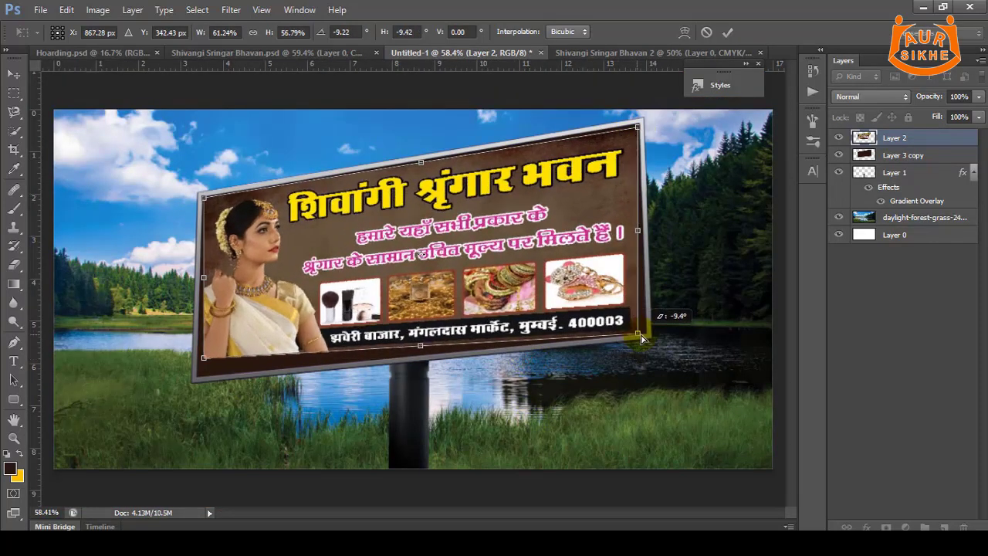
mouse_move(204, 358)
left_mouse_down()
mouse_move(200, 370)
mouse_move(296, 396)
mouse_move(282, 419)
left_mouse_up()
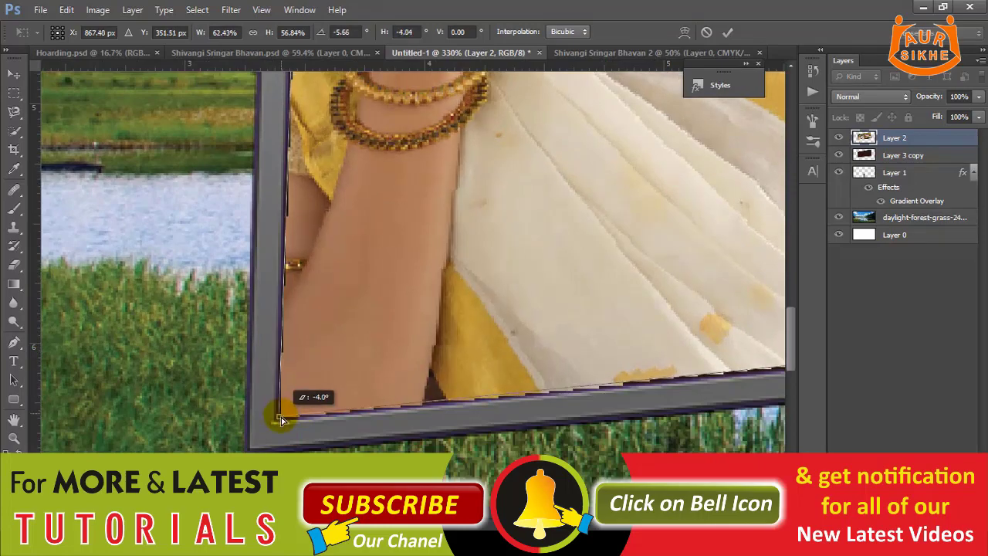
key("ctrl+0")
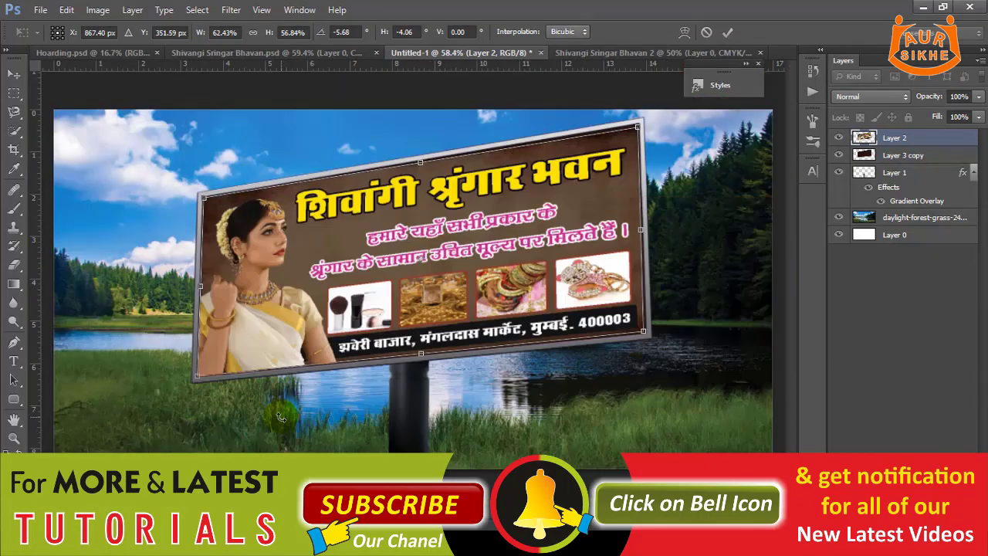
left_click_drag(644, 331, 726, 400)
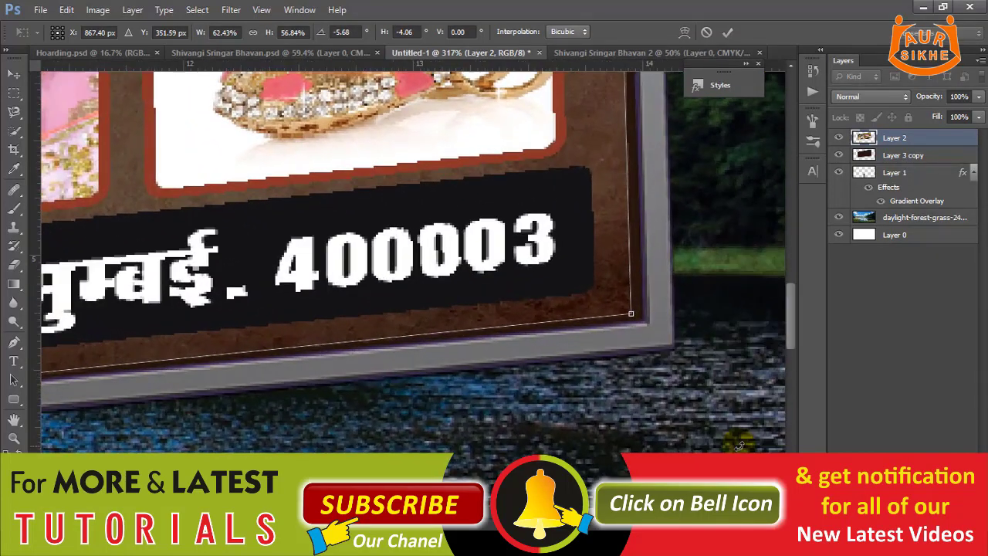
left_click_drag(648, 316, 648, 328)
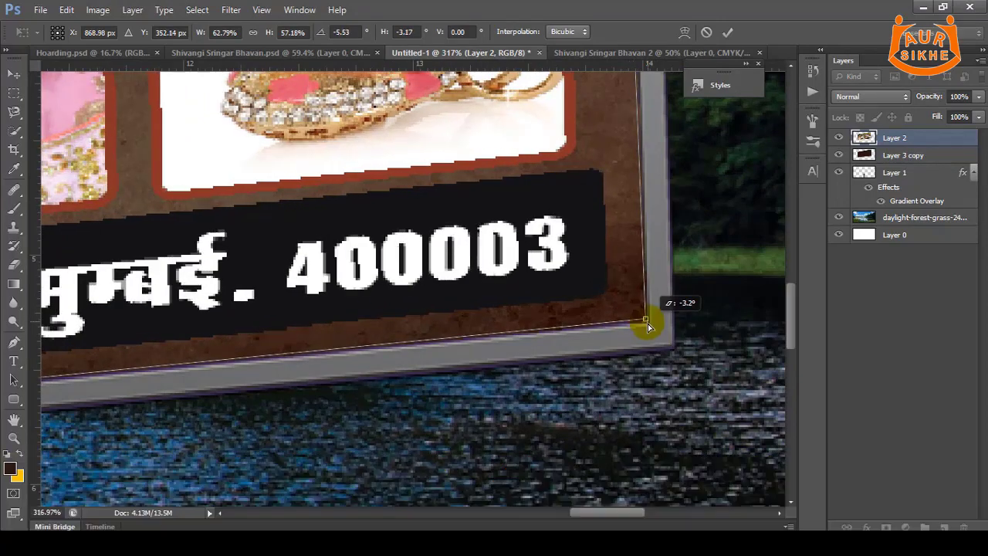
- Fine-tune the top-right corner, commit the distortion, and close the unused Styles panel
key("ctrl+0")
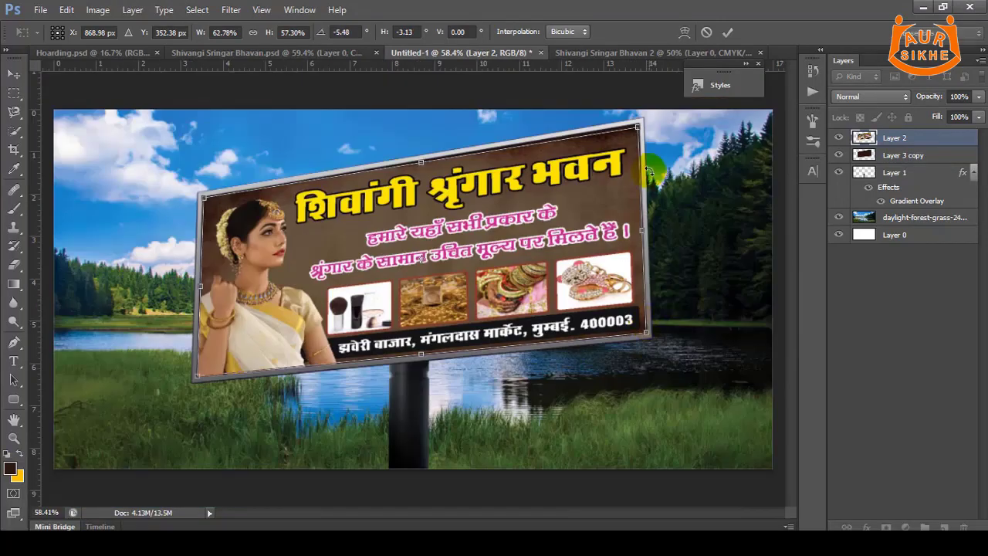
mouse_move(635, 120)
left_mouse_down()
mouse_move(719, 248)
mouse_move(663, 198)
mouse_move(665, 176)
left_mouse_up()
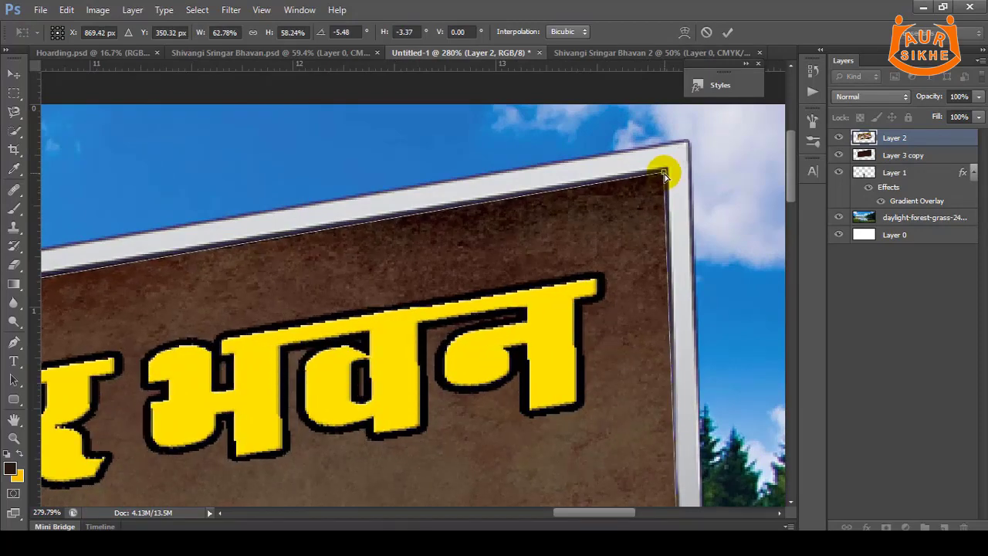
key("Return")
key("ctrl+0")
left_click(672, 182)
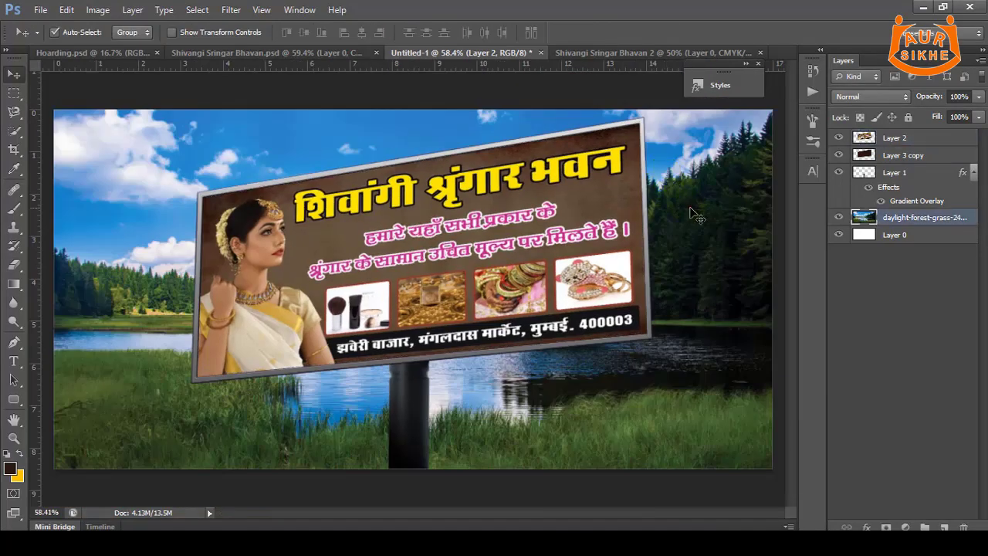
left_click(569, 93)
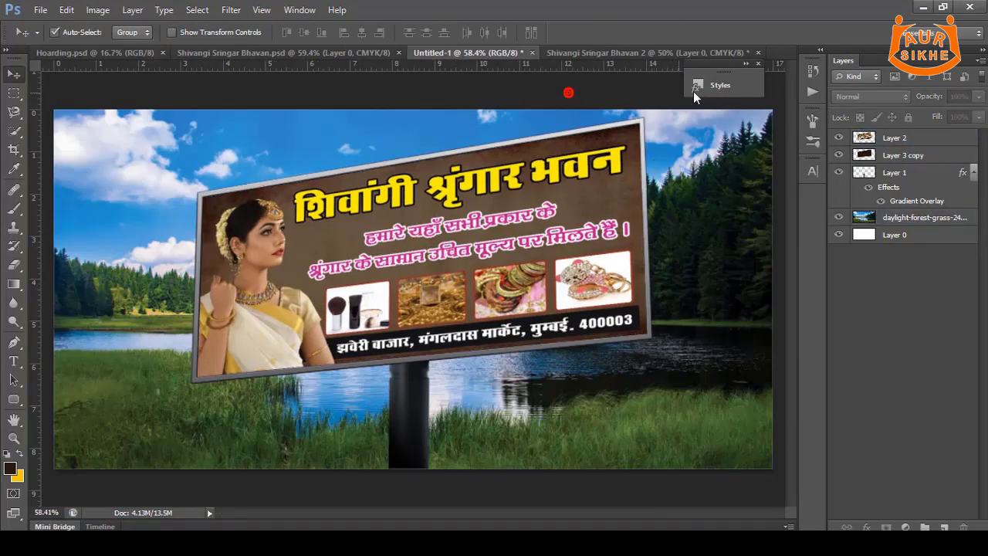
left_click(758, 63)
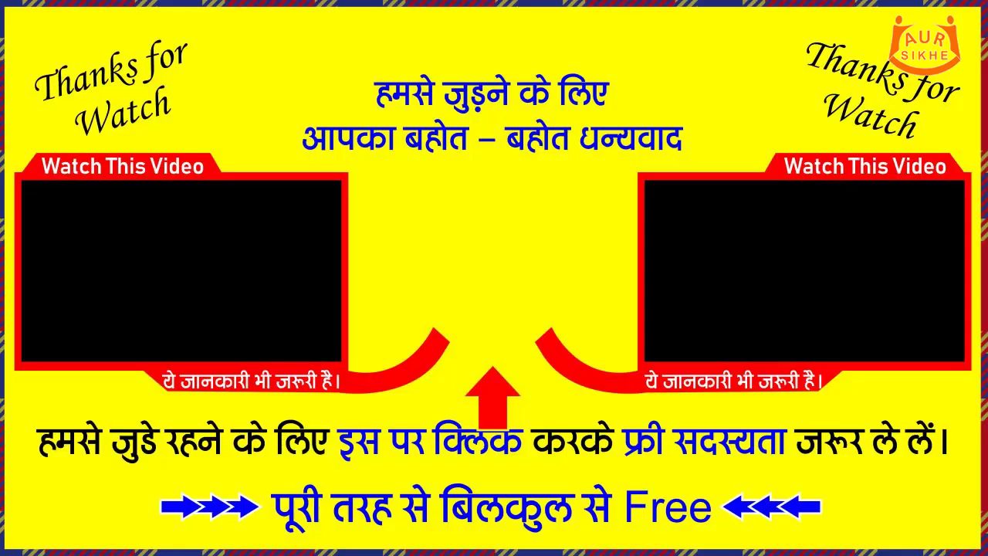